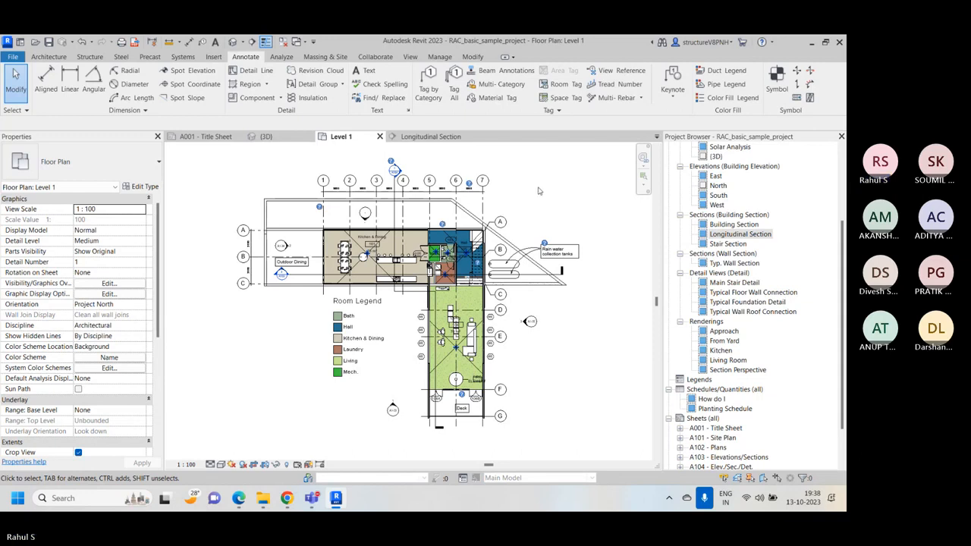
right_click(554, 168)
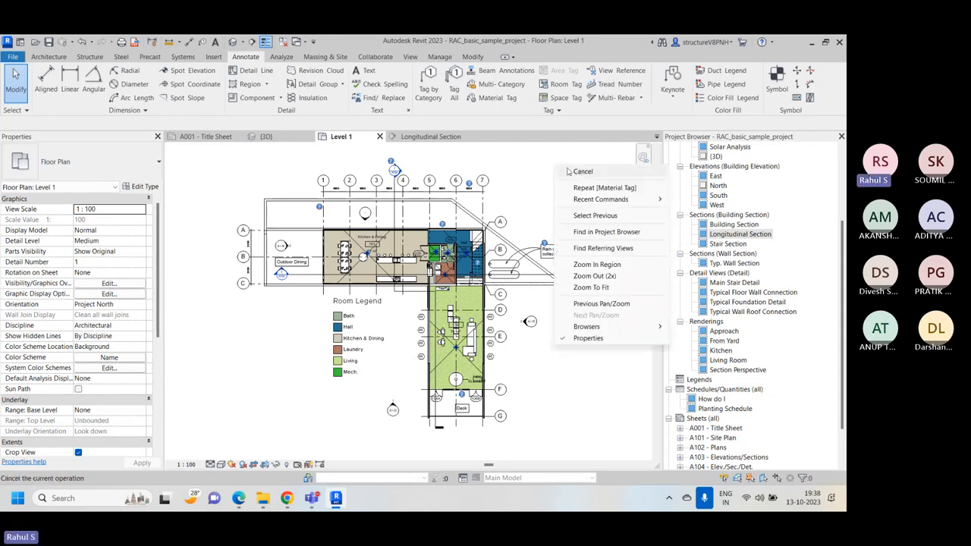
click(571, 172)
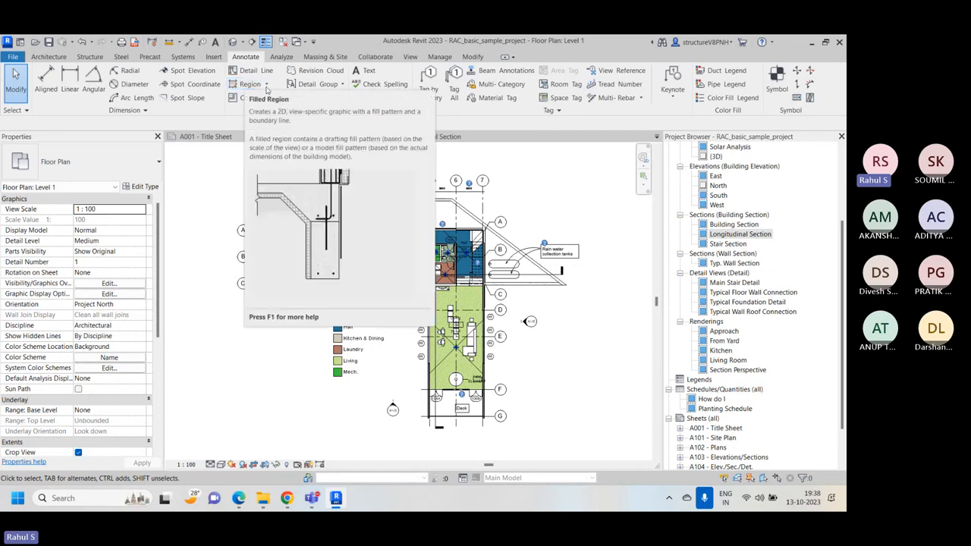
Start a new quantities schedule and choose Doors as its category
click(410, 56)
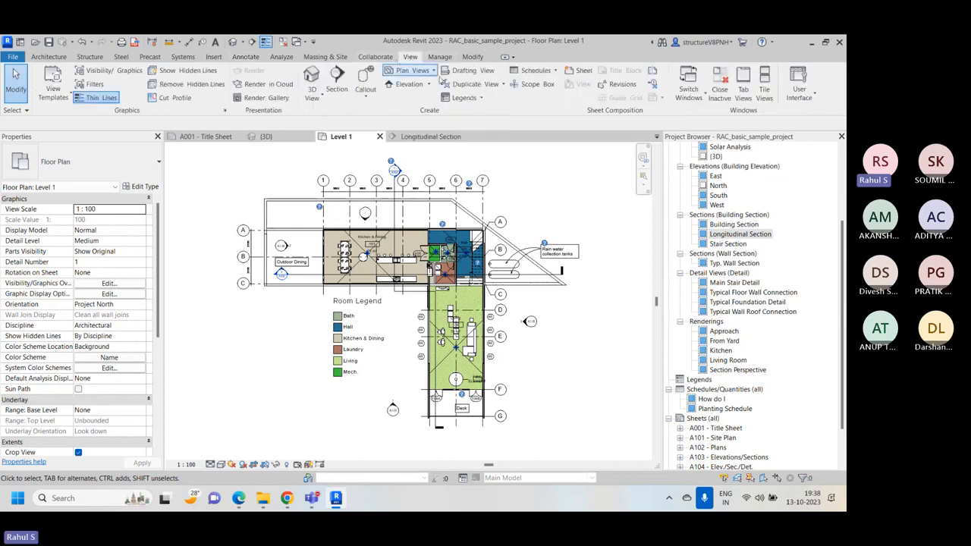
click(555, 71)
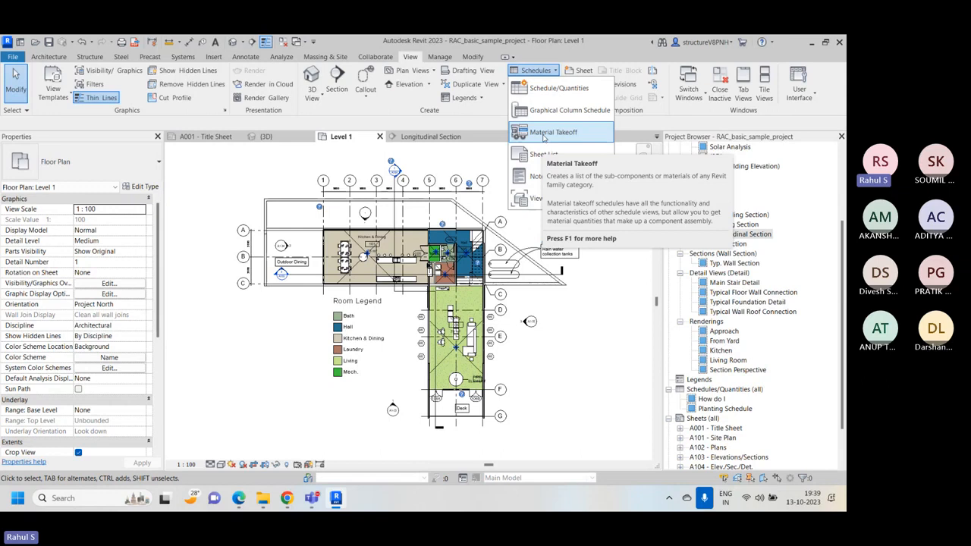
click(543, 135)
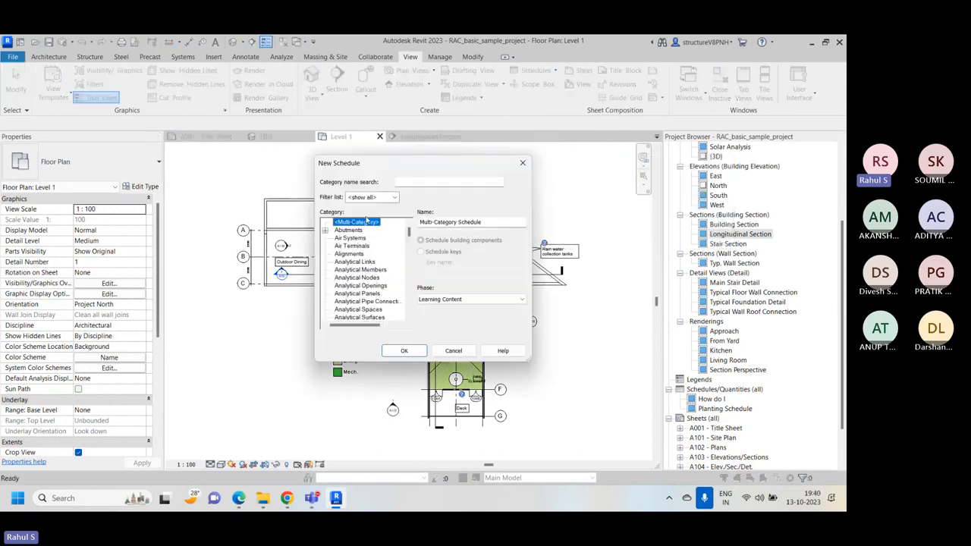
click(363, 263)
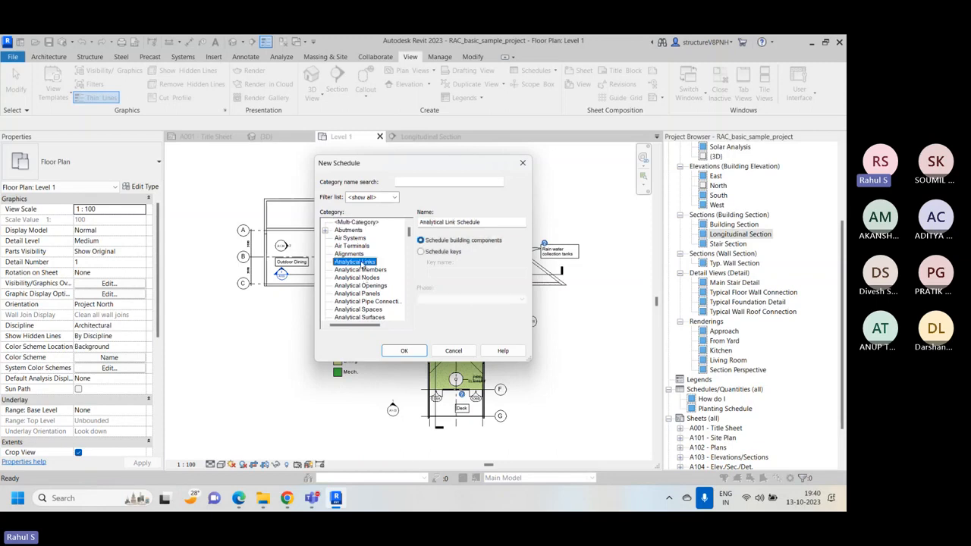
key(d)
scroll(358, 247, down, 1)
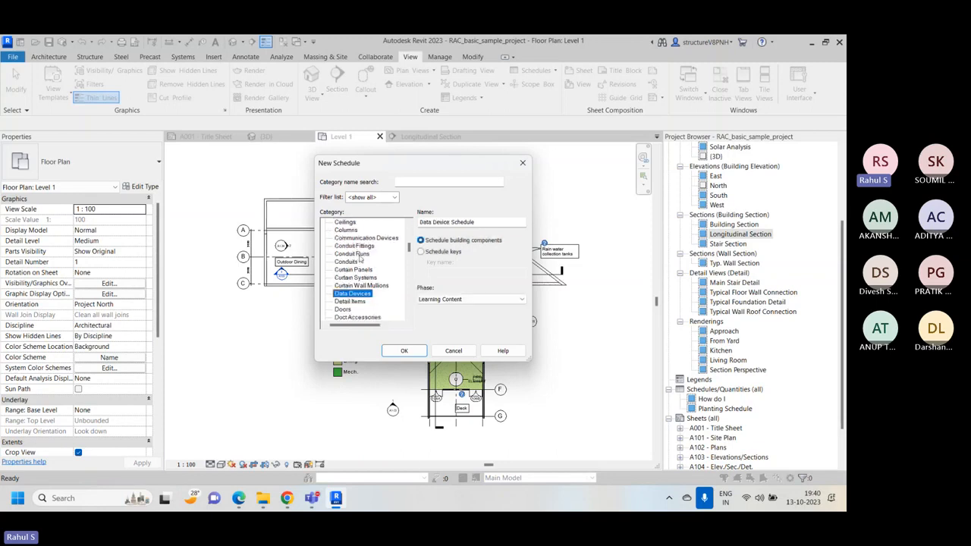
click(342, 309)
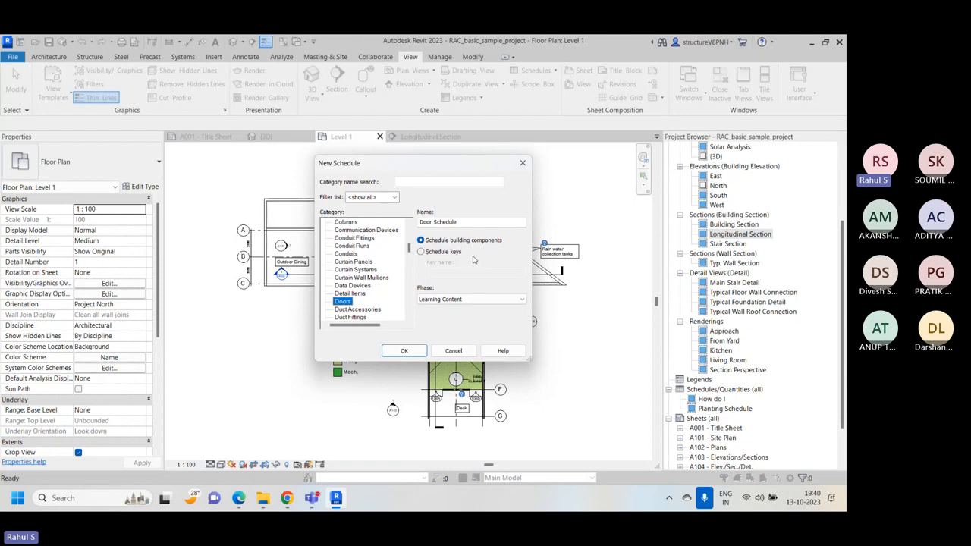
Set the door schedule to list building components in the Working Drawings phase and accept the setup
click(427, 257)
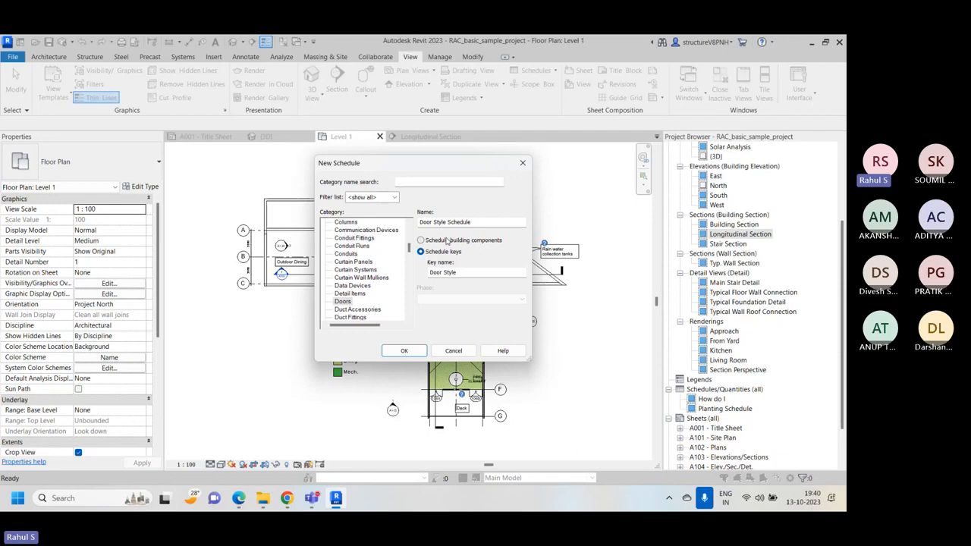
click(446, 240)
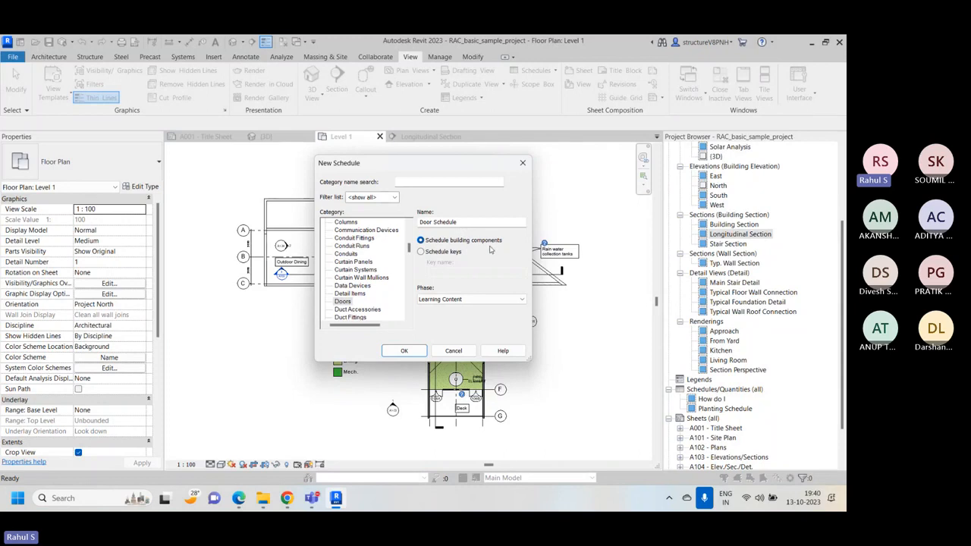
click(499, 301)
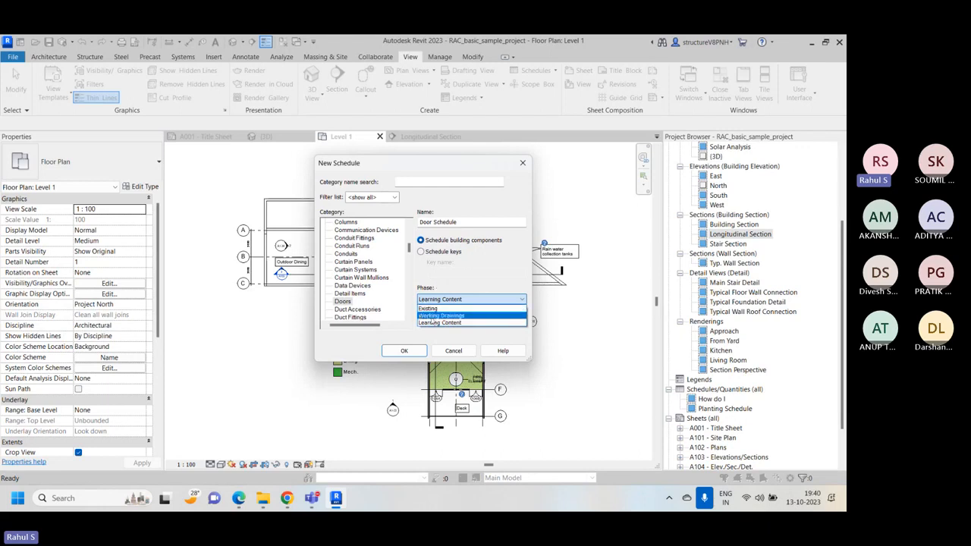
click(433, 315)
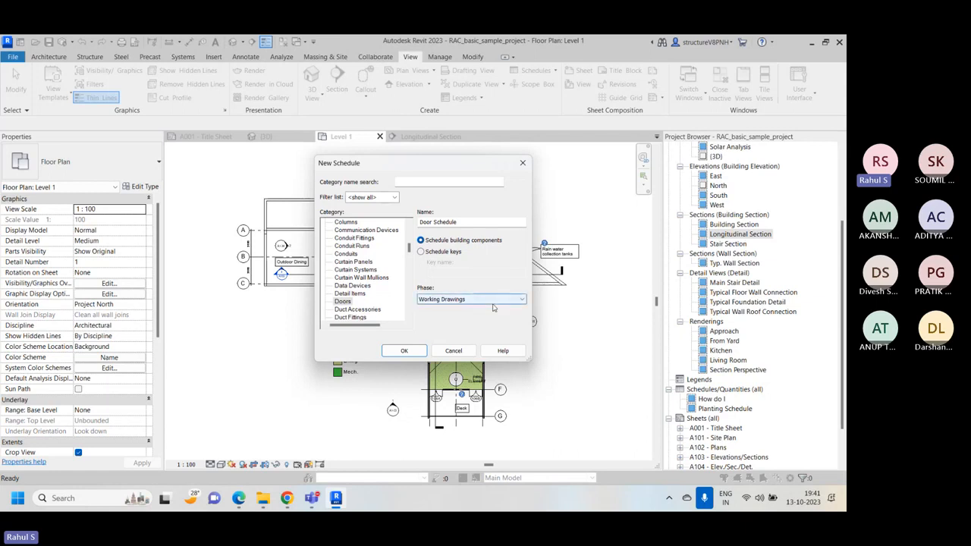
click(404, 350)
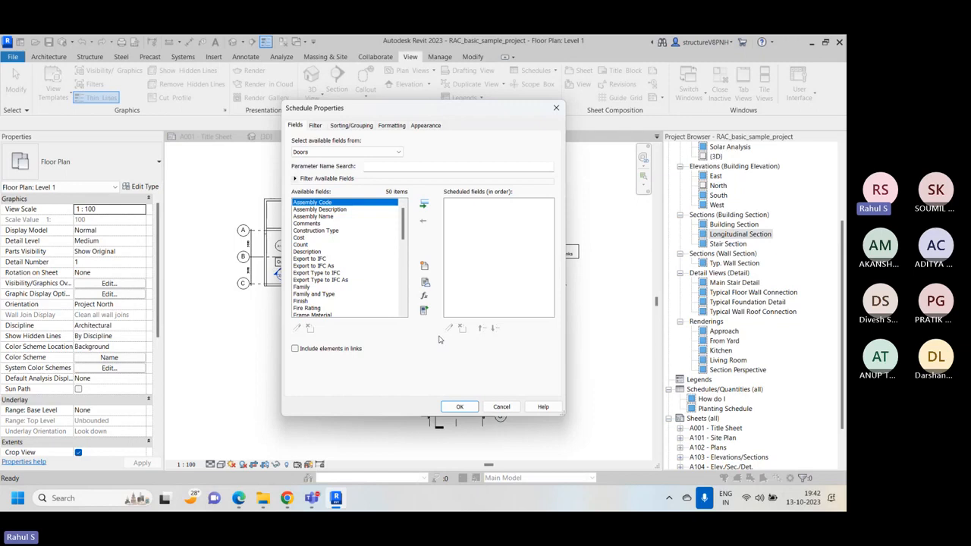
Add the Family and Type field and the Height field to the door schedule's scheduled fields
click(331, 267)
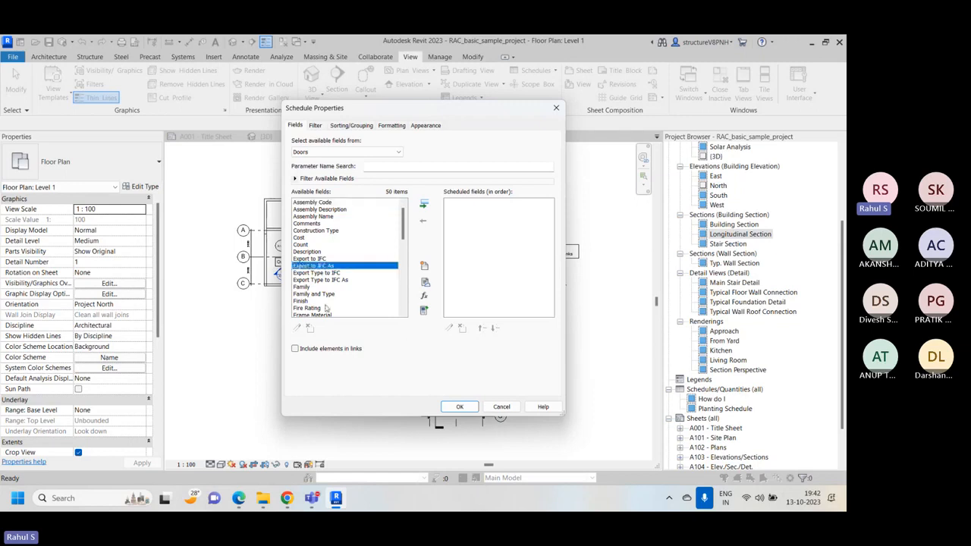
click(324, 295)
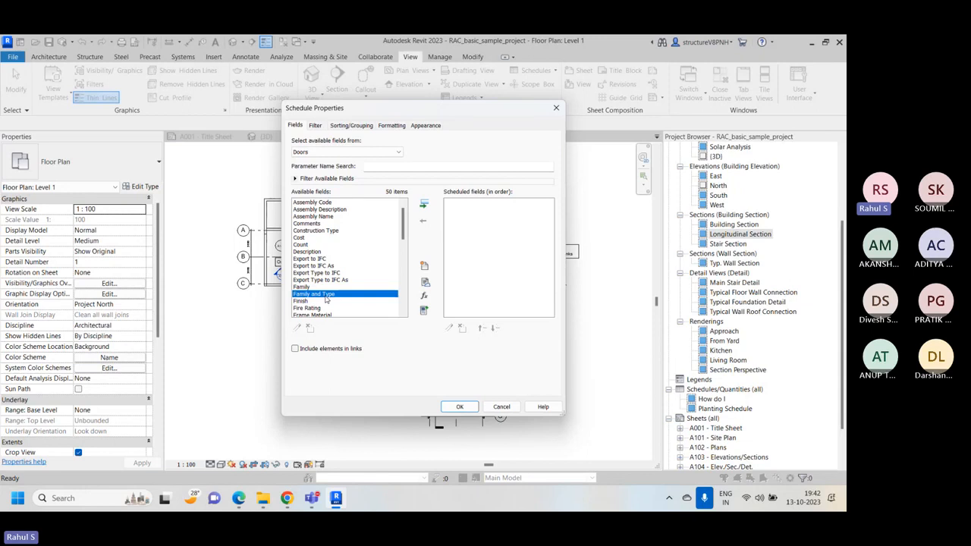
click(424, 204)
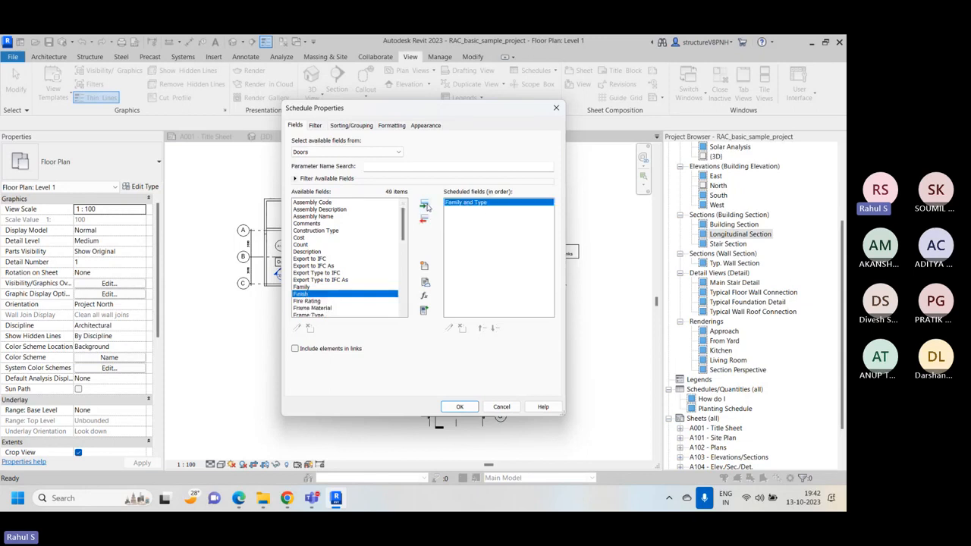
click(326, 266)
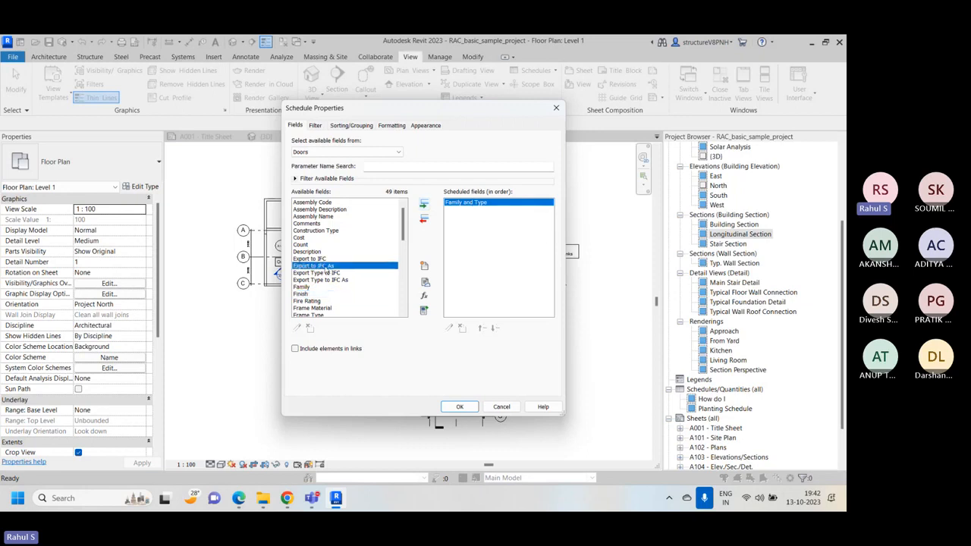
key(h)
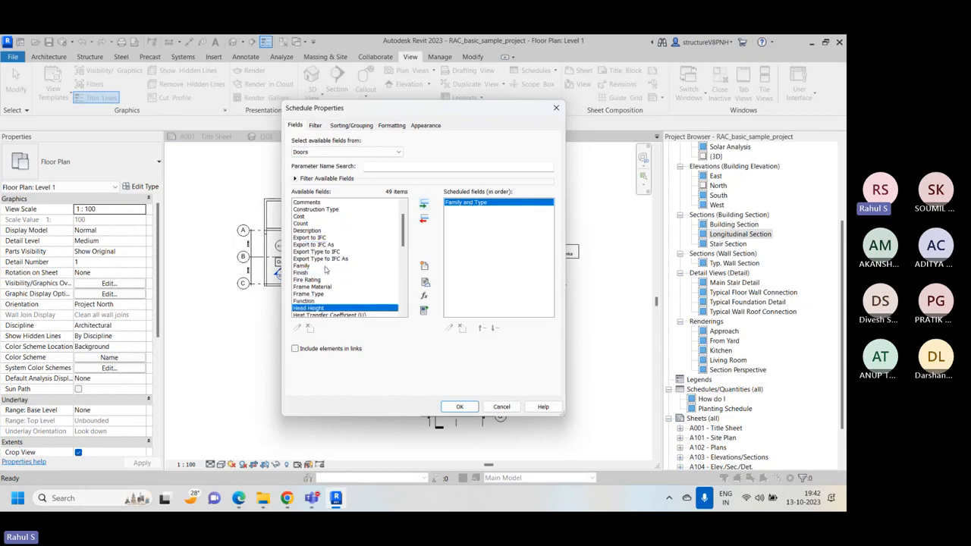
ctrl+click(331, 244)
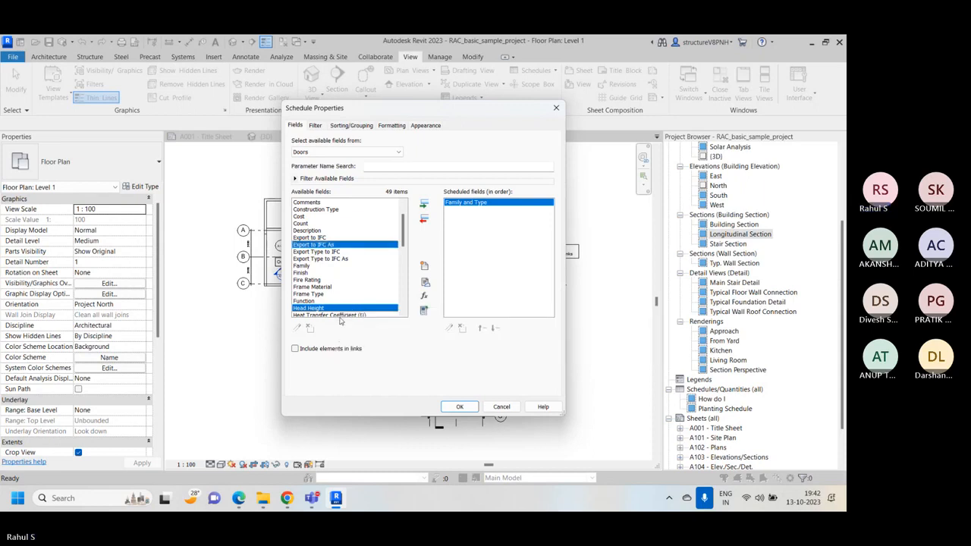
scroll(334, 311, down, 1)
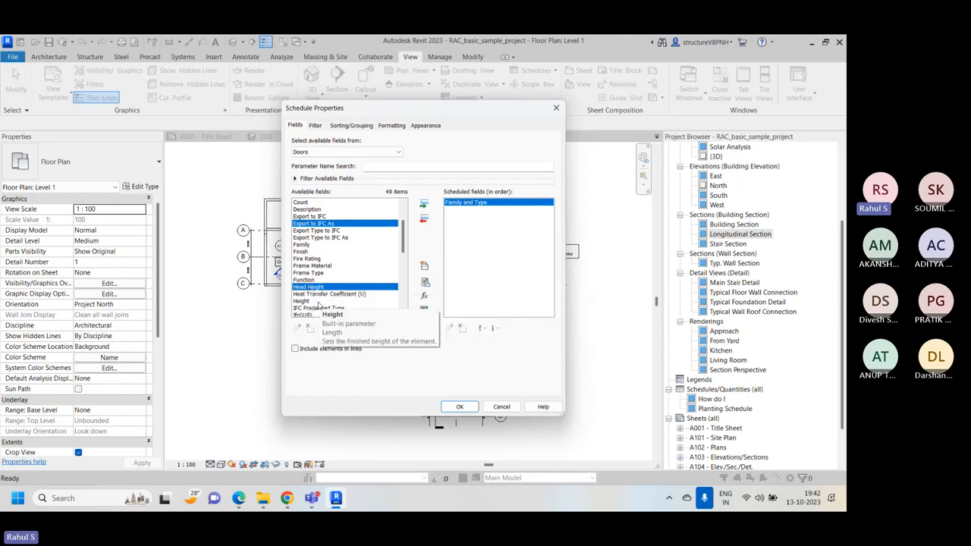
click(312, 302)
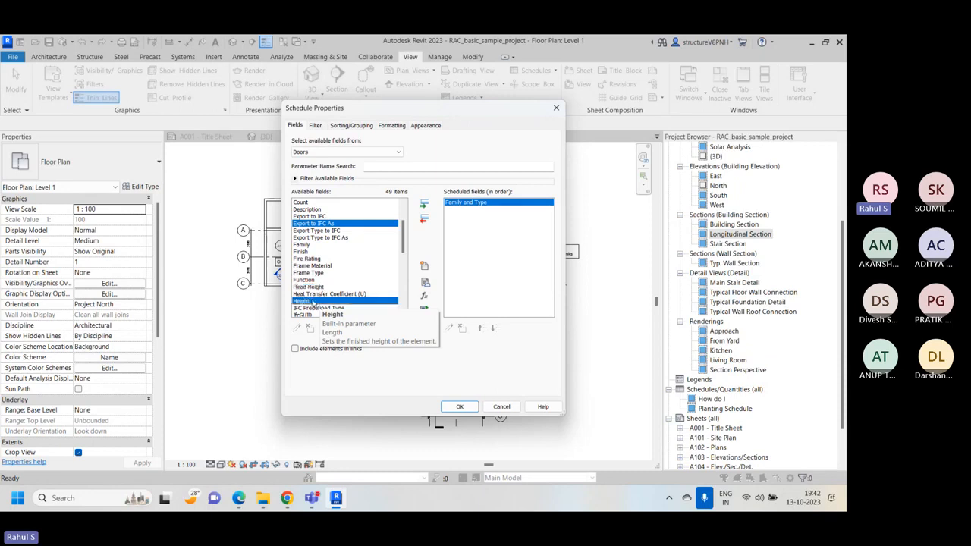
click(425, 205)
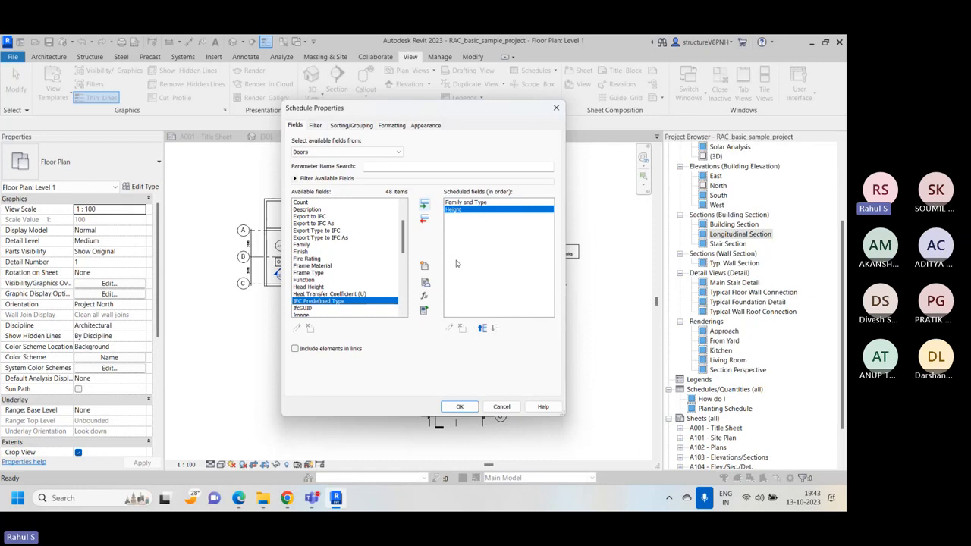
Add the Function field to the scheduled fields and move it above Height
click(305, 280)
click(426, 204)
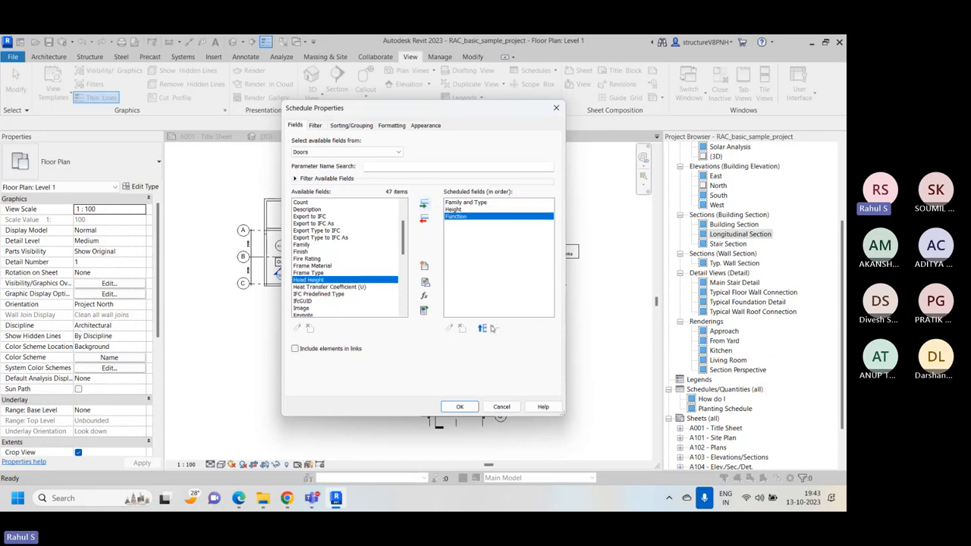
click(483, 327)
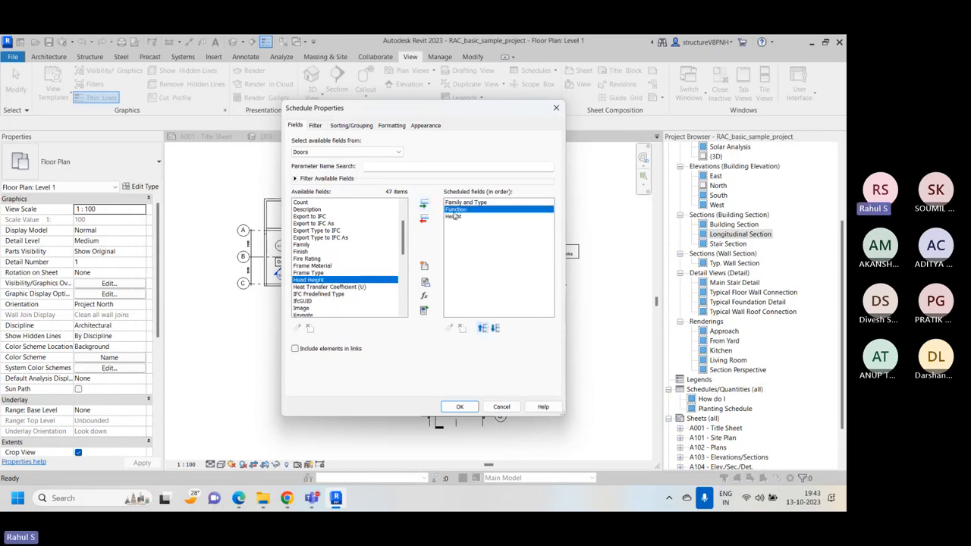
Add the Width and Count fields after Height in the door schedule's scheduled fields
click(312, 252)
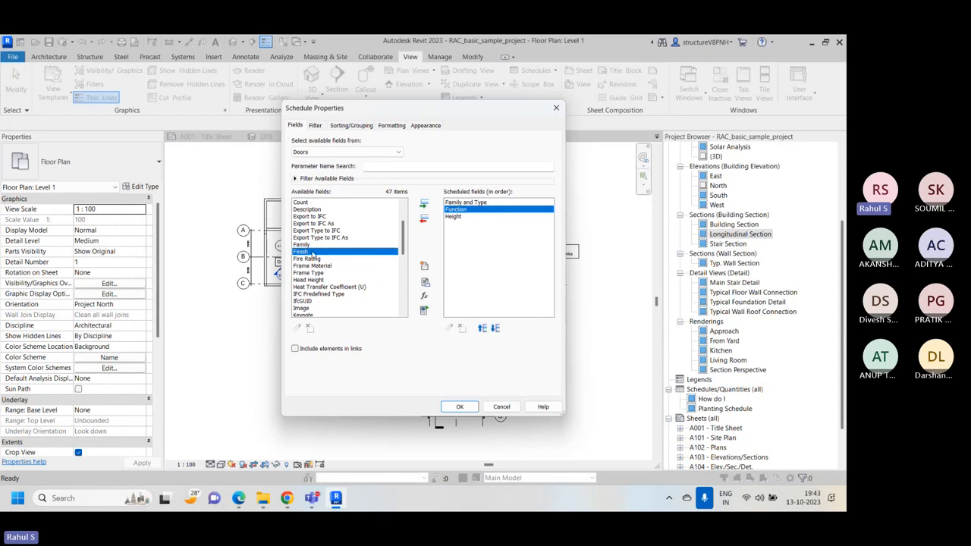
key(w)
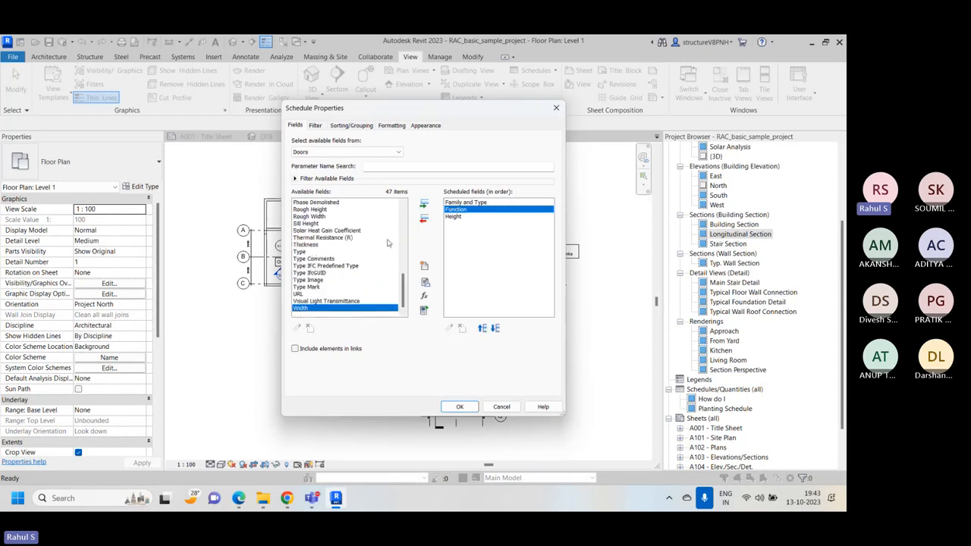
click(424, 208)
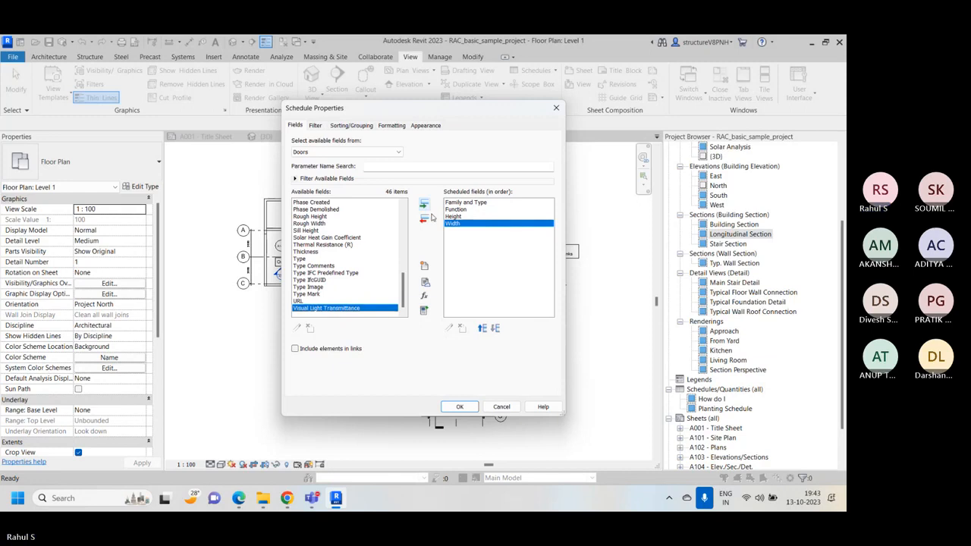
click(318, 230)
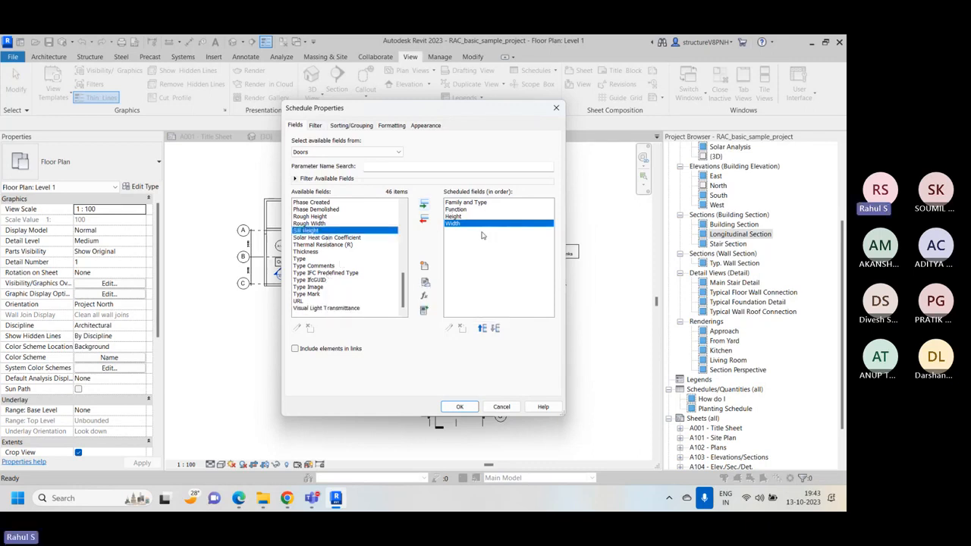
click(308, 280)
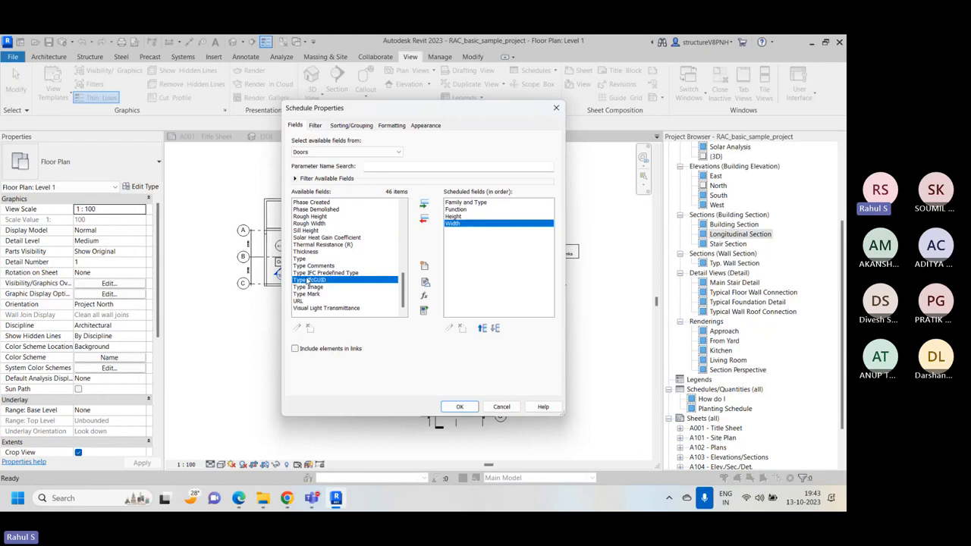
key(c)
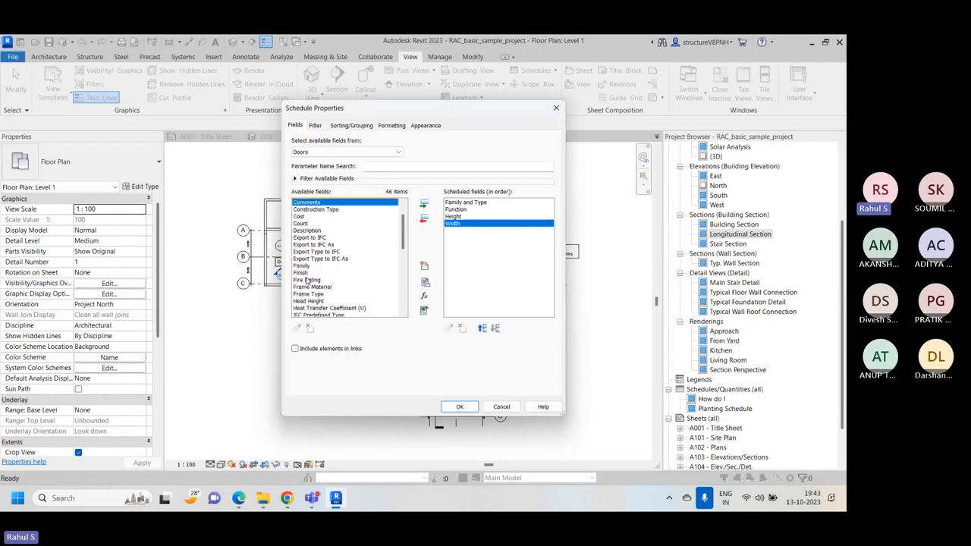
click(313, 224)
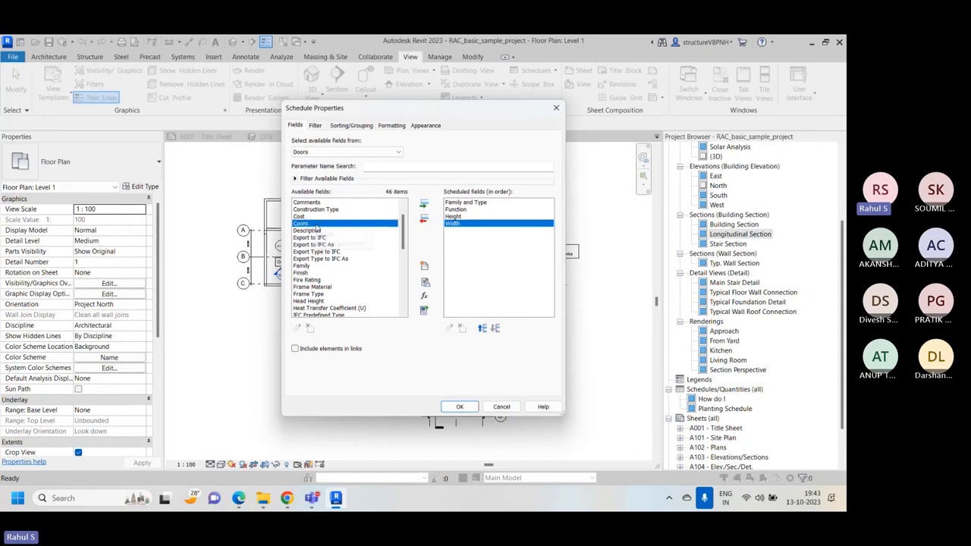
click(423, 205)
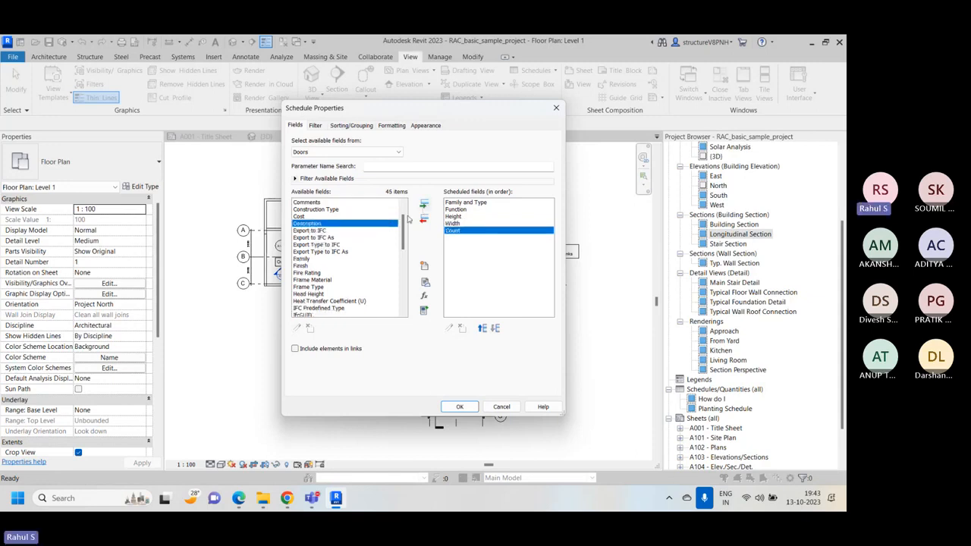
Add the Cost field as the last scheduled field and generate the door schedule
click(312, 218)
click(423, 205)
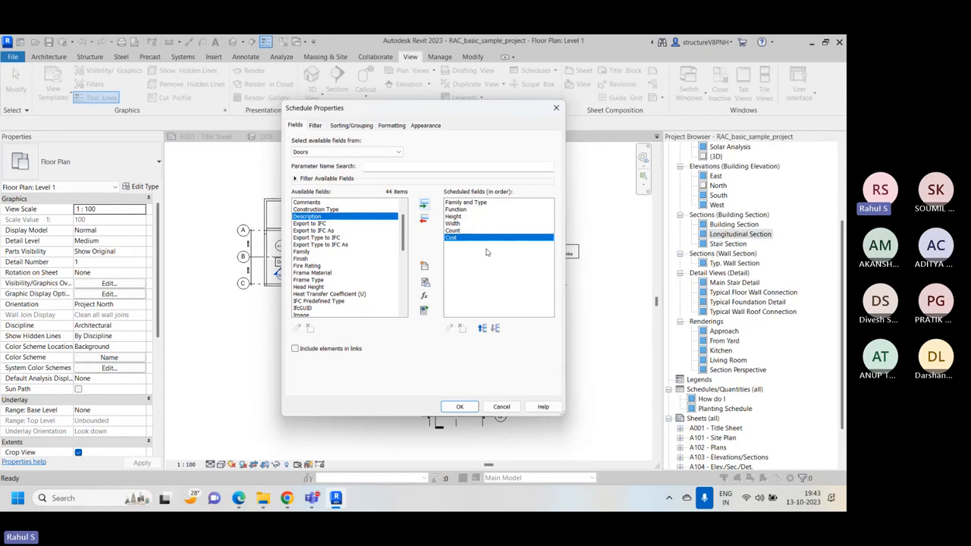
click(471, 409)
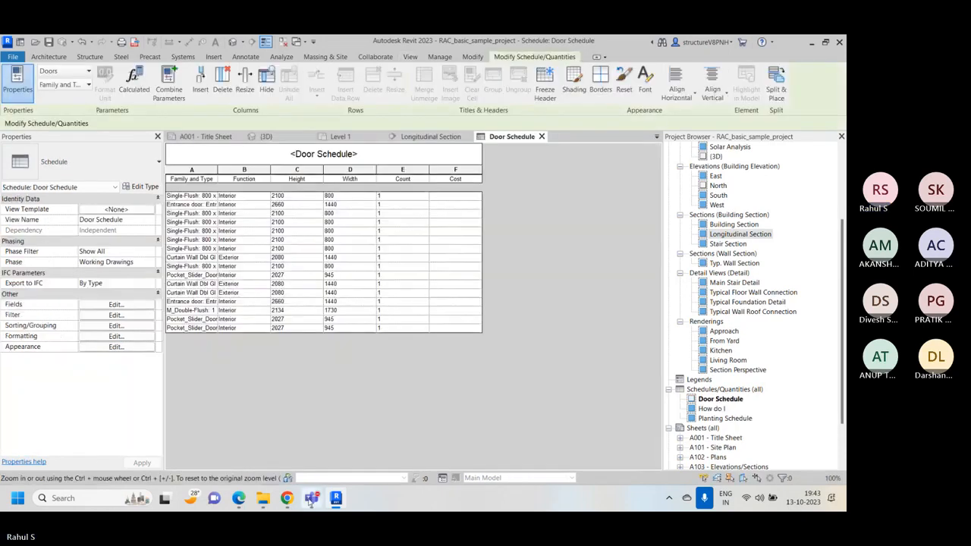
click(312, 499)
click(320, 402)
click(810, 215)
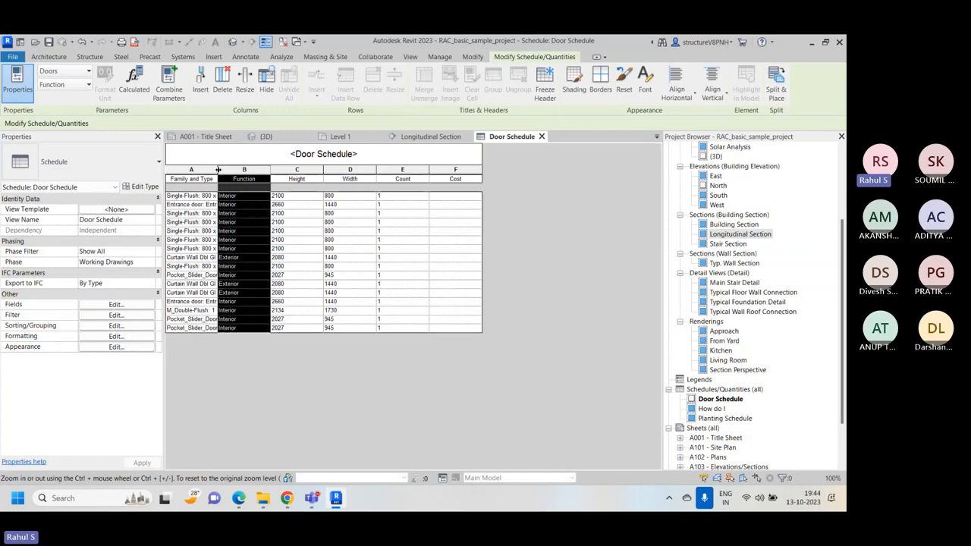
Widen the Family and Type column of the door schedule to fit the full door type names
drag(217, 172, 314, 179)
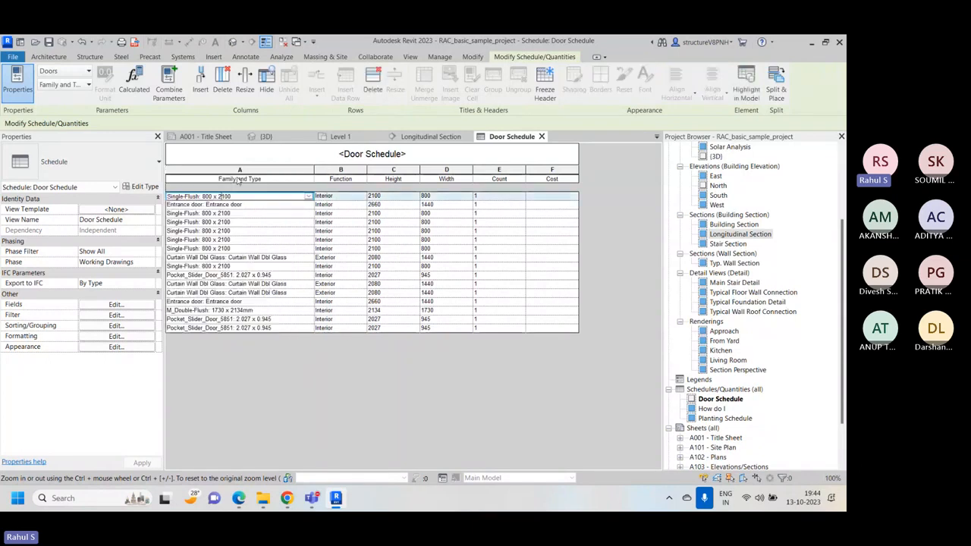
click(540, 274)
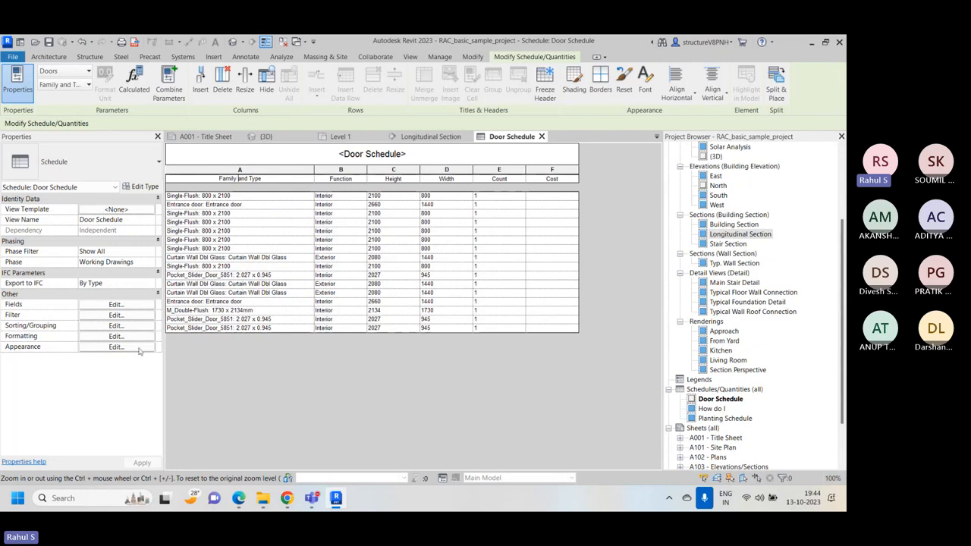
click(117, 315)
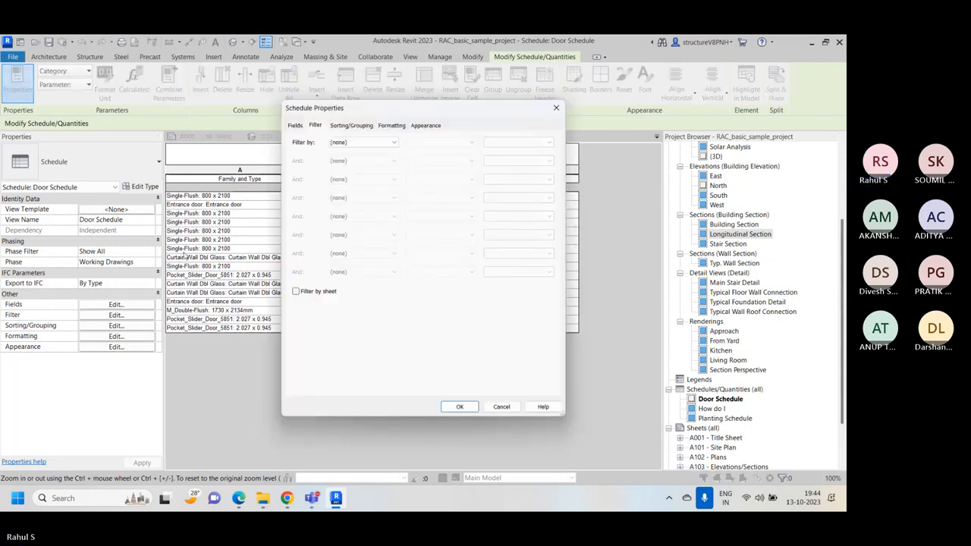
click(335, 126)
click(315, 126)
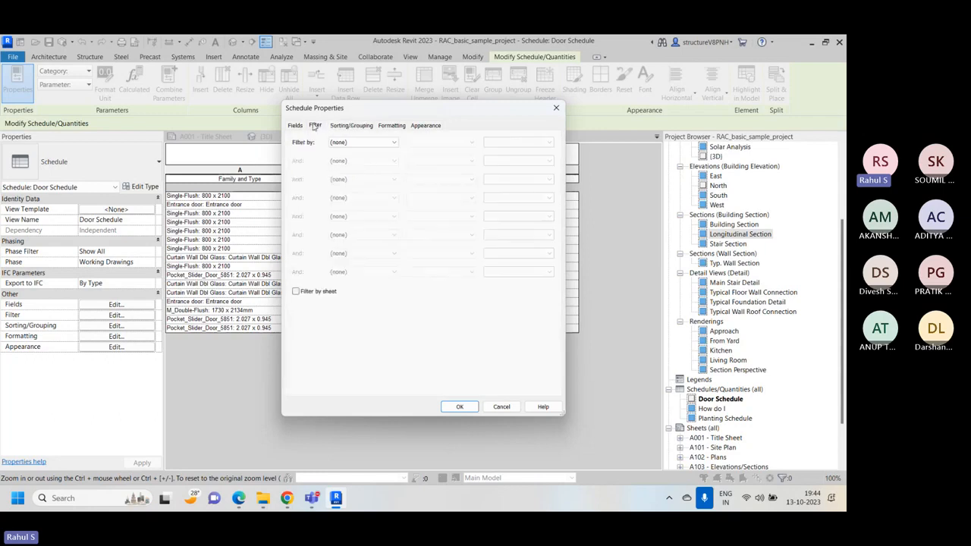
drag(408, 111, 438, 125)
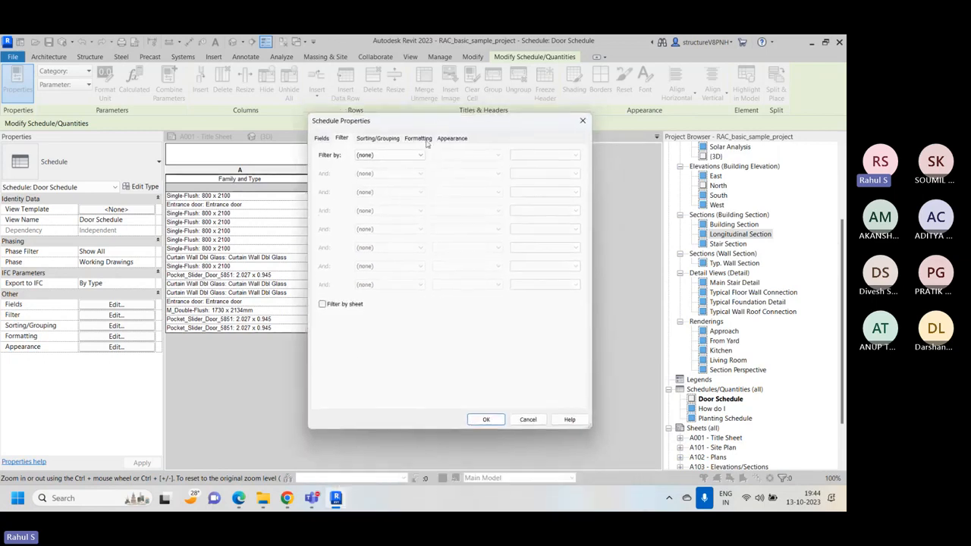
click(387, 157)
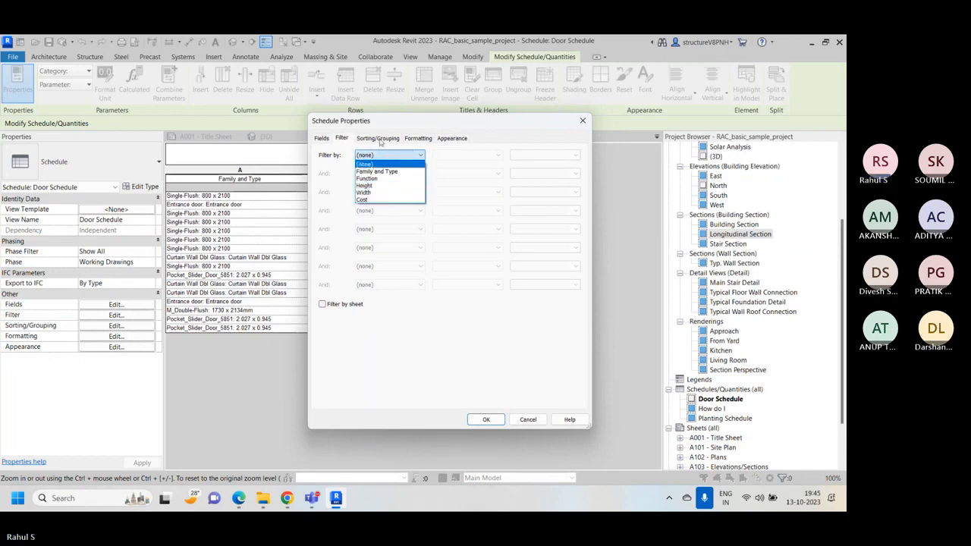
click(582, 122)
click(582, 121)
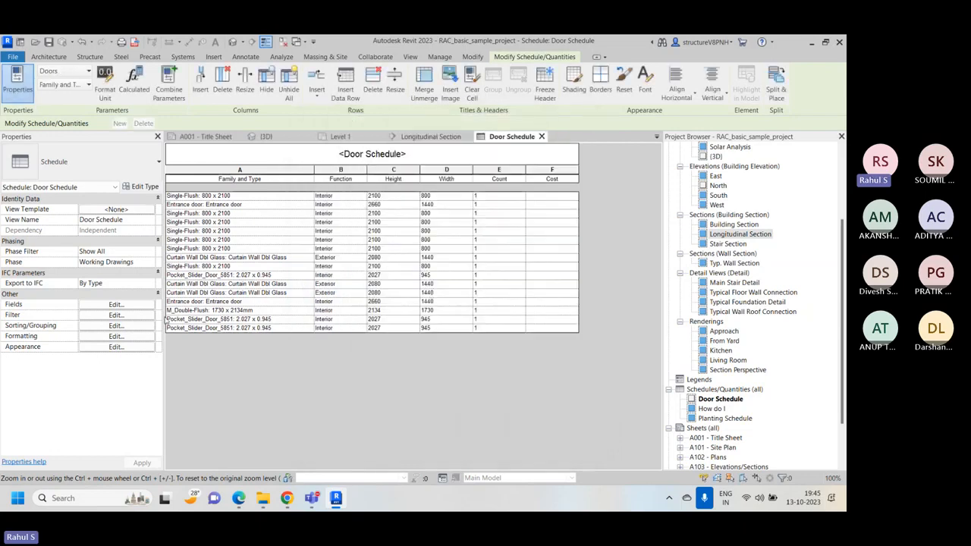
Add the Level field to the door schedule and move it directly below Family and Type
click(115, 306)
click(361, 236)
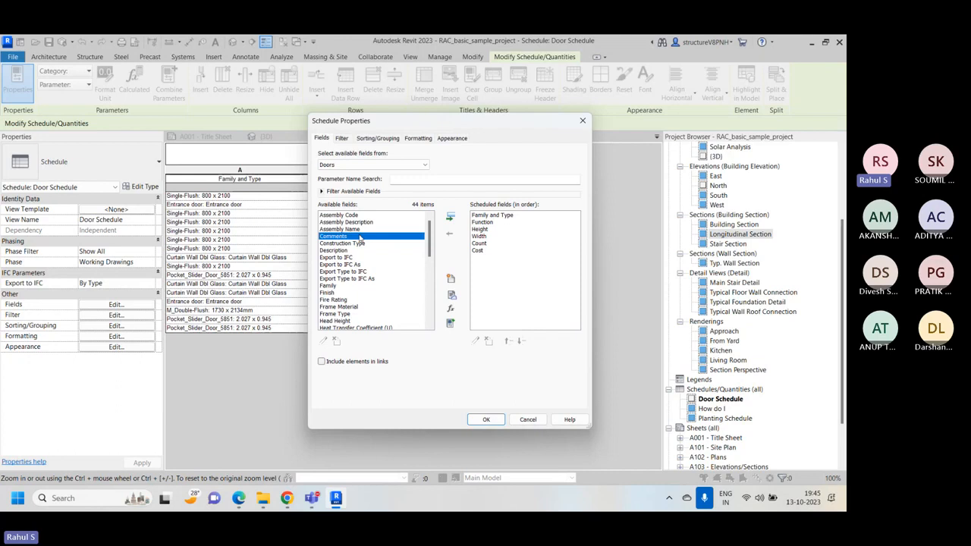
scroll(361, 238, down, 2)
click(350, 320)
click(451, 217)
click(510, 341)
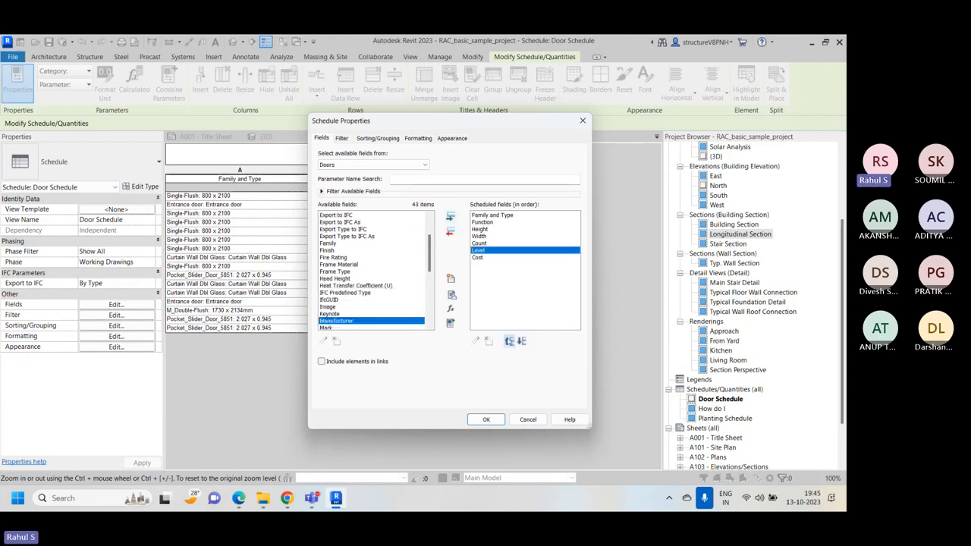
click(510, 341)
click(509, 342)
click(510, 341)
click(510, 342)
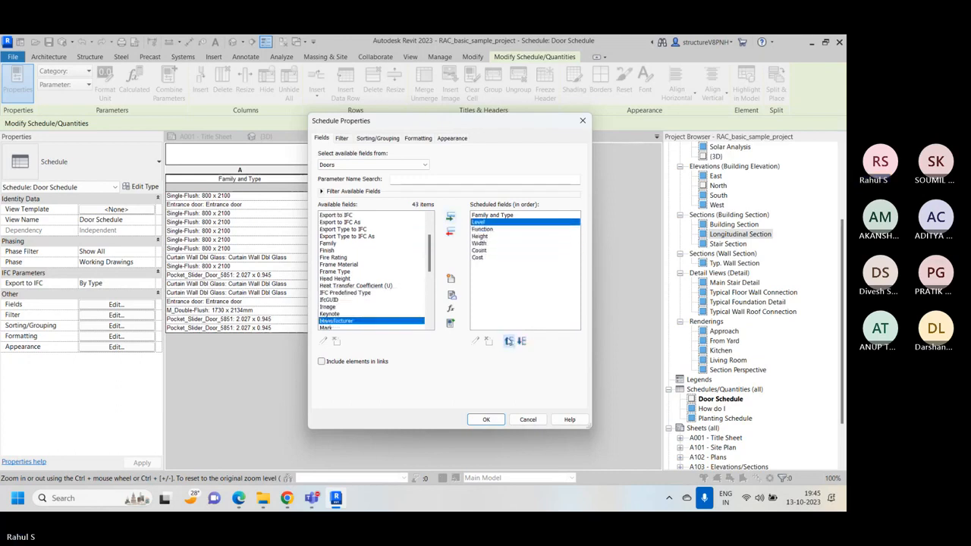
click(491, 418)
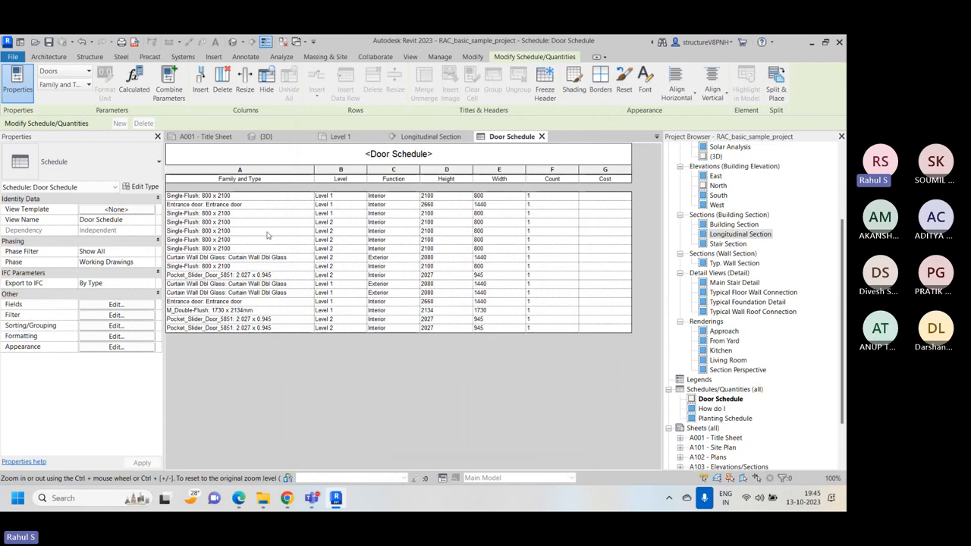
Filter the door schedule to doors whose Level equals Level 1
click(116, 315)
click(395, 157)
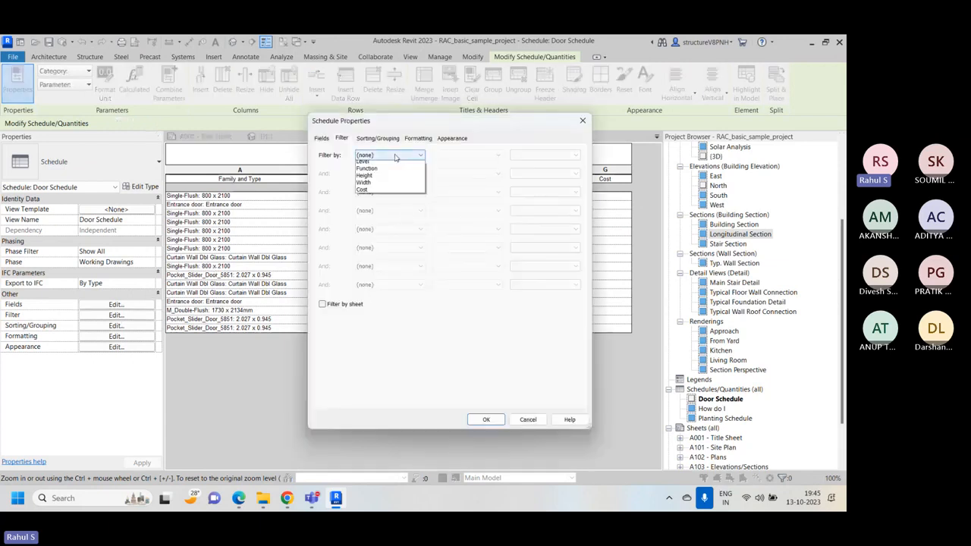
click(382, 182)
click(458, 156)
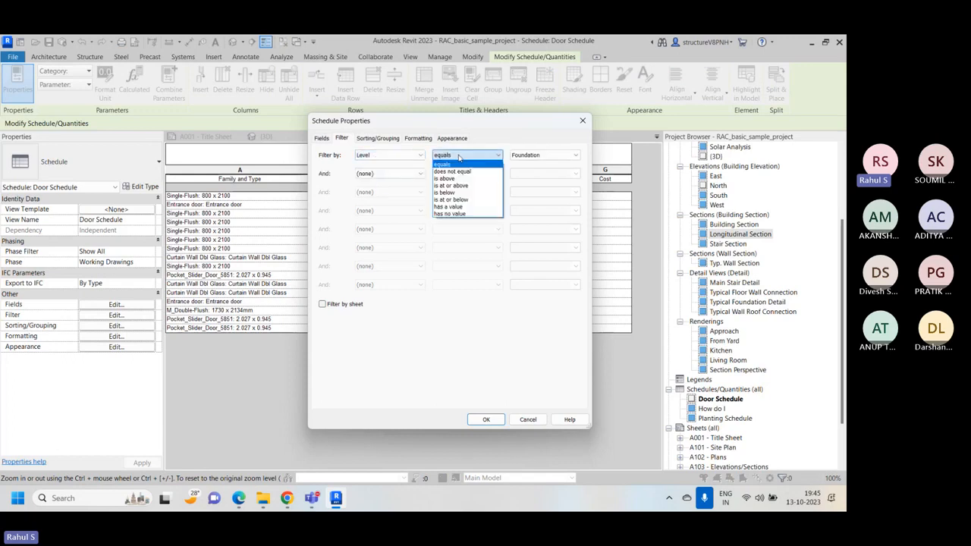
click(442, 165)
click(545, 155)
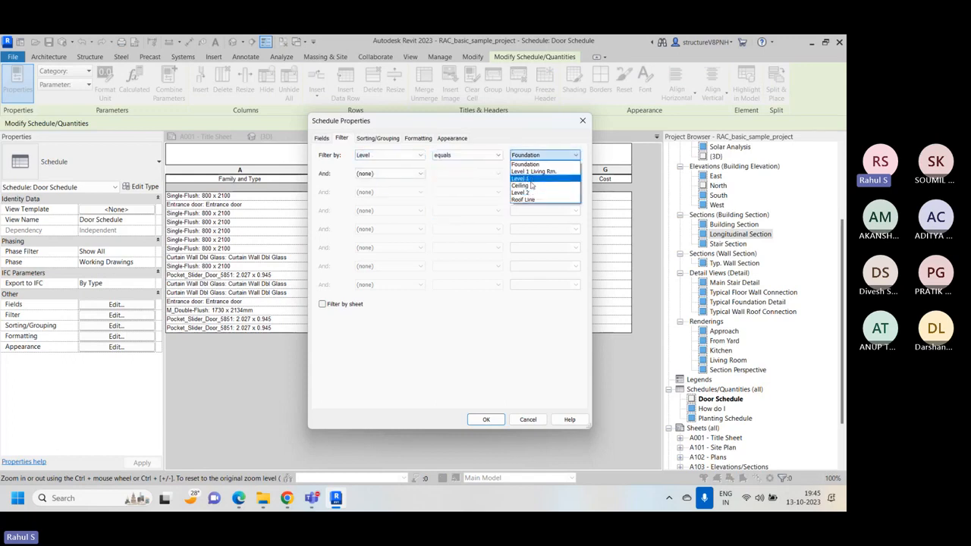
click(532, 180)
click(488, 420)
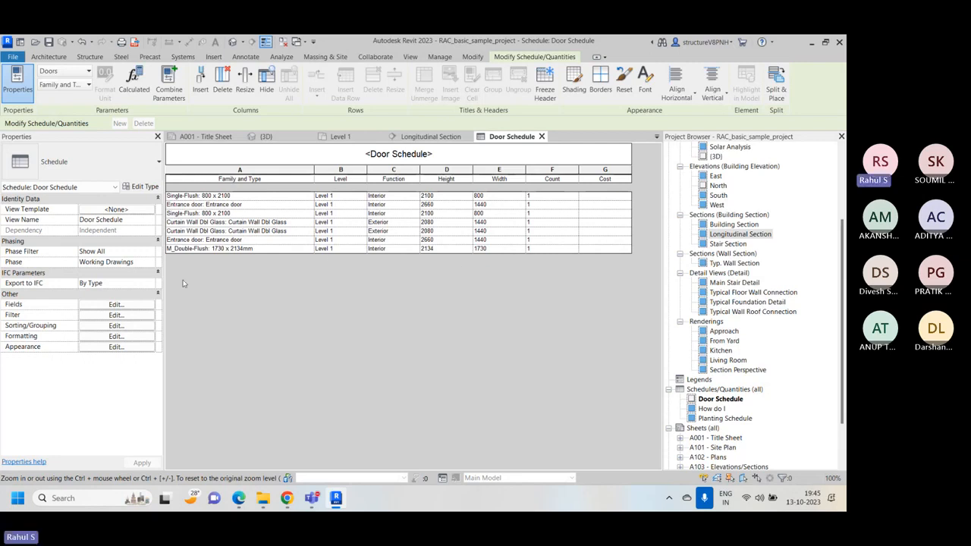
Change the schedule filter so that Level equals Level 2
click(113, 305)
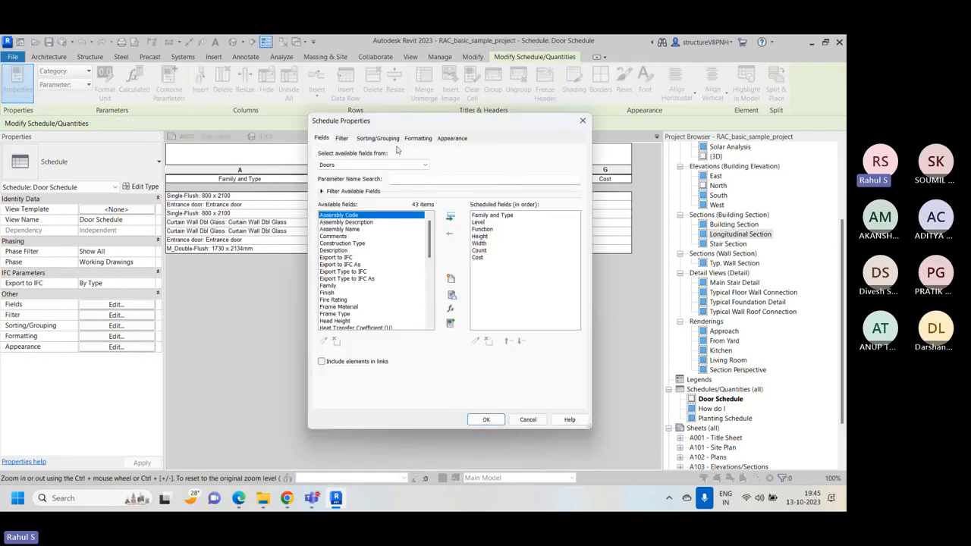
click(347, 138)
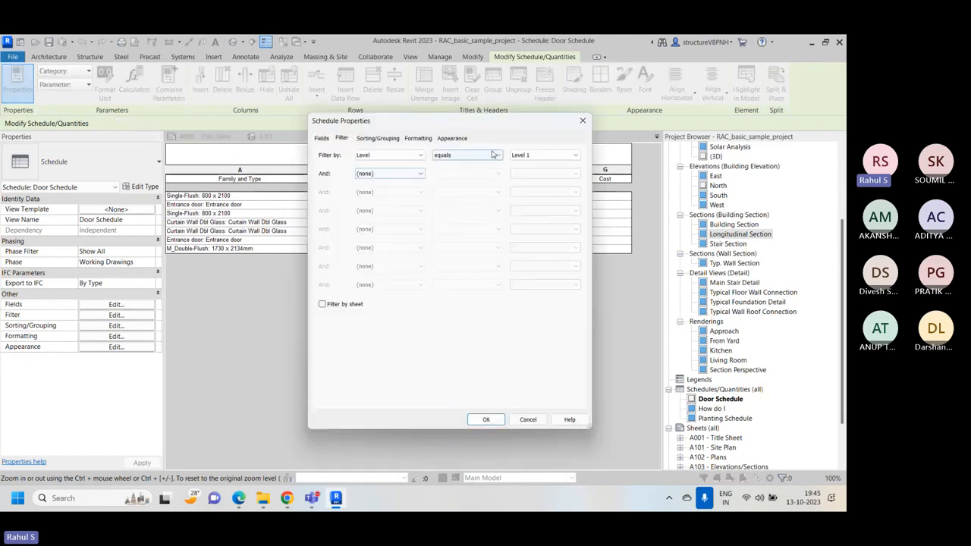
click(542, 155)
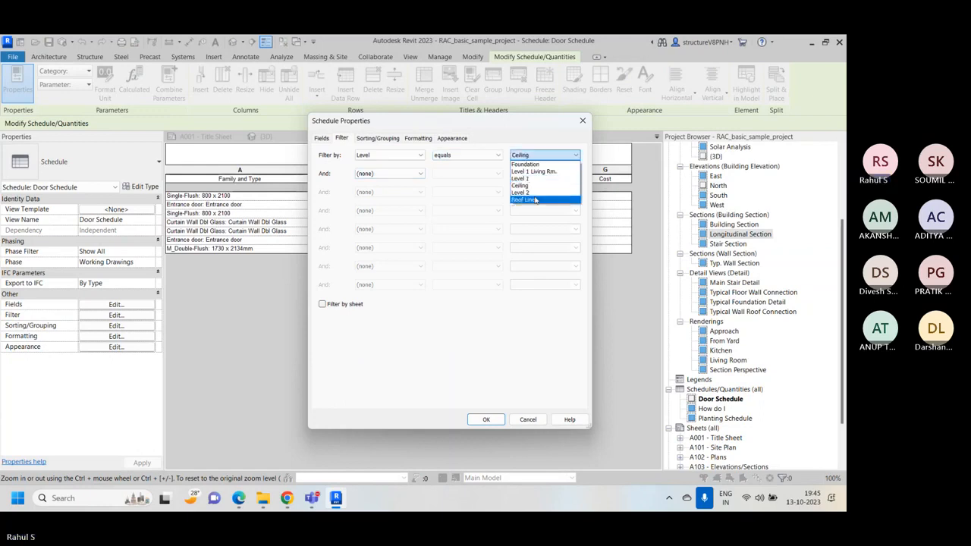
click(531, 182)
click(489, 419)
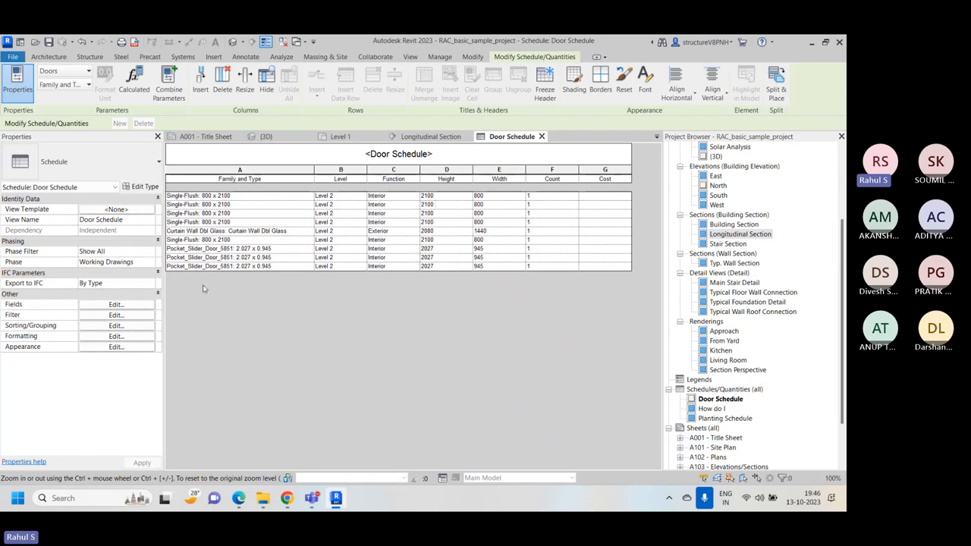
Sort the door schedule by Family and Type in ascending order with a header for each group
click(115, 325)
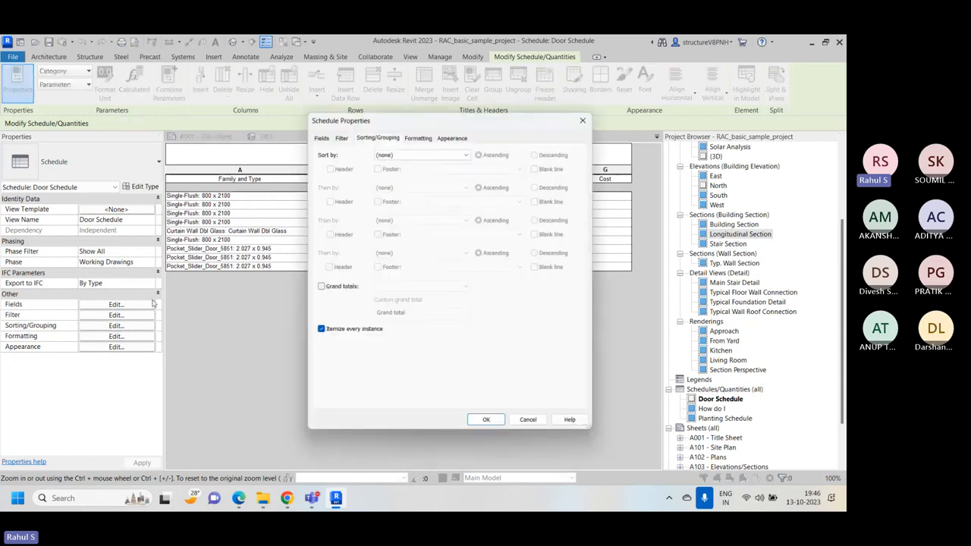
click(386, 155)
click(396, 172)
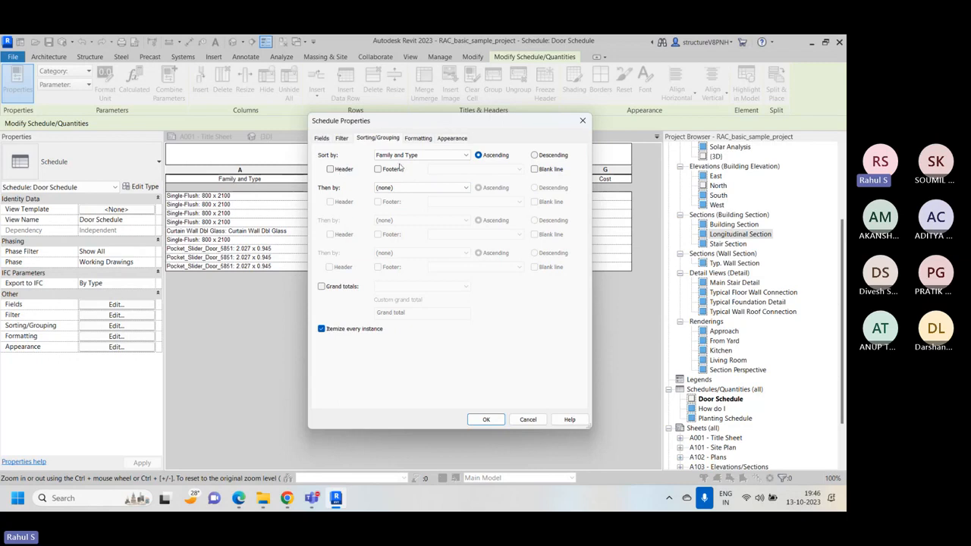
click(331, 170)
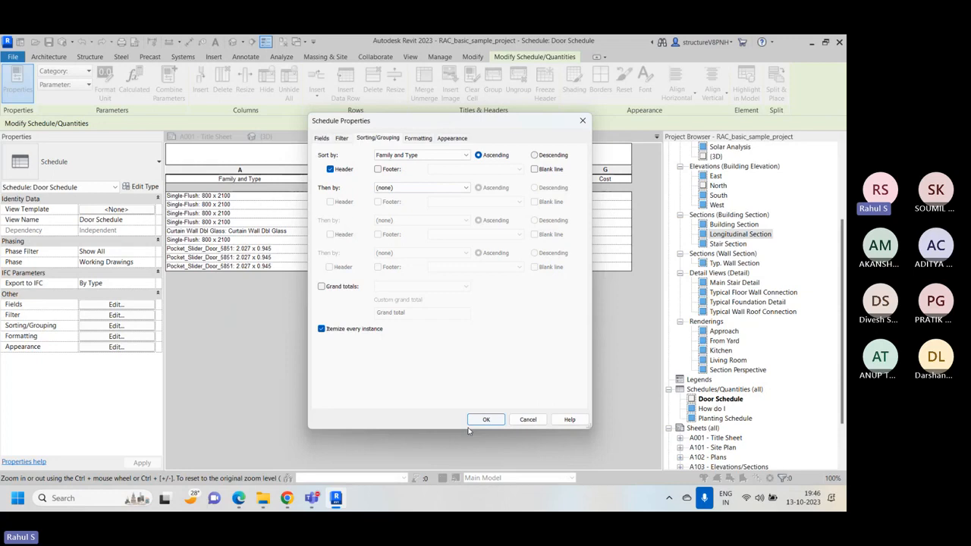
Turn on grand totals with title, count and totals, and turn off itemizing every instance
click(330, 288)
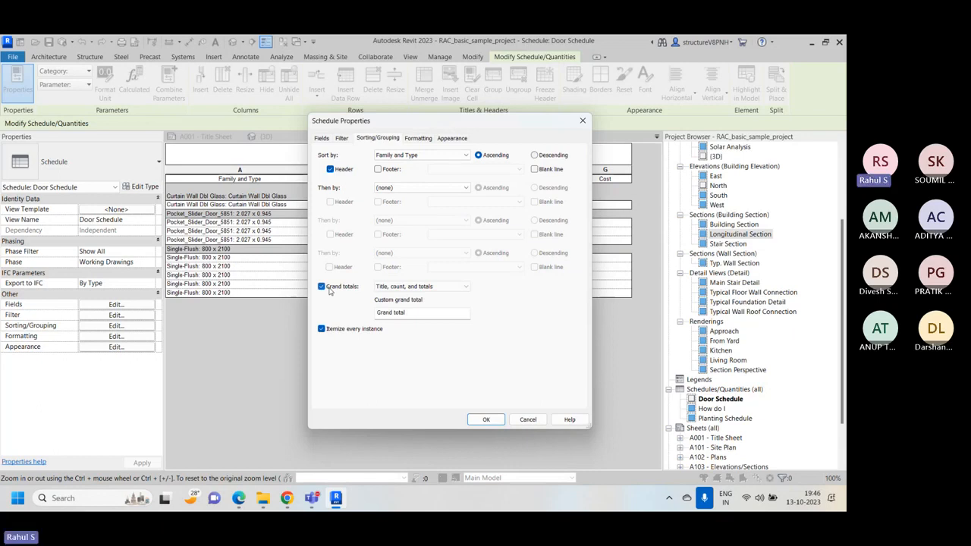
click(341, 138)
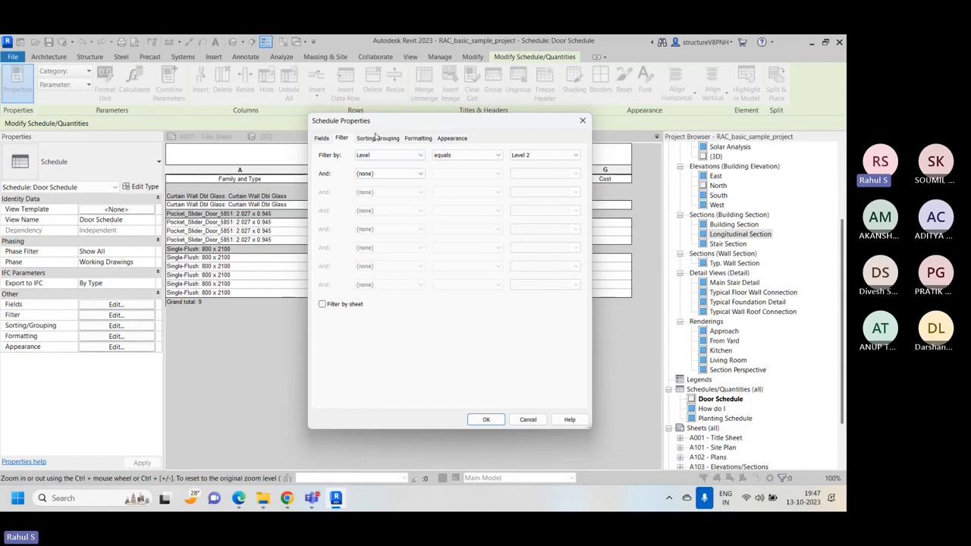
key(Return)
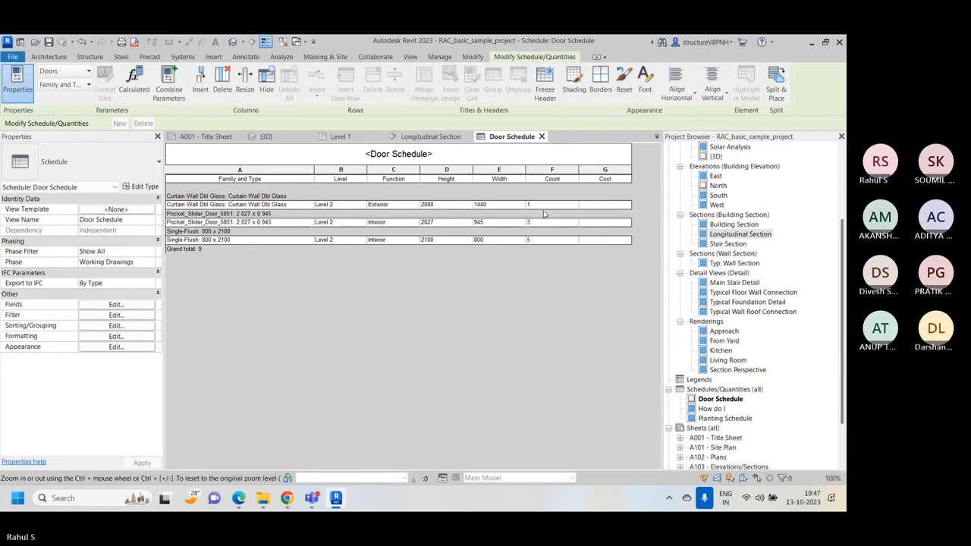
Remove the Level filter by setting the schedule's filter field to none
click(122, 305)
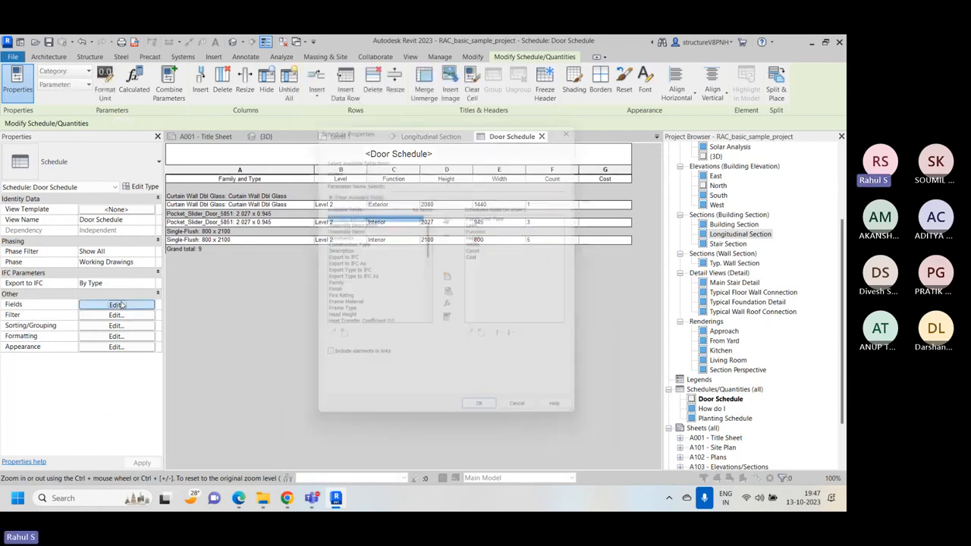
click(342, 138)
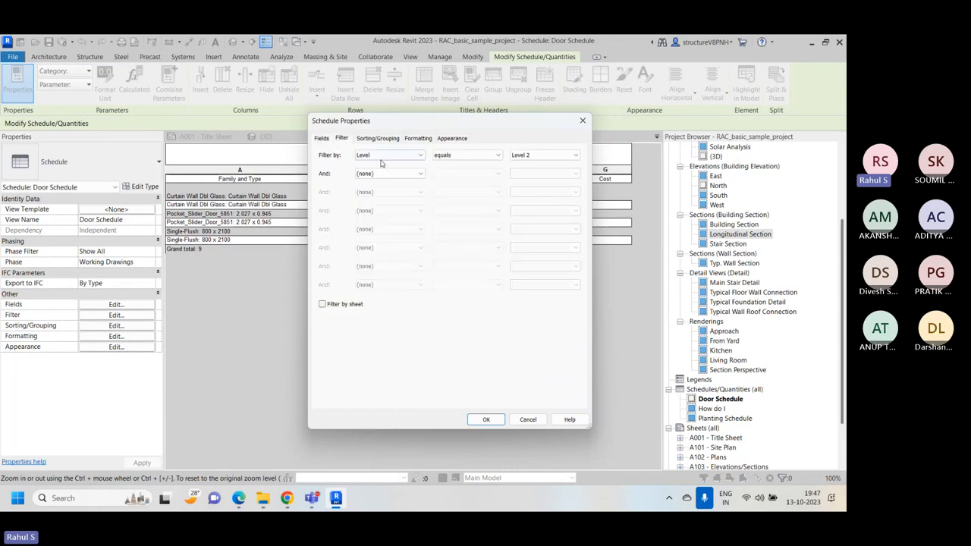
click(405, 157)
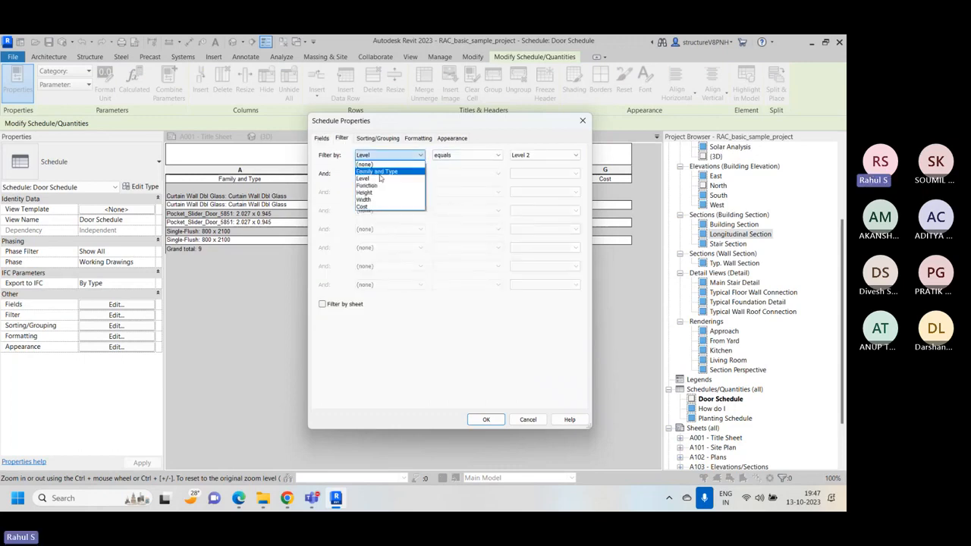
click(369, 165)
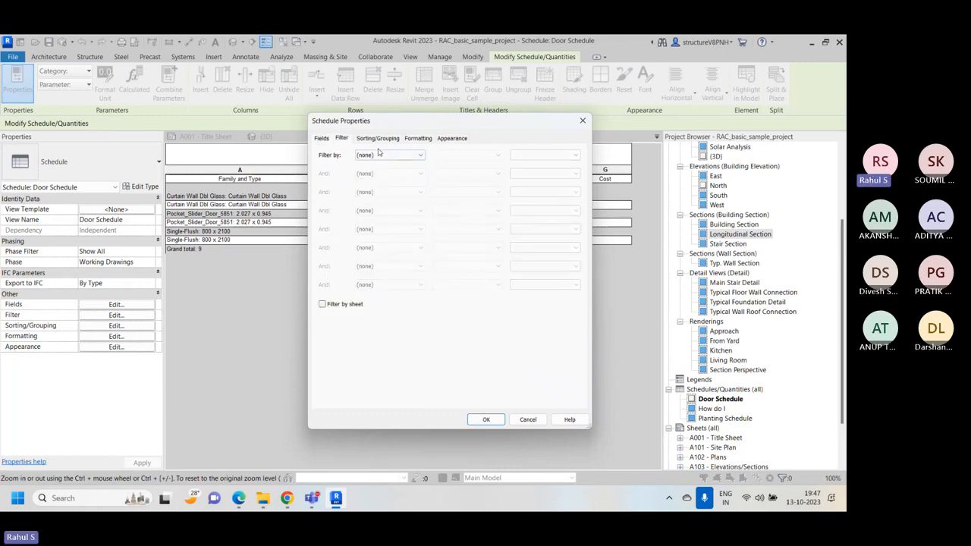
click(487, 420)
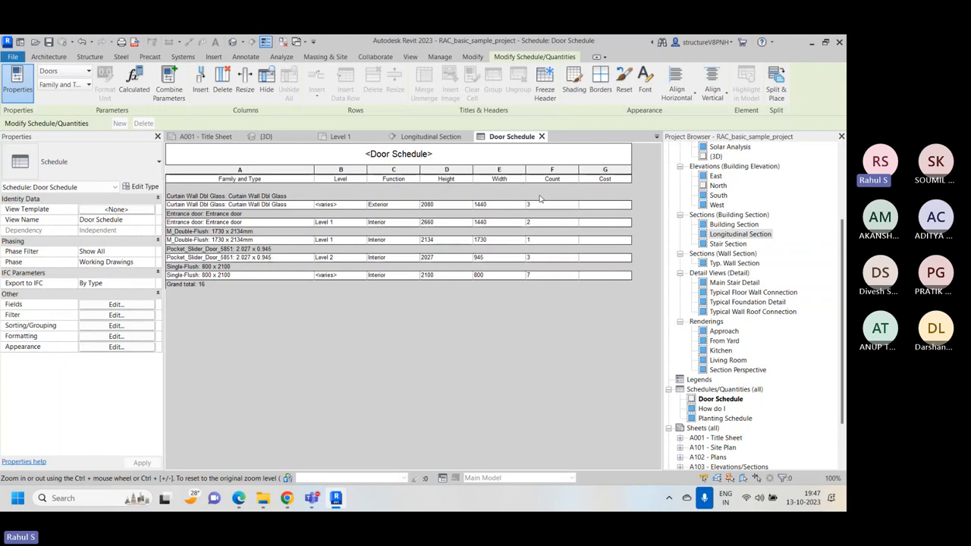
Itemize every instance and set the Cost to 5000 for Single-Flush, 12000 for Pocket_Slider_Door_5851 and 25000 for Curtain Wall Dbl Glass doors
click(116, 315)
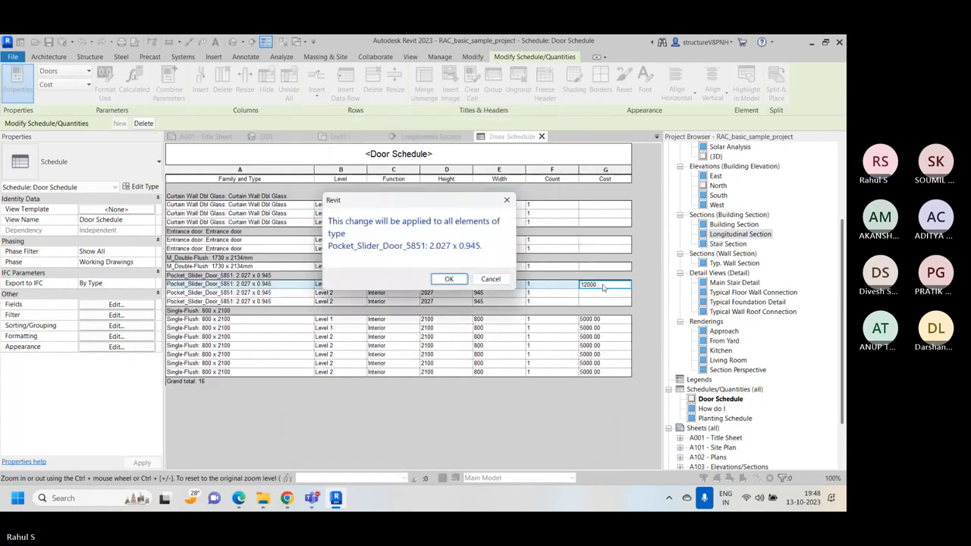
key(Return)
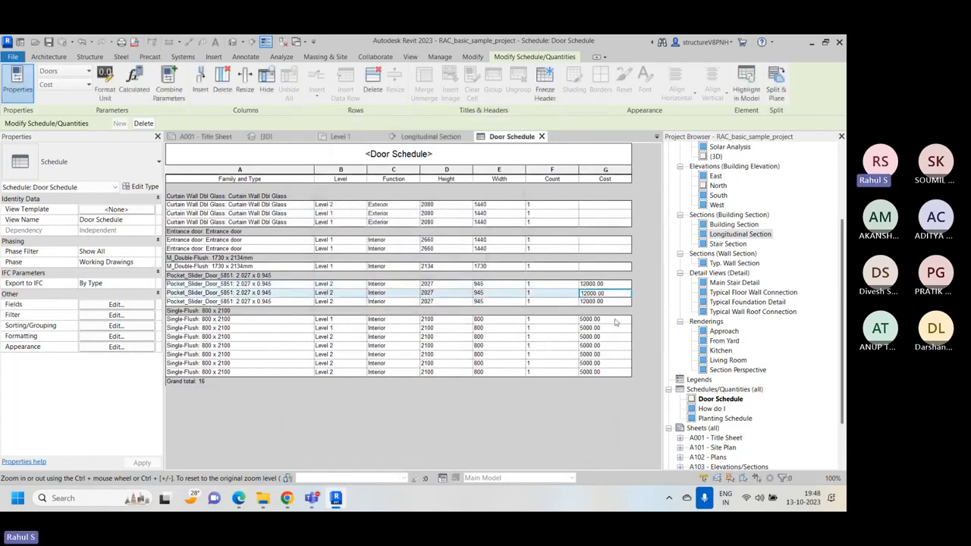
click(615, 205)
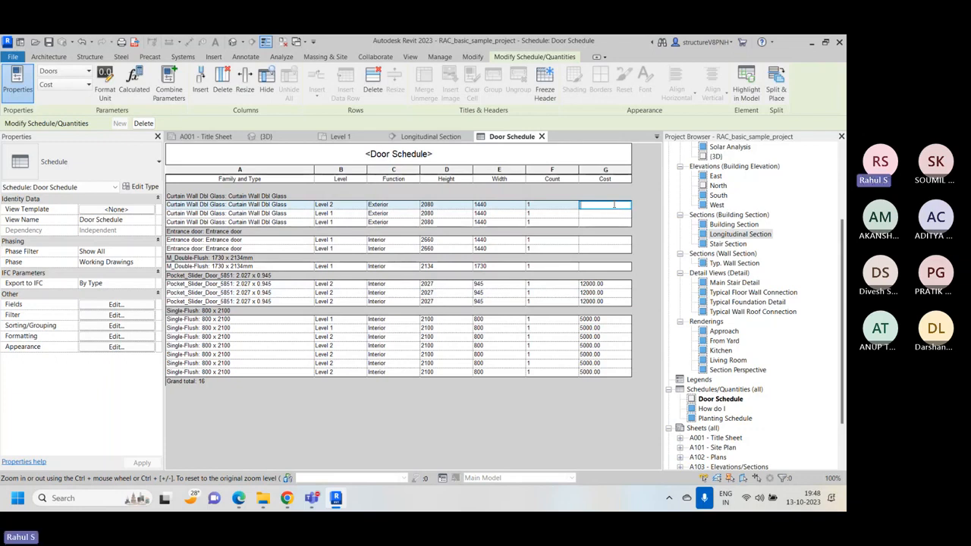
text(25000)
key(Return)
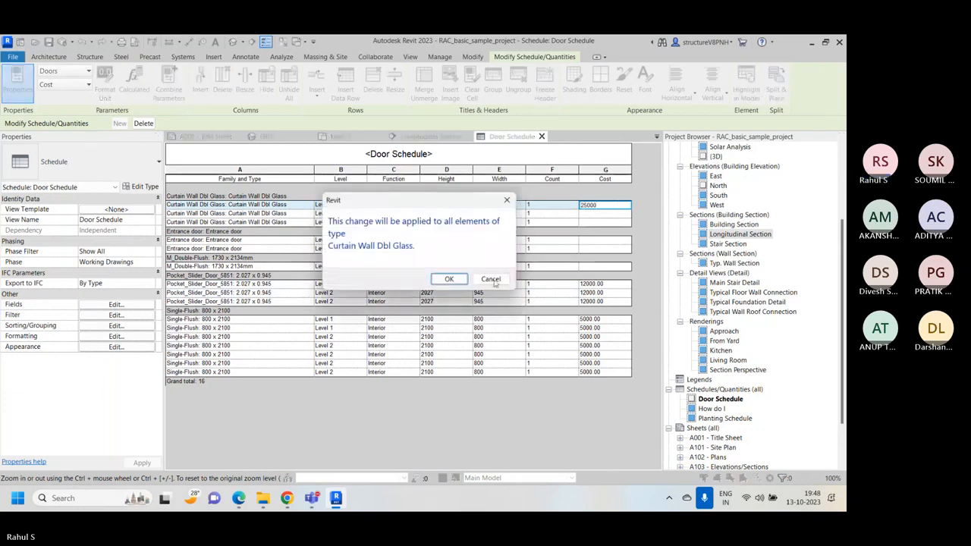
key(Return)
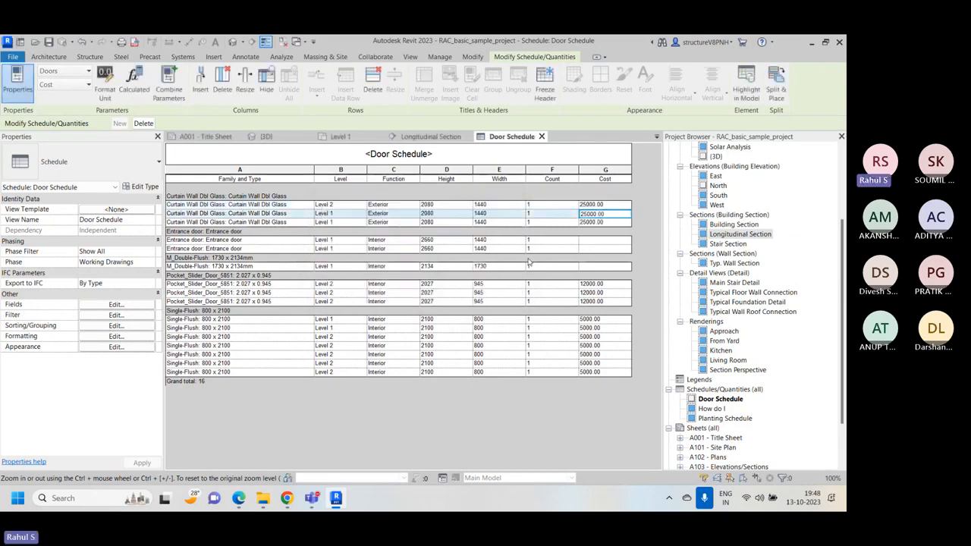
Set the Cost to 35000 for the Entrance door rows and 17000 for the M_Double-Flush 1730 x 2134mm door
click(605, 240)
text(35000)
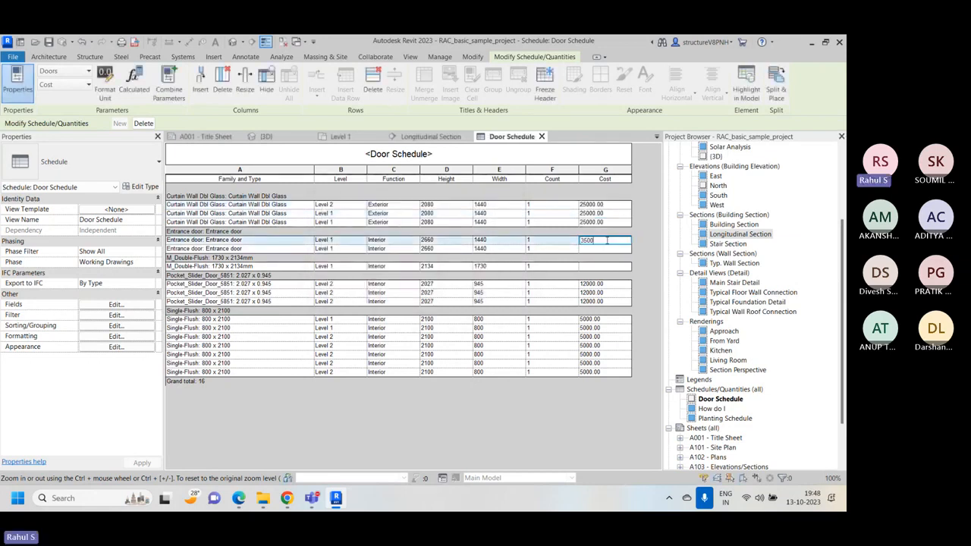
key(Return)
key(Return)
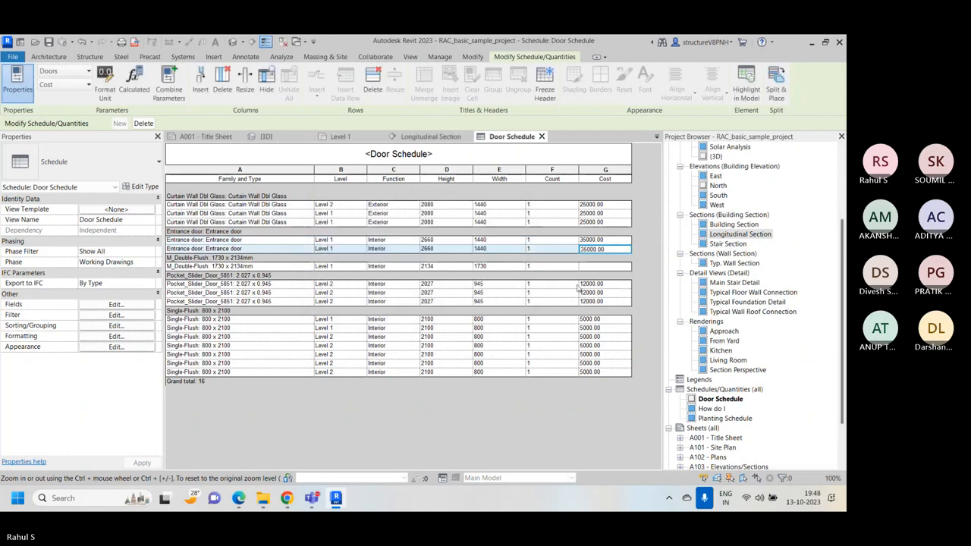
click(607, 266)
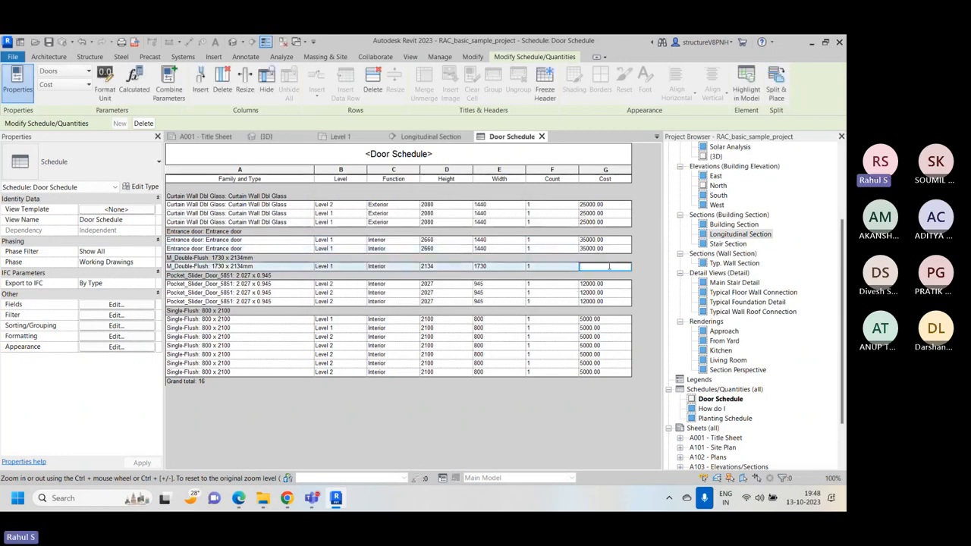
text(17000)
key(Return)
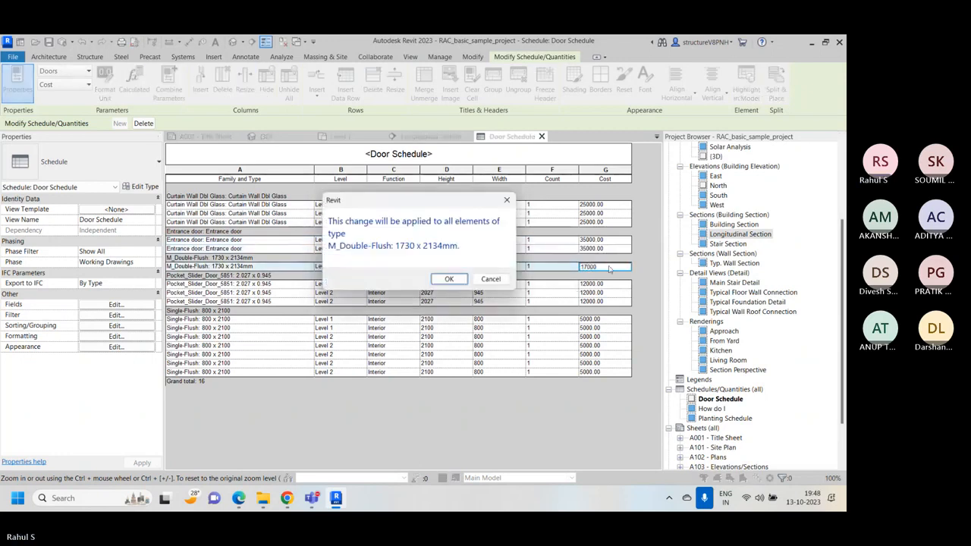
click(459, 279)
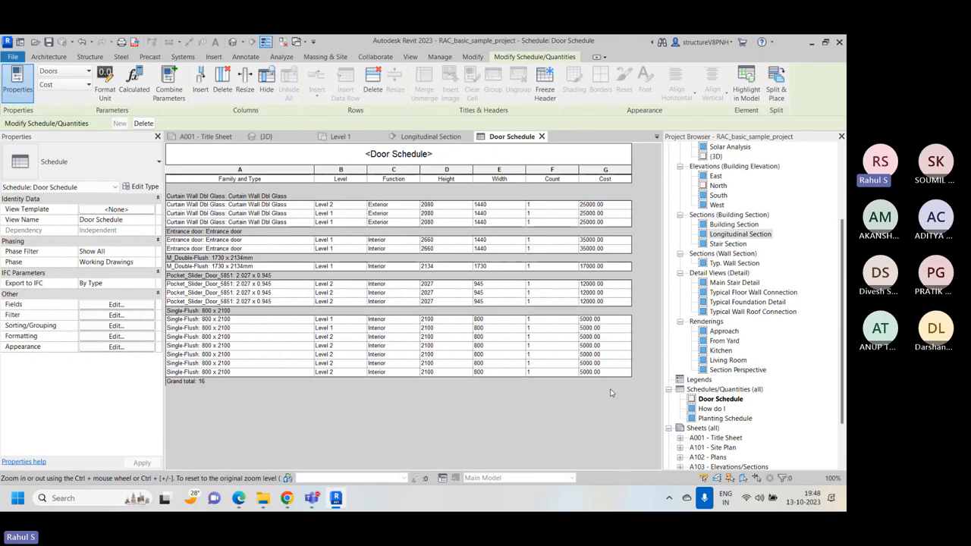
Format the schedule's Cost field to calculate totals
click(114, 315)
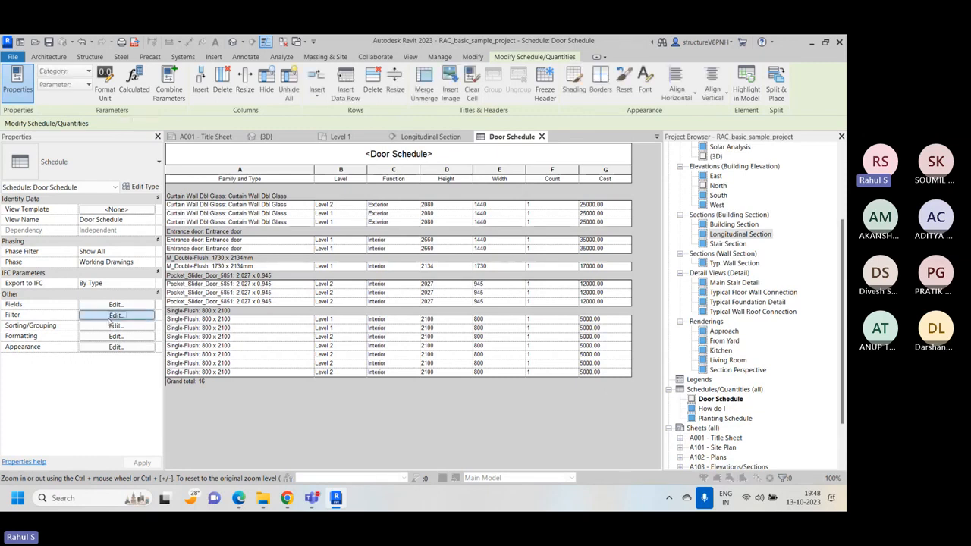
click(367, 140)
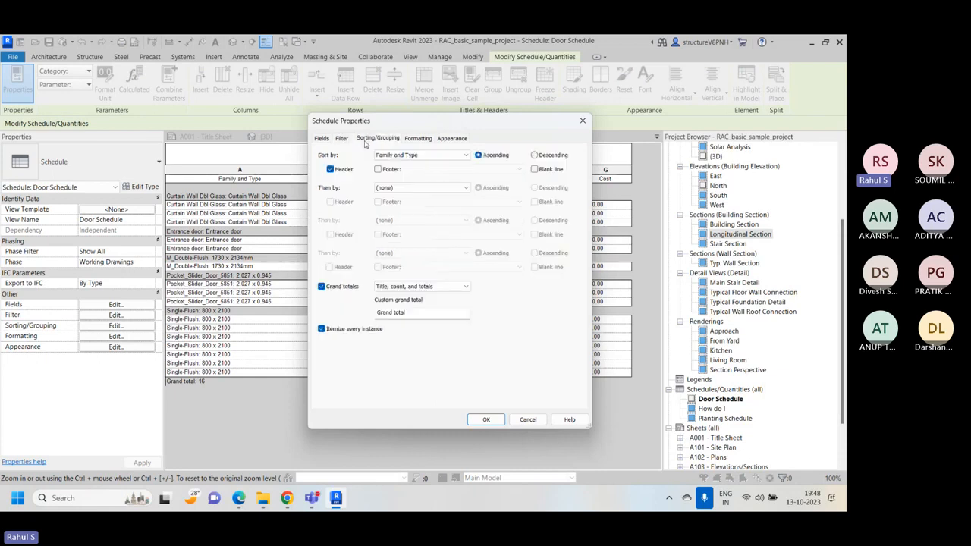
click(420, 140)
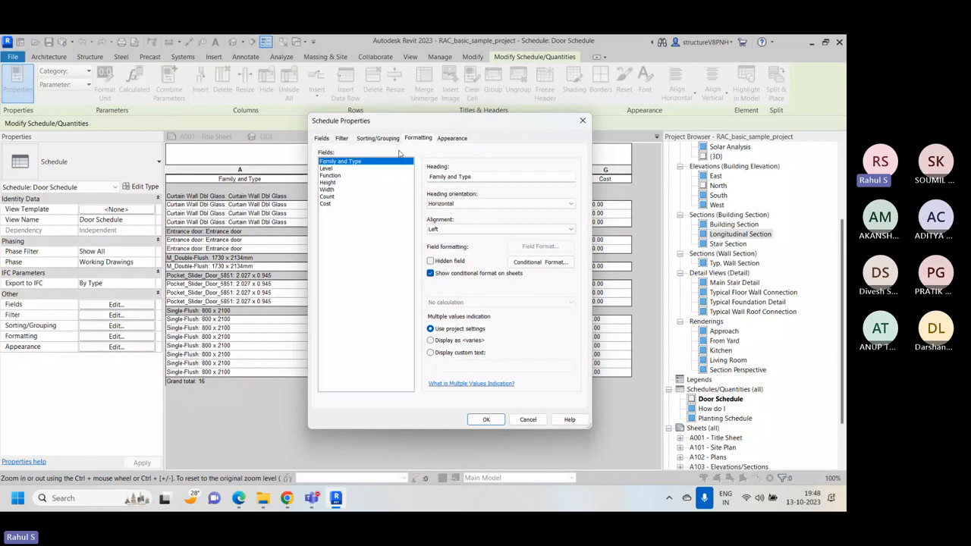
click(330, 203)
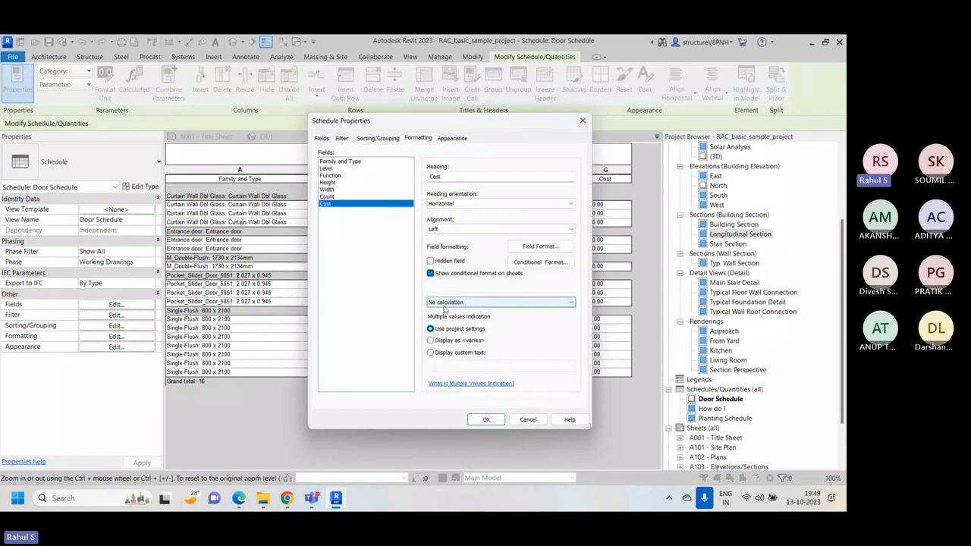
click(445, 303)
click(459, 317)
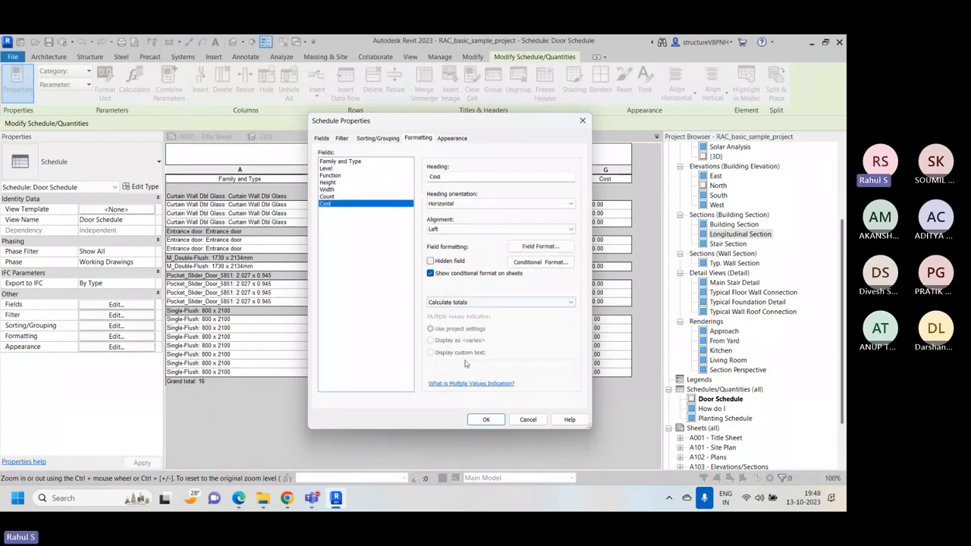
click(488, 419)
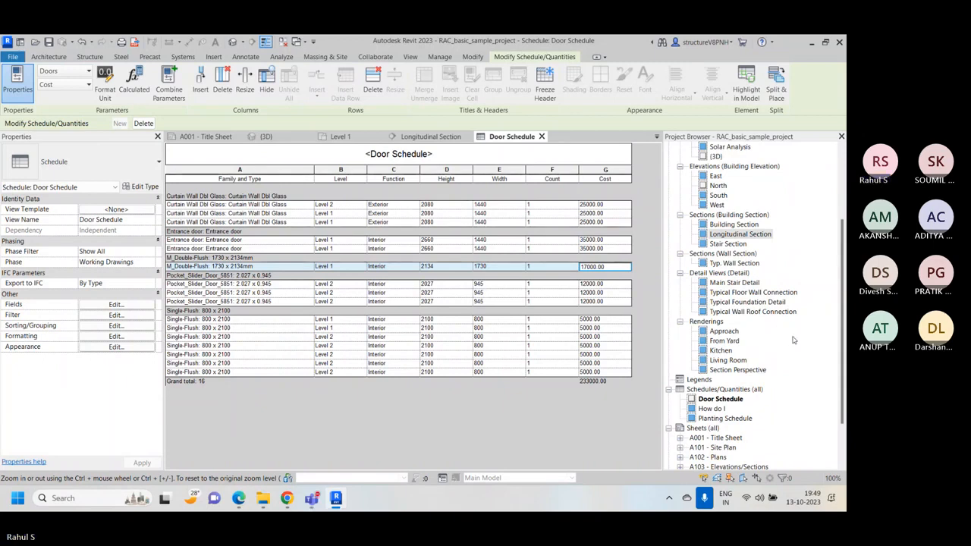
click(773, 498)
click(774, 499)
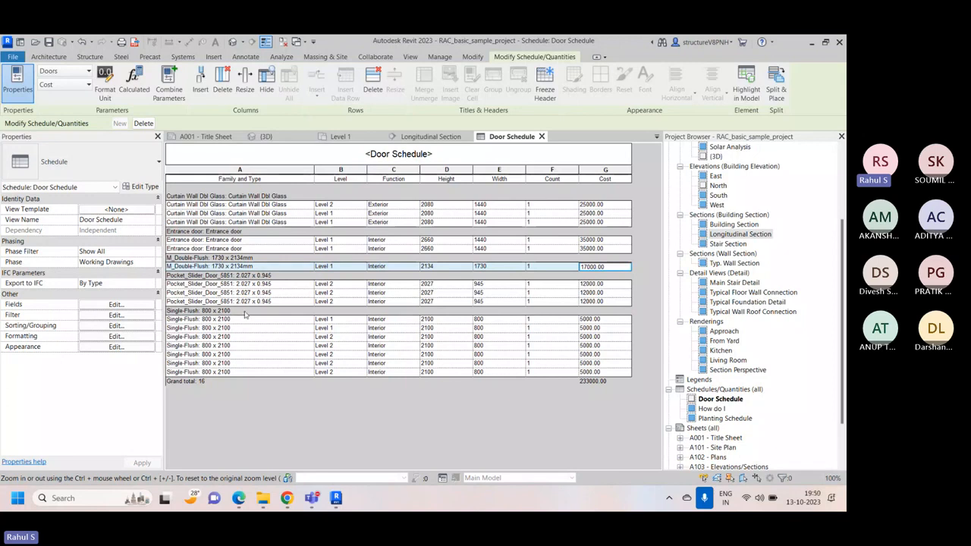
Turn off itemizing every instance in the door schedule's sorting and grouping settings
click(115, 315)
click(364, 138)
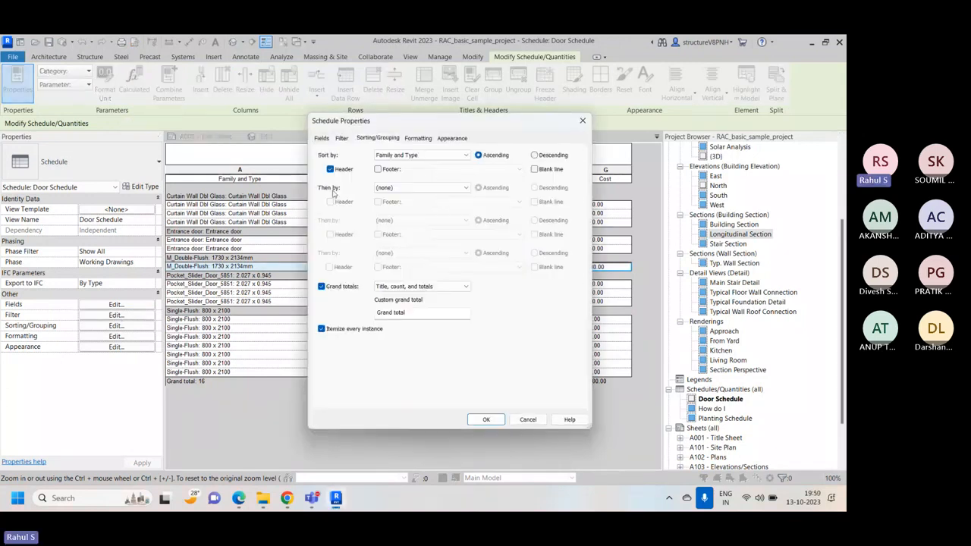
click(487, 419)
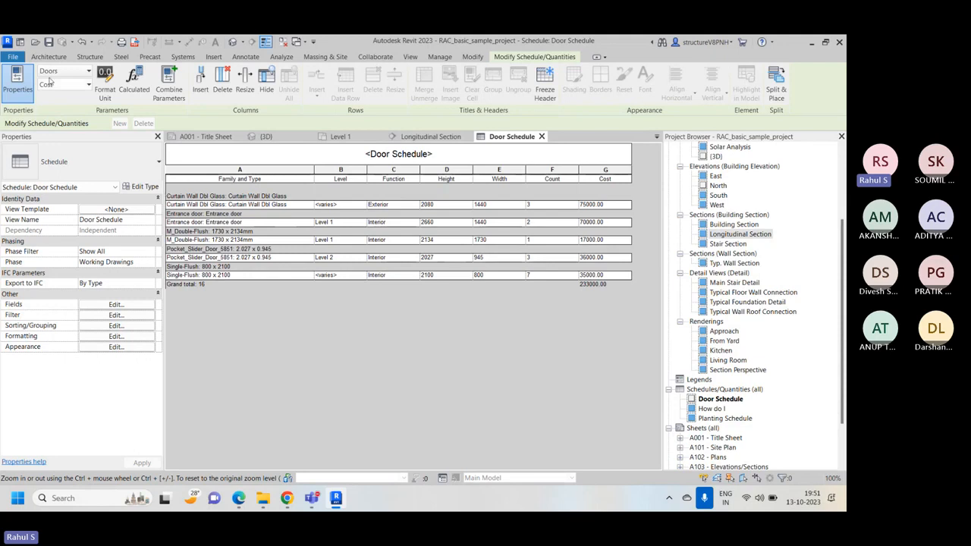
Export the schedule as a report to the Desktop as a delimited CSV file named Door Schedule, accepting the export options
click(17, 58)
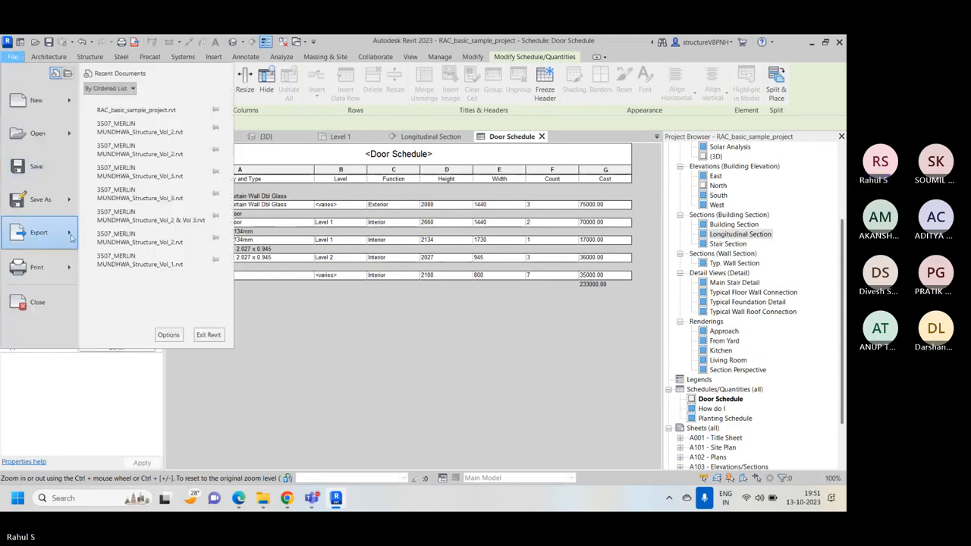
mouse_move(70, 236)
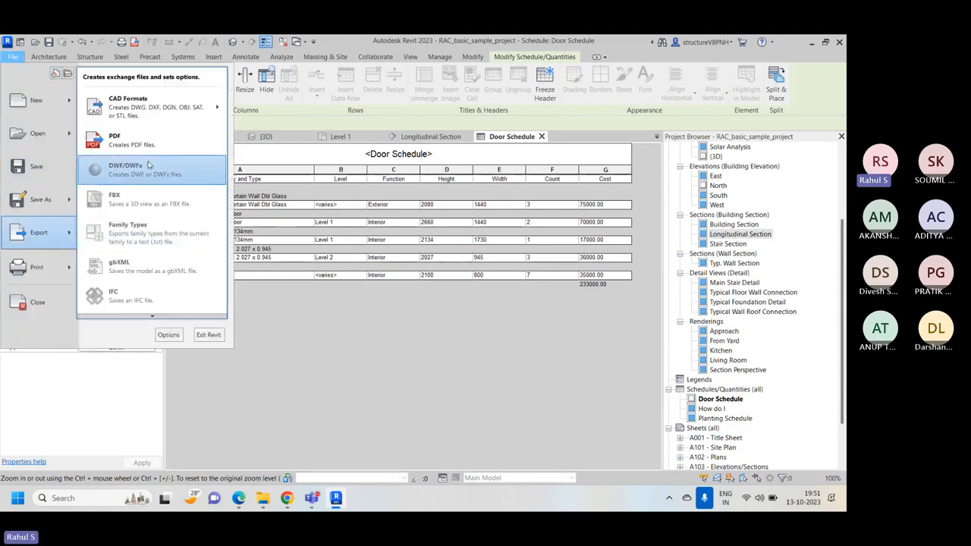
mouse_move(151, 317)
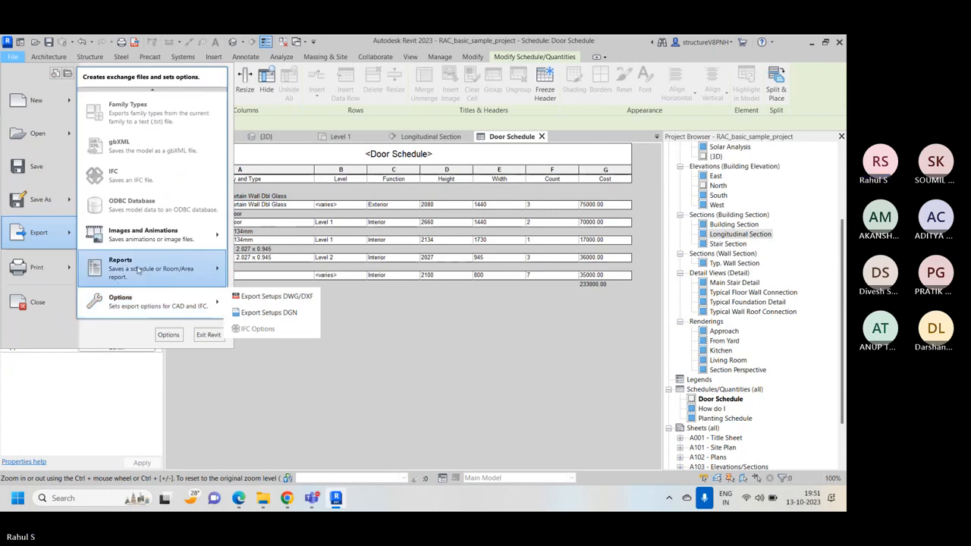
mouse_move(217, 270)
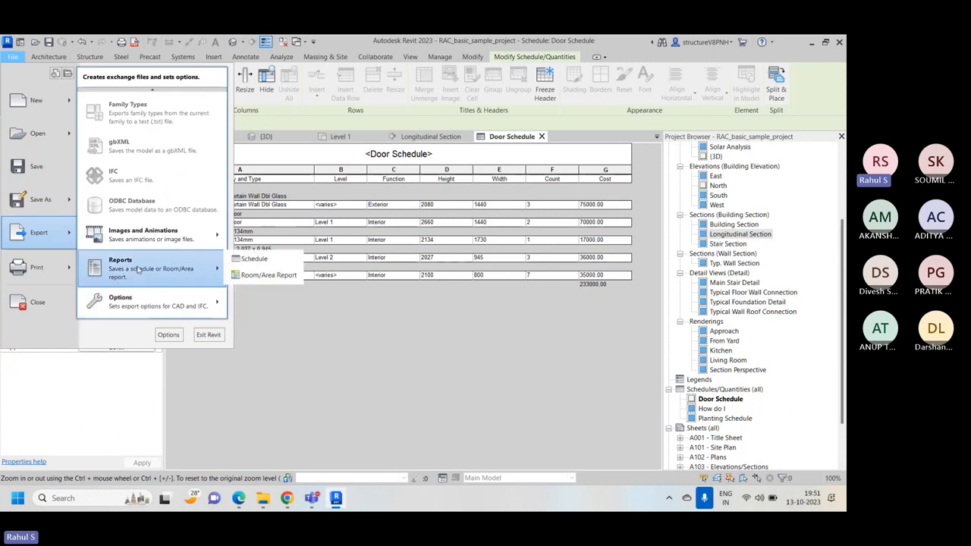
click(265, 261)
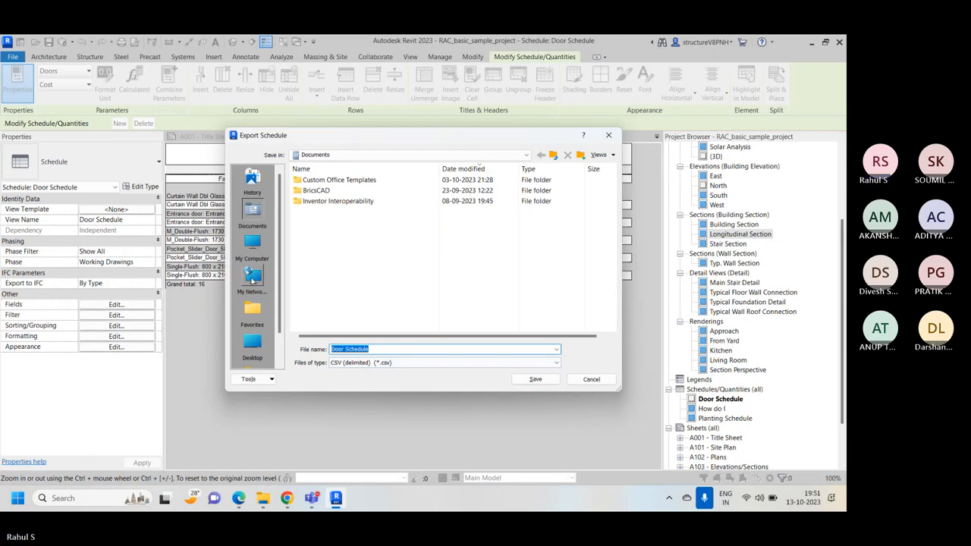
click(252, 345)
click(517, 383)
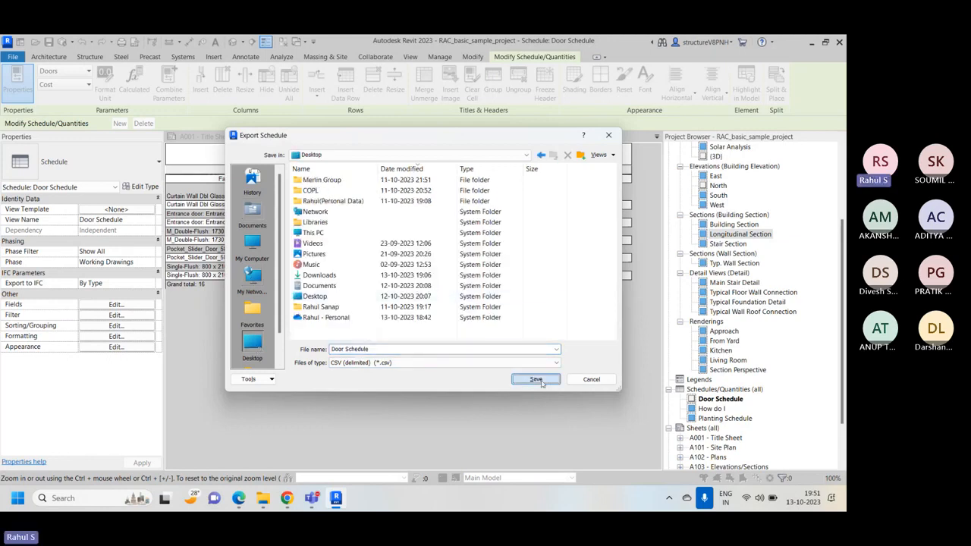
click(439, 326)
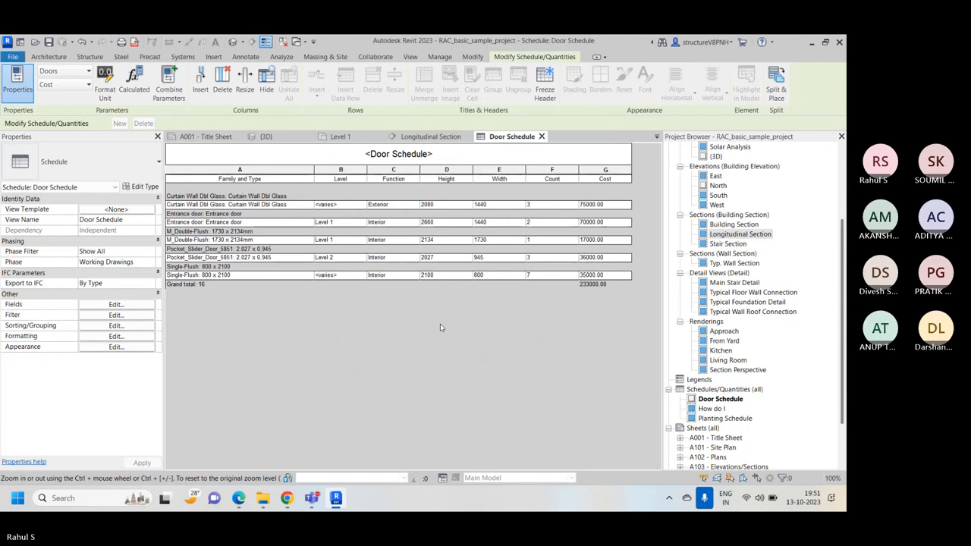
Switch to the desktop, refresh it, and open the exported Door Schedule file in a maximized Excel window
key(super+d)
right_click(333, 110)
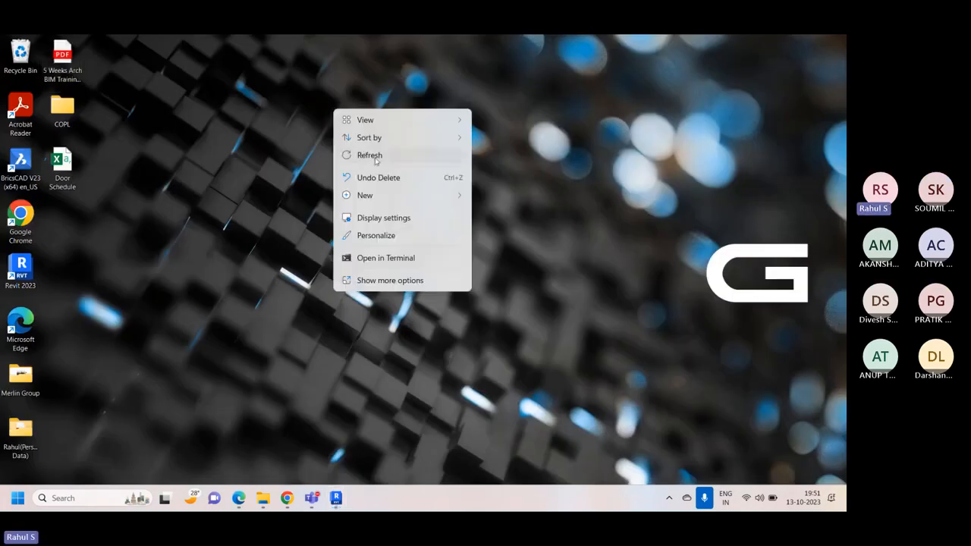
click(375, 157)
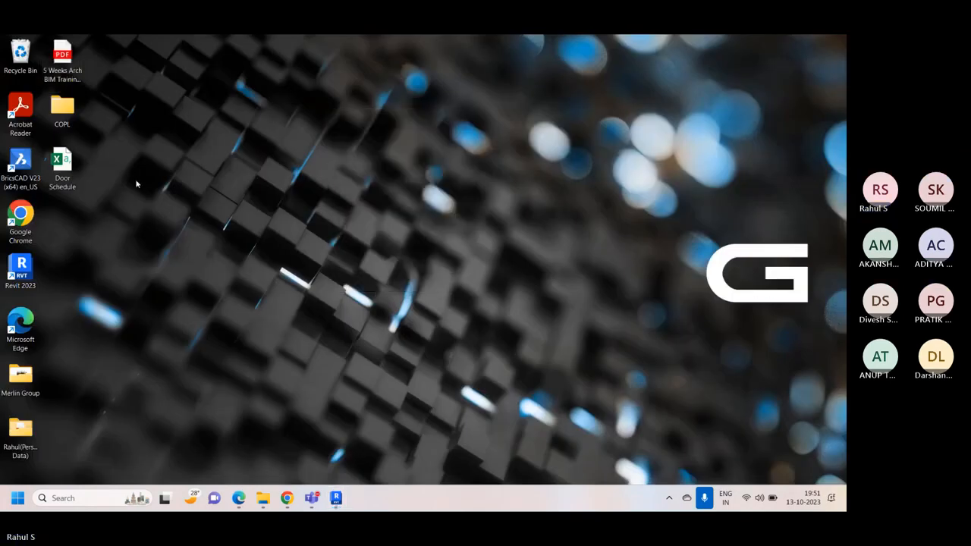
double_click(71, 175)
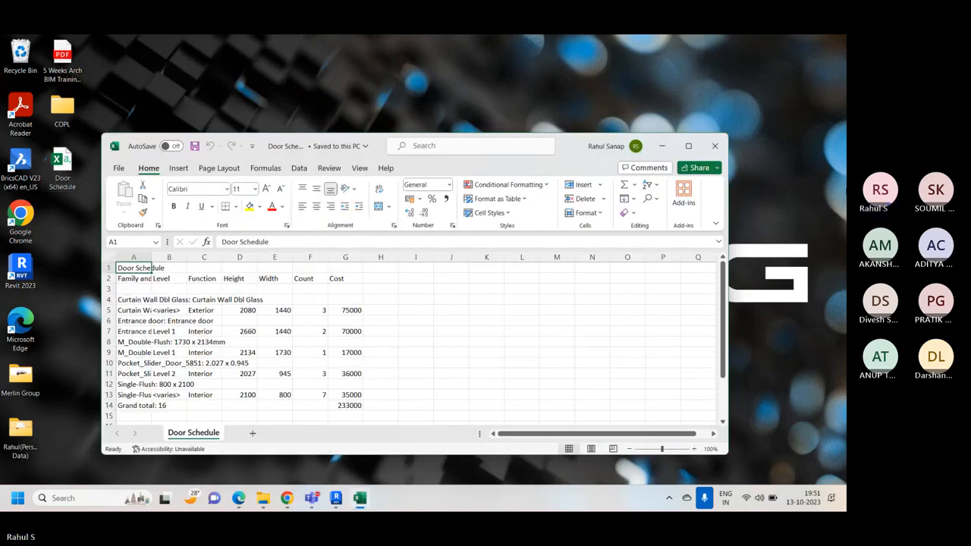
click(681, 151)
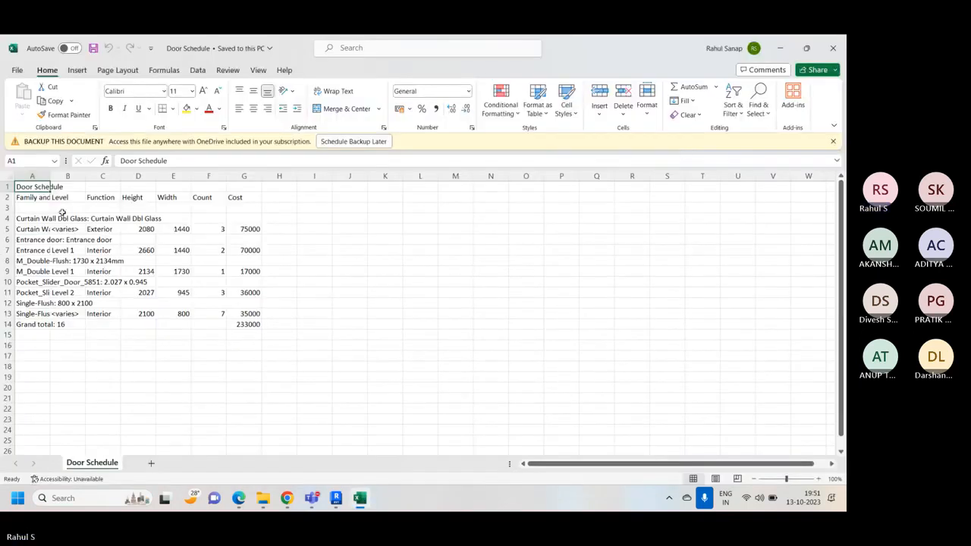
Autofit column A, and try resizing all of the sheet's columns to one uniform width
double_click(50, 176)
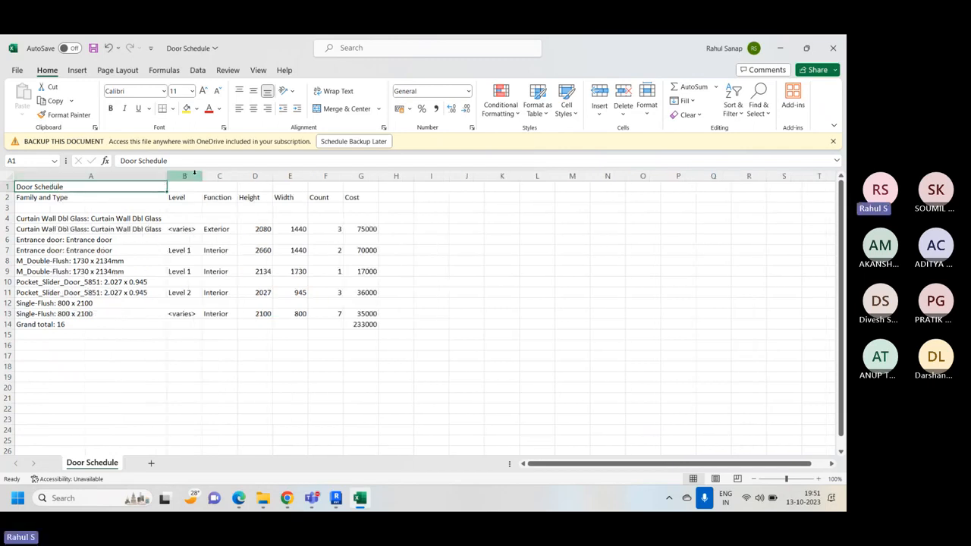
click(13, 179)
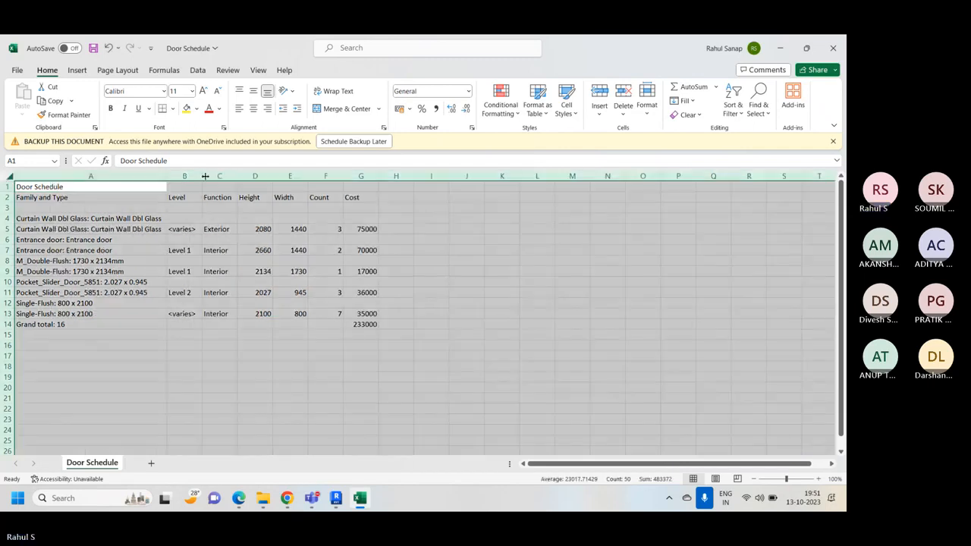
drag(202, 175, 202, 175)
click(345, 302)
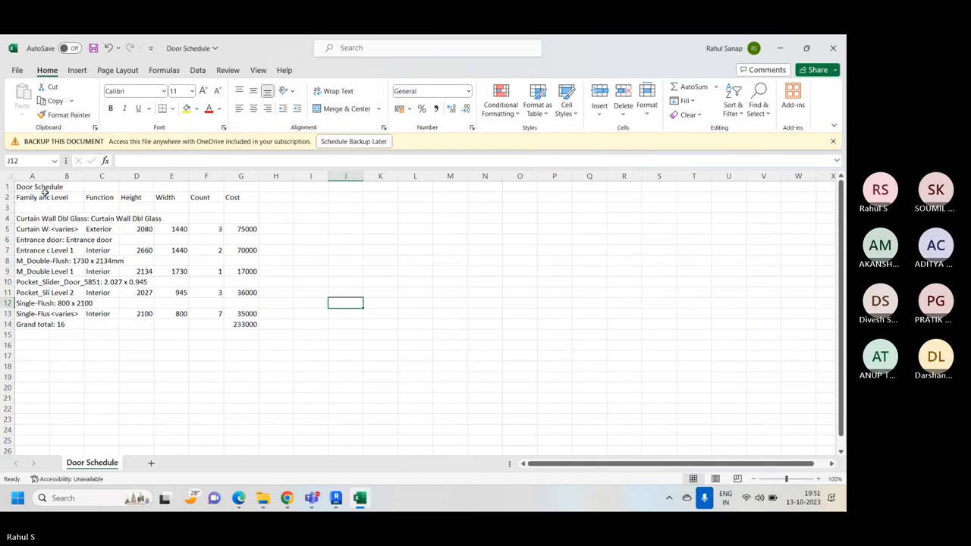
Autofit the widths of columns A through G to their contents
double_click(84, 176)
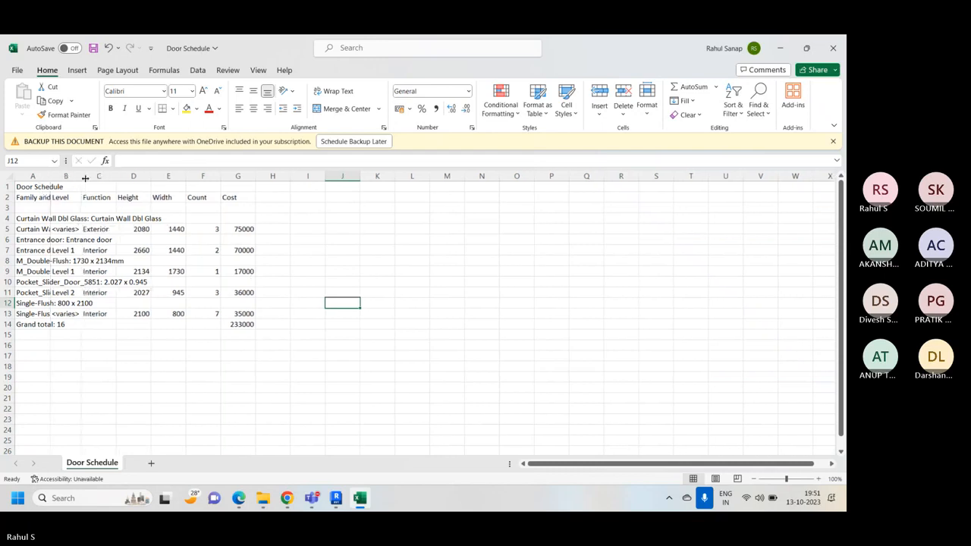
double_click(115, 176)
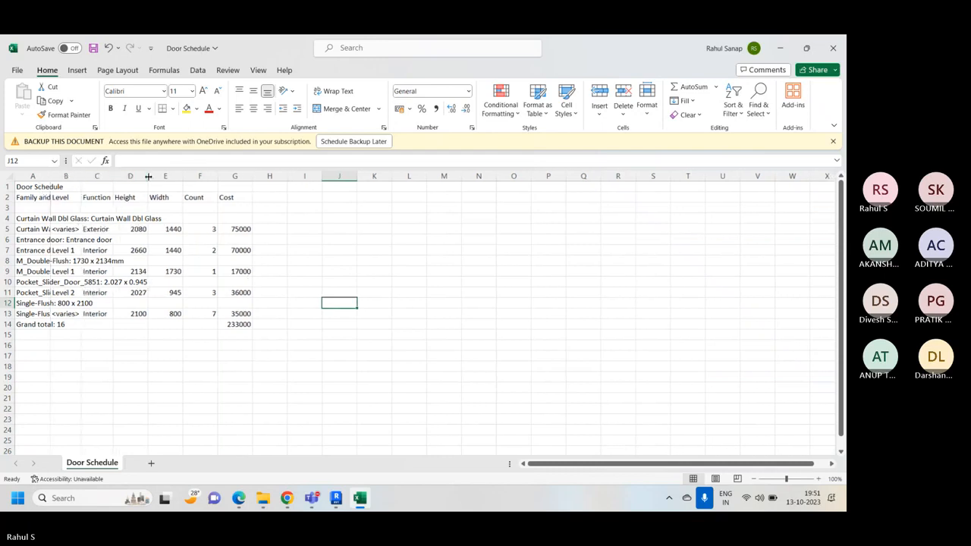
double_click(147, 176)
double_click(207, 176)
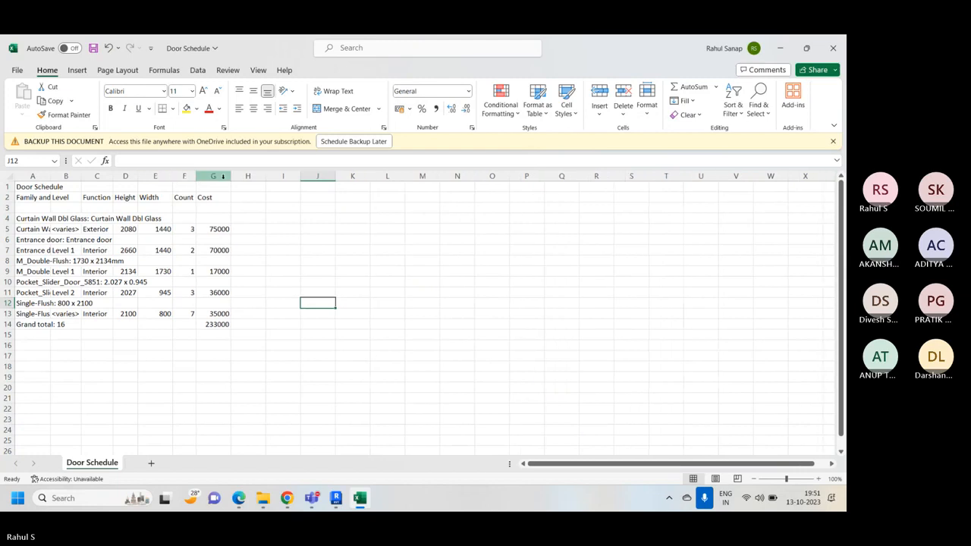
double_click(230, 176)
double_click(172, 176)
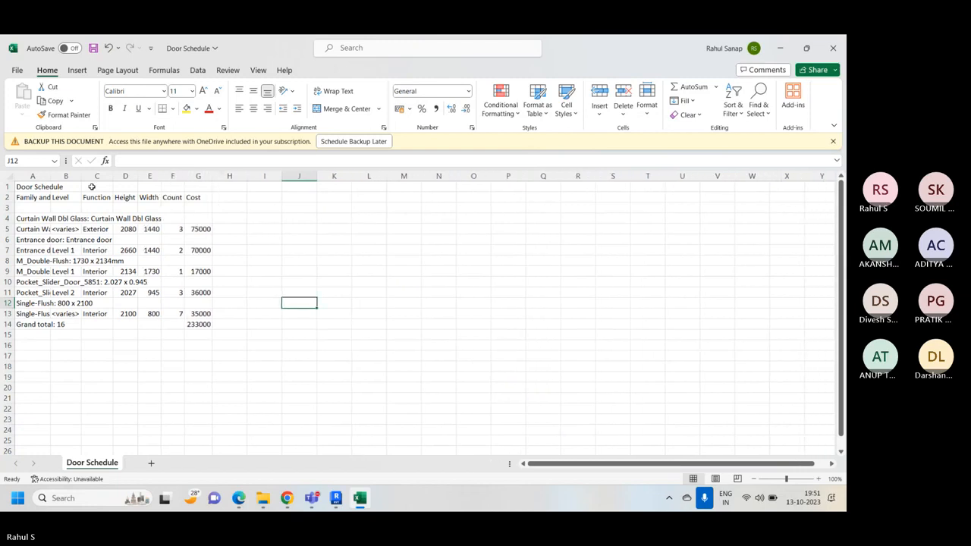
click(46, 177)
double_click(50, 176)
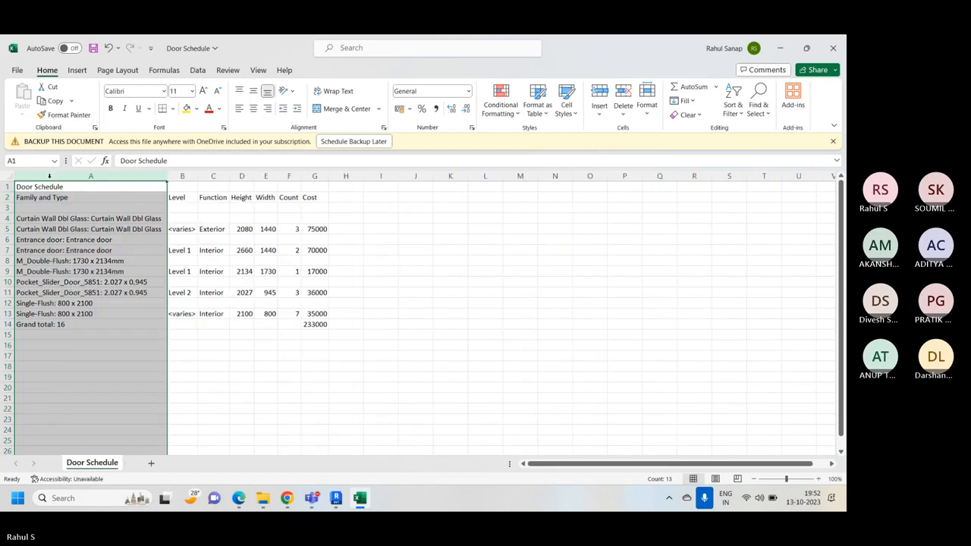
click(345, 371)
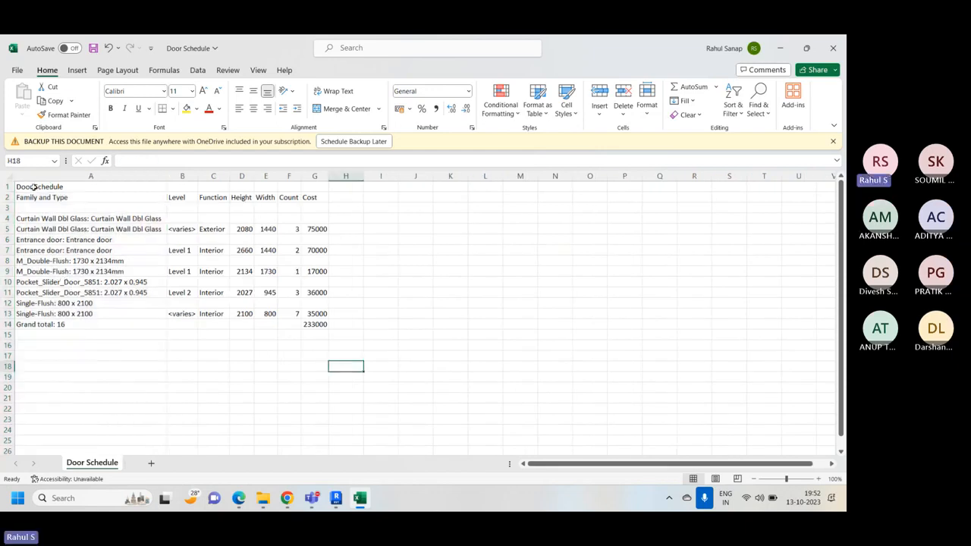
Apply all borders to the schedule cells A1 through G13
drag(34, 187, 315, 315)
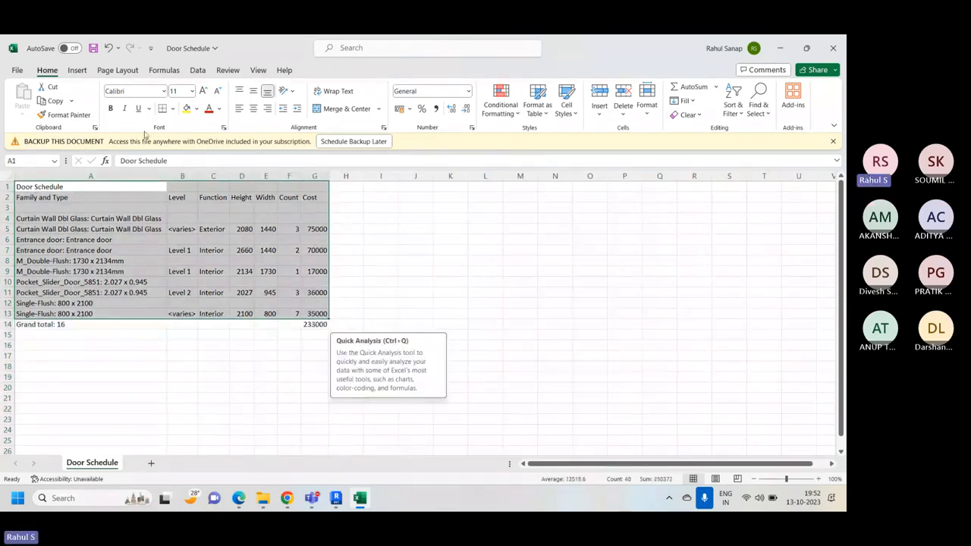
click(172, 109)
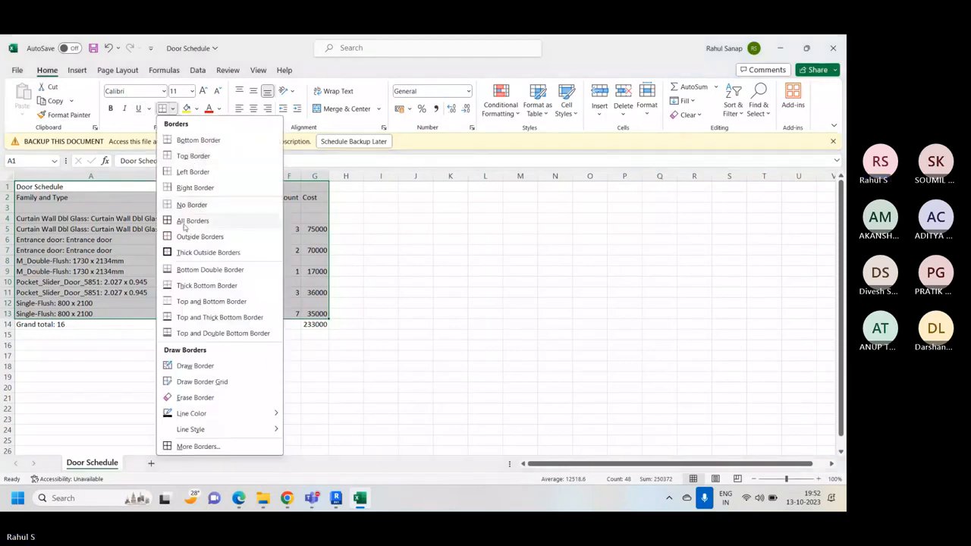
click(186, 221)
click(476, 311)
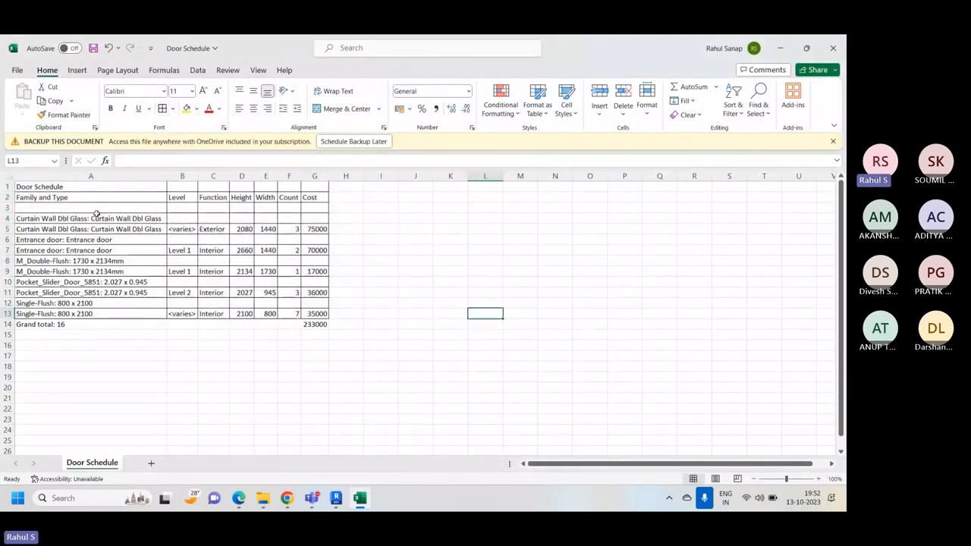
Merge and center the Door Schedule title across A1 to G1 and fill it yellow
drag(30, 187, 314, 187)
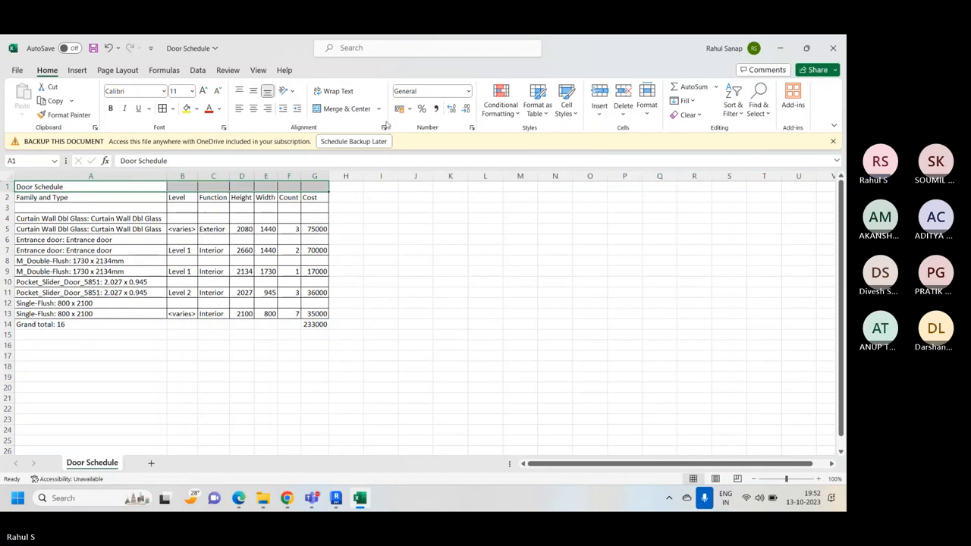
click(343, 109)
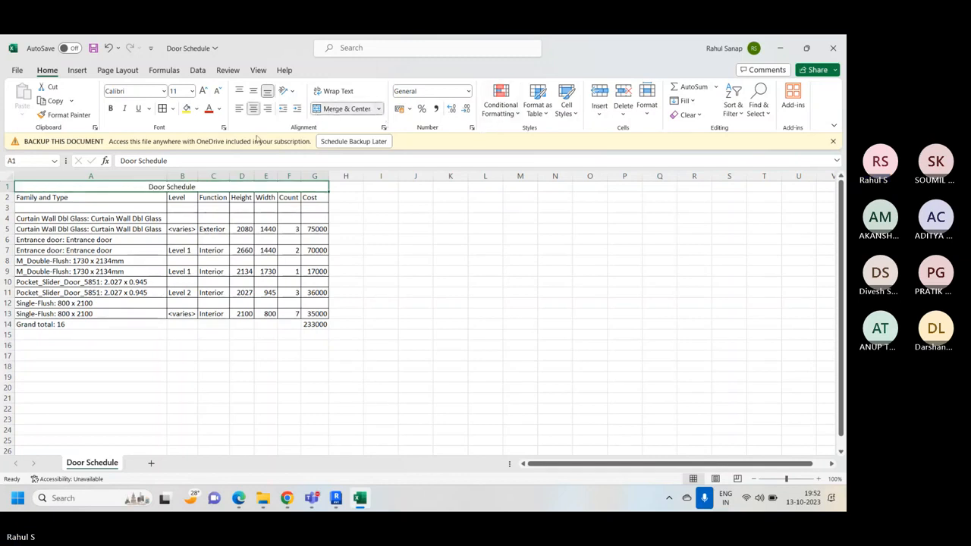
click(186, 108)
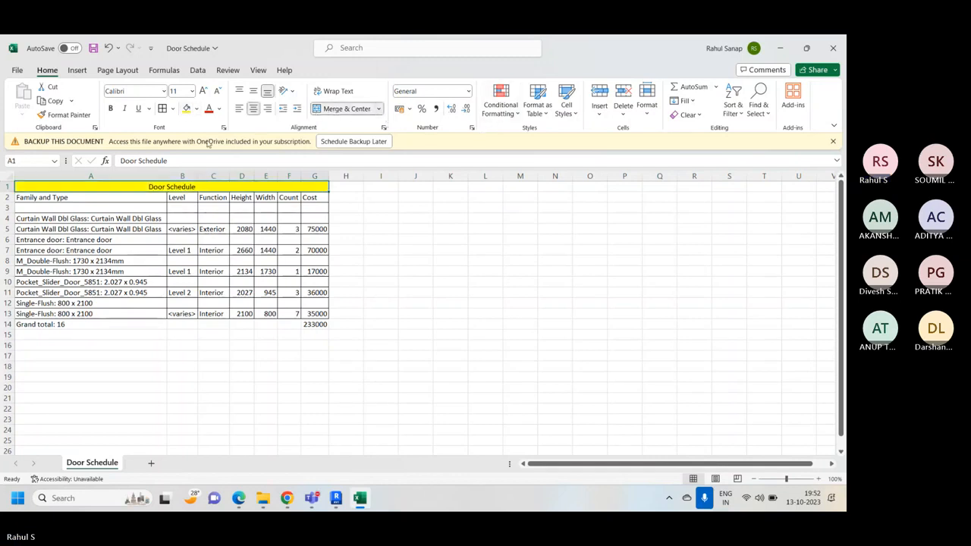
click(451, 271)
Make the column headings in row 2, from Family and Type to Cost, bold and horizontally centered
drag(65, 199, 314, 198)
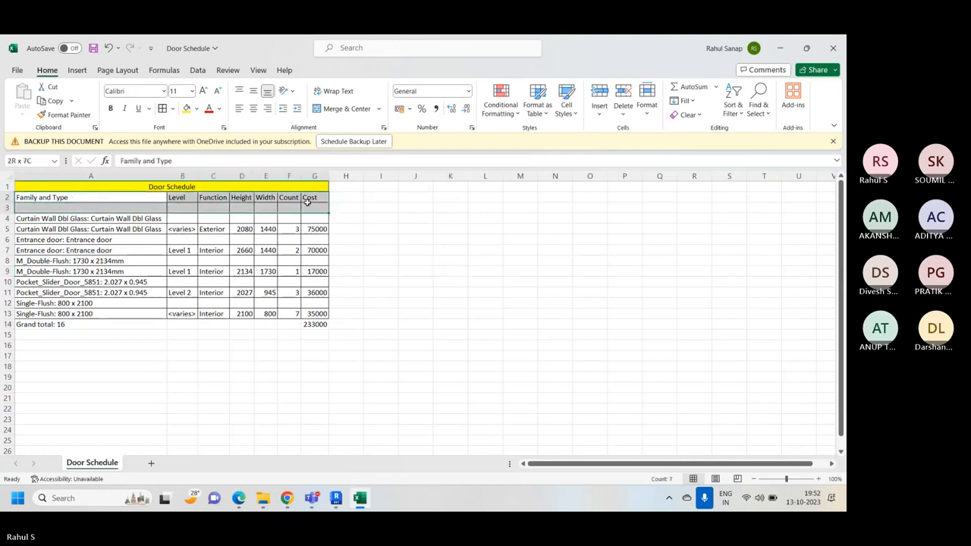
click(110, 109)
click(255, 111)
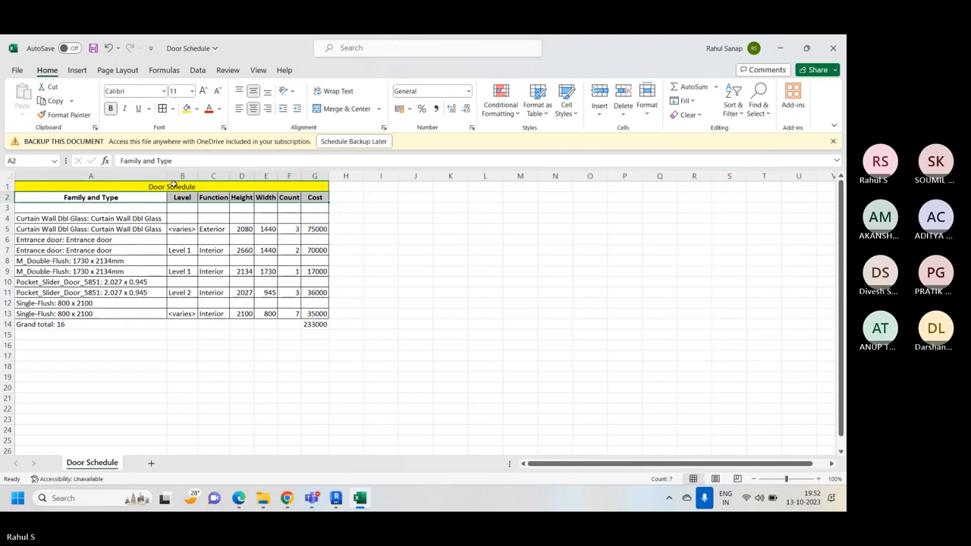
Make the merged Door Schedule title bold, middle-align it vertically and keep it centered horizontally
key(Up)
click(110, 109)
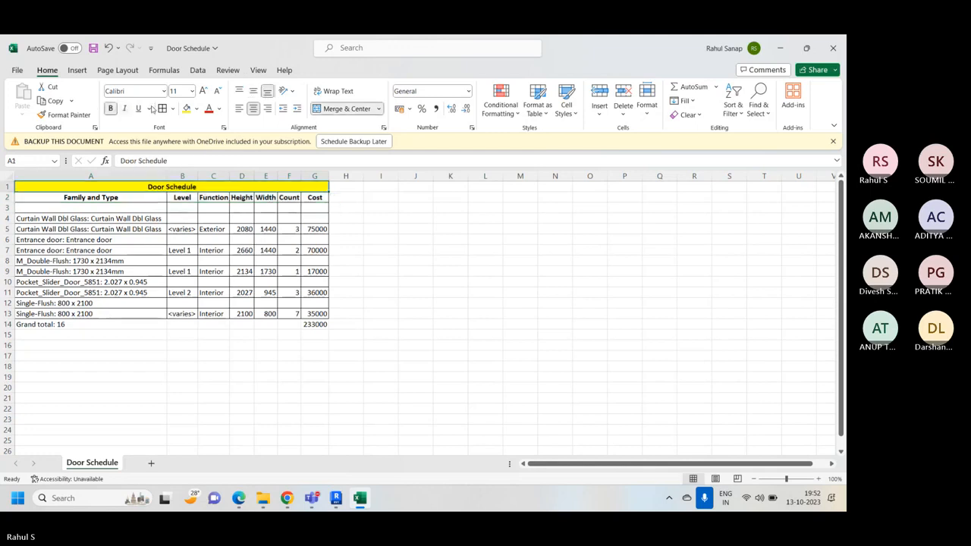
click(253, 91)
click(253, 108)
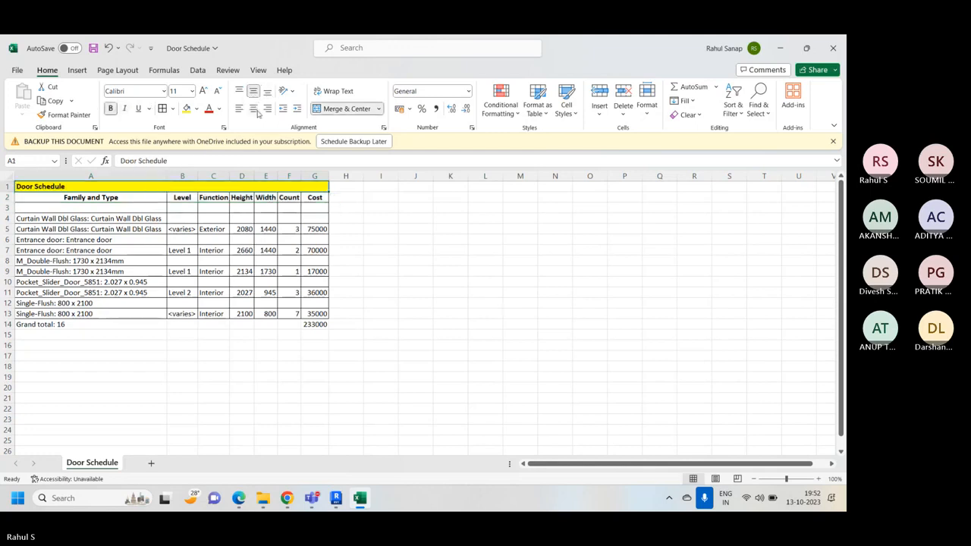
click(254, 108)
click(483, 291)
Make the Grand total row, A14 through G14, bold
drag(47, 326, 314, 325)
click(110, 109)
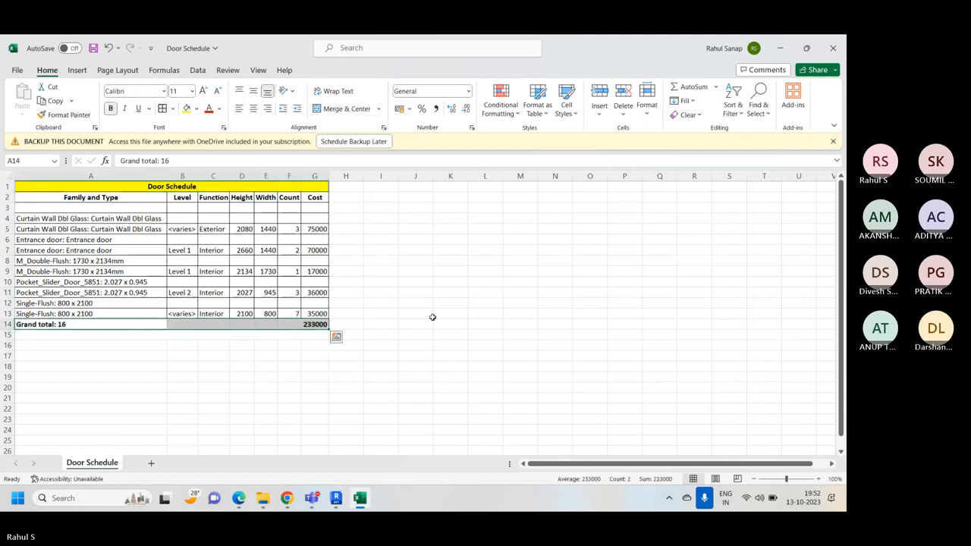
click(484, 314)
click(463, 357)
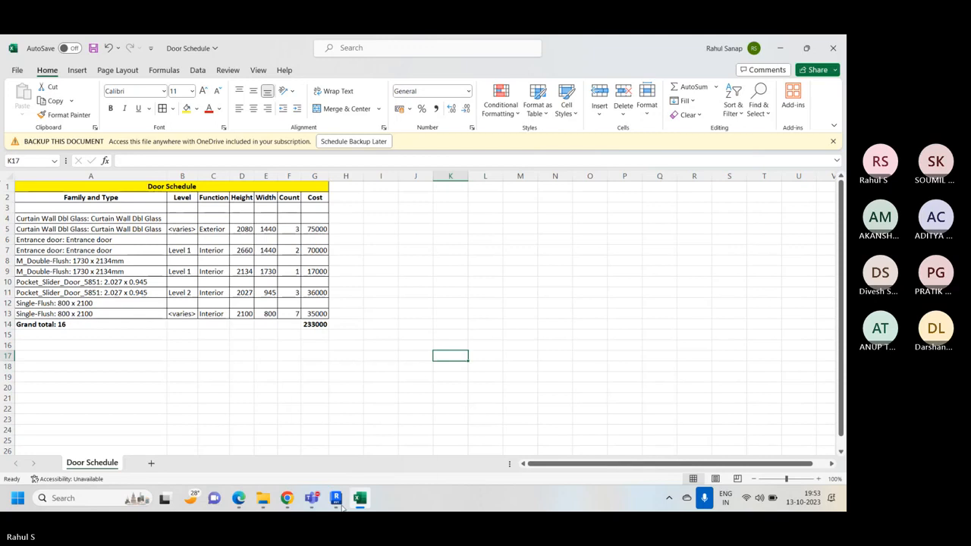
Switch to the training curriculum PDF in Edge to review the Schedule and Tags chapter, and check the Teams meeting window before minimizing it
click(239, 499)
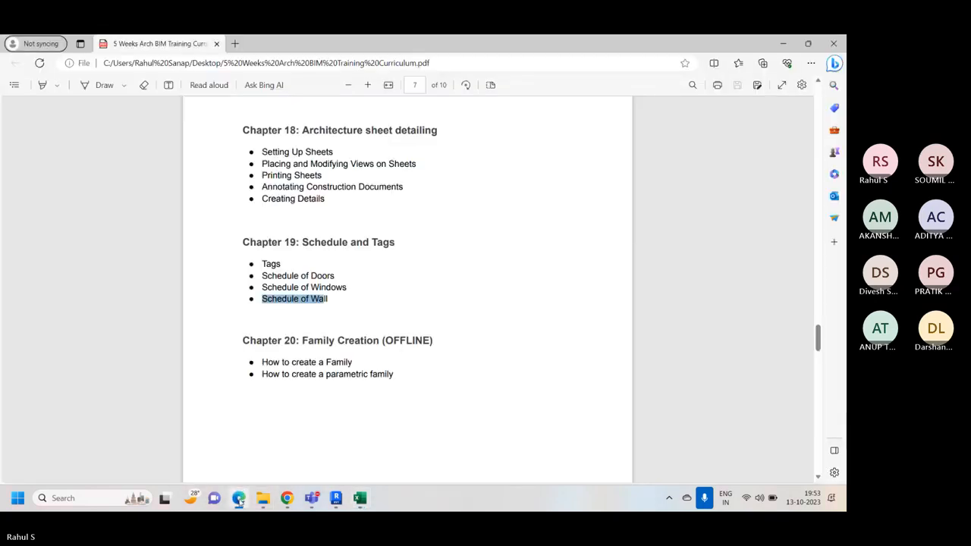
click(357, 304)
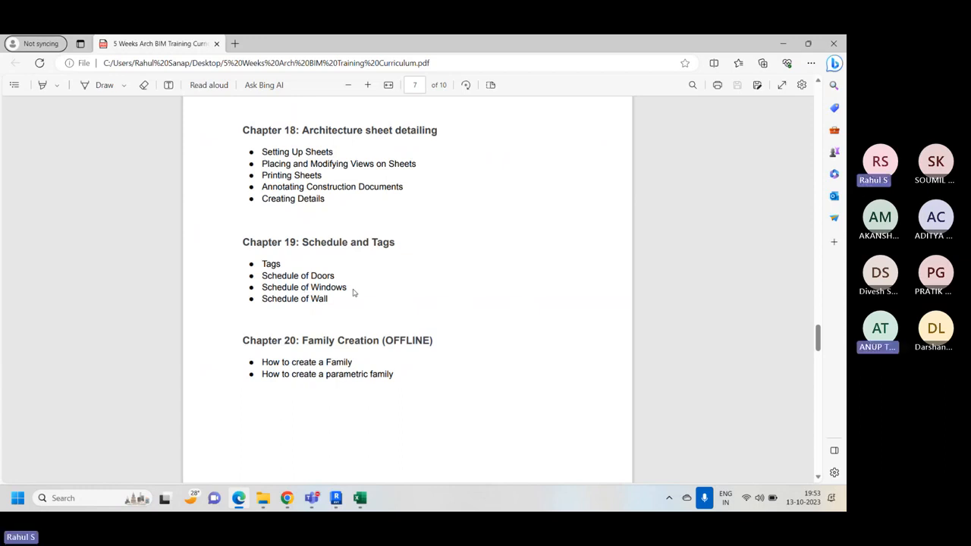
mouse_move(312, 499)
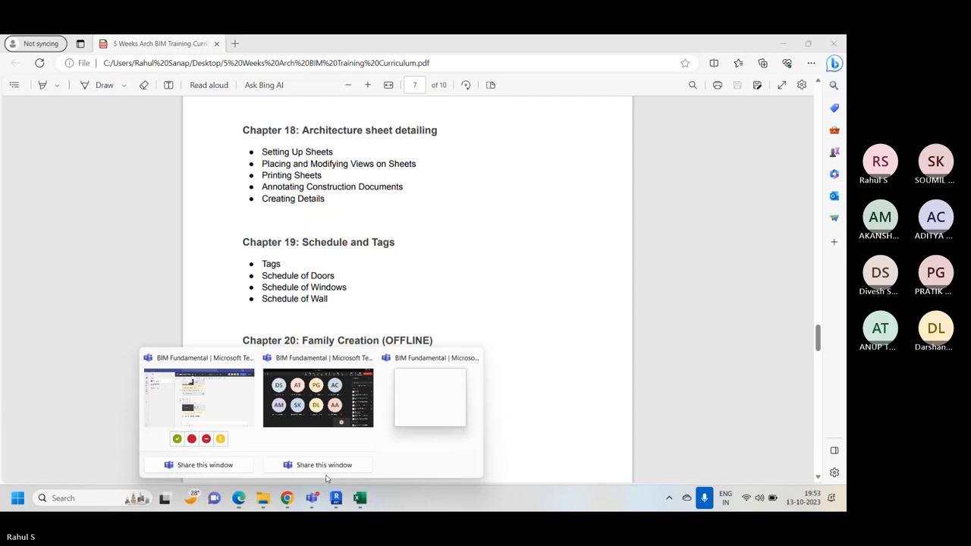
click(325, 413)
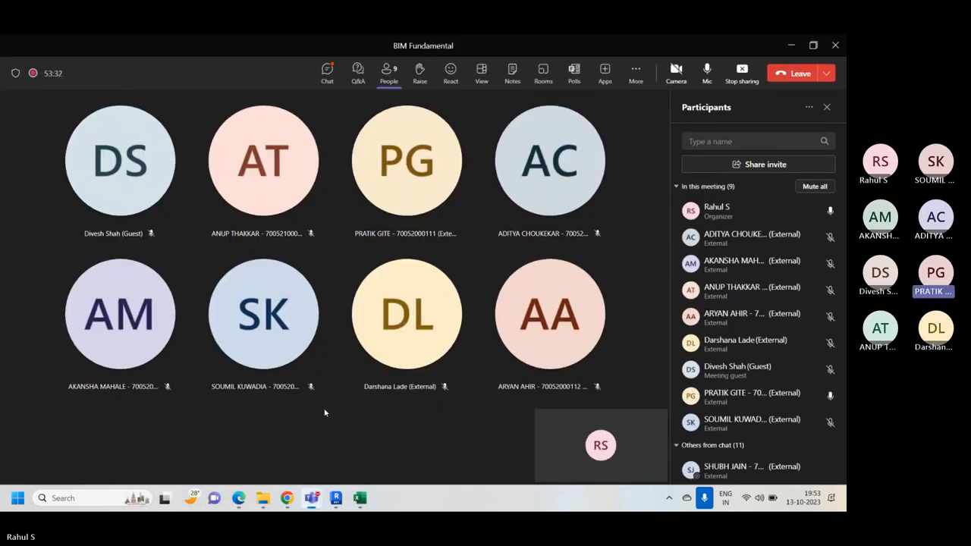
mouse_move(564, 298)
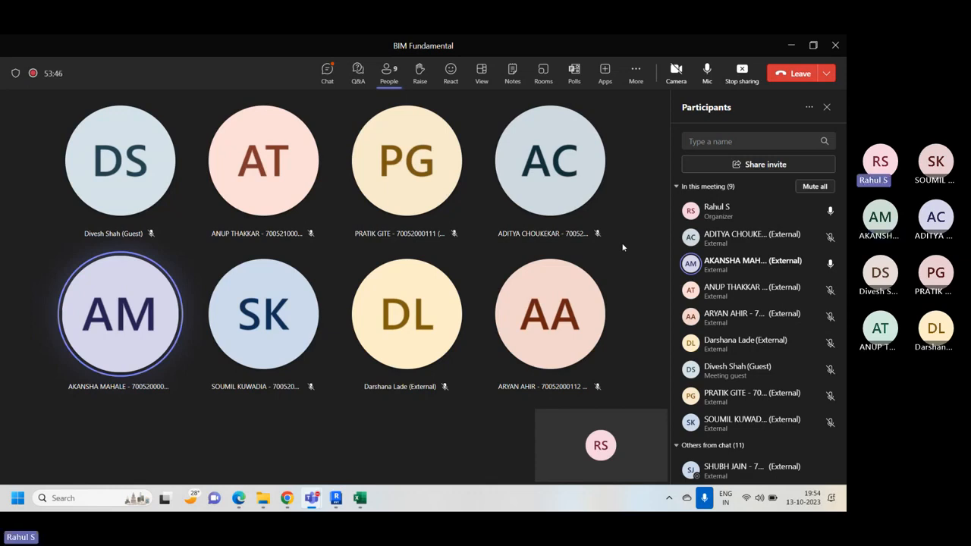
click(791, 46)
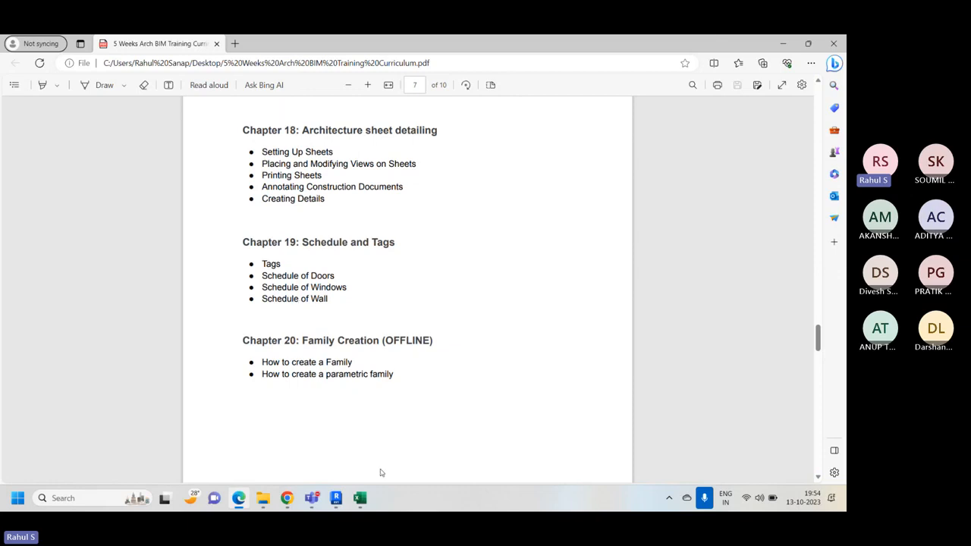
Switch to Revit, close the Longitudinal Section view, and review the door schedule's fields without changing them
mouse_move(263, 498)
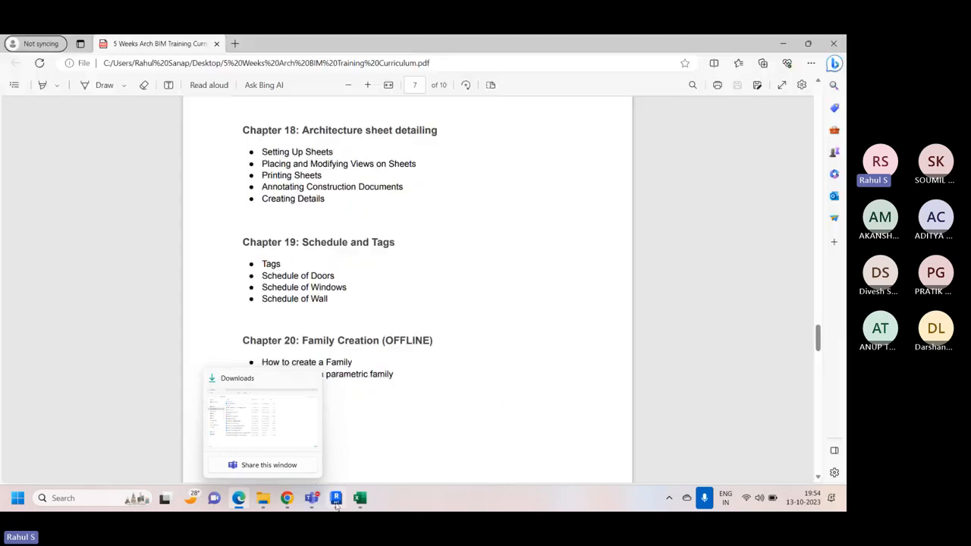
click(336, 499)
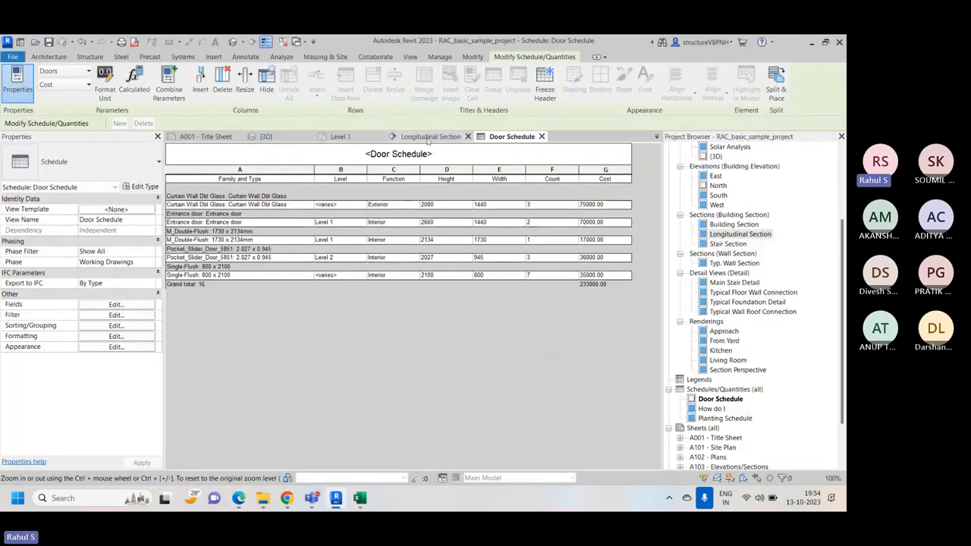
click(431, 136)
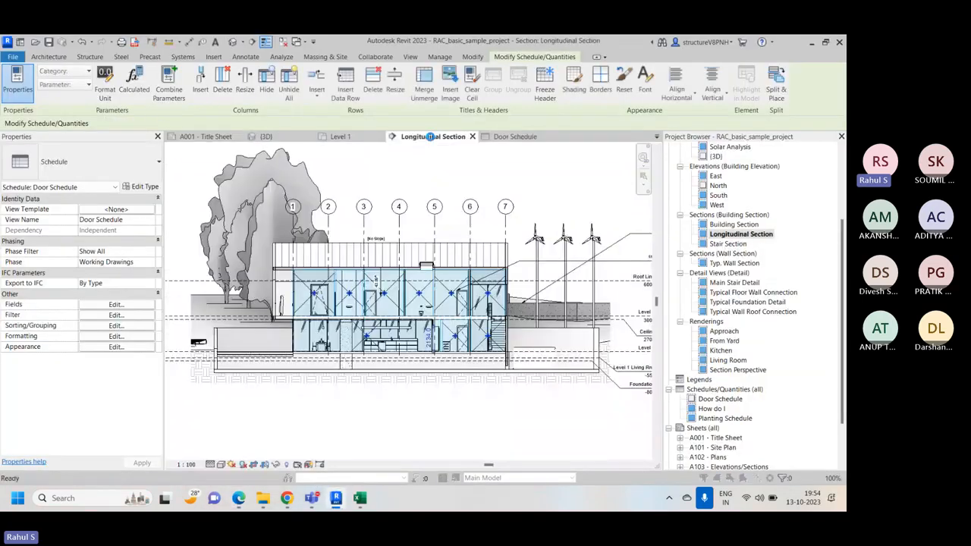
click(512, 169)
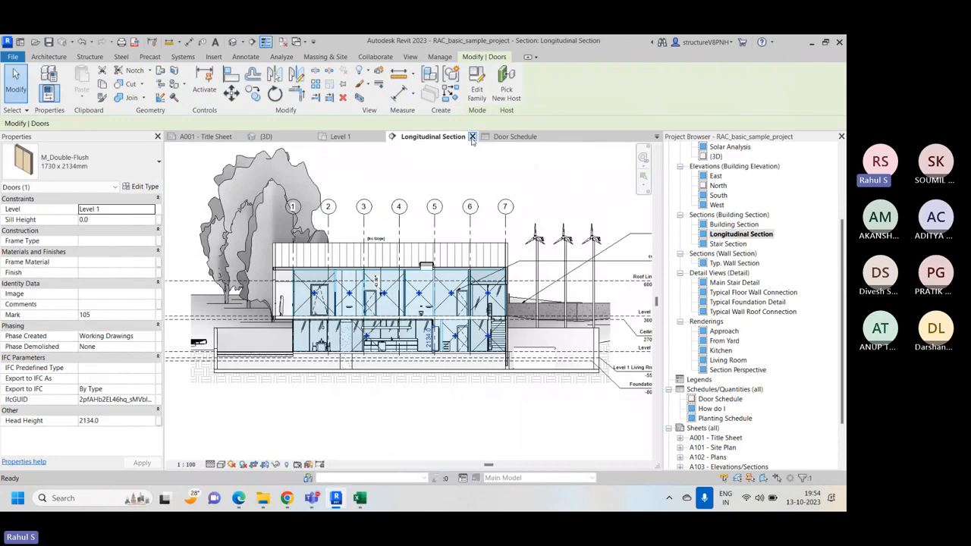
click(472, 137)
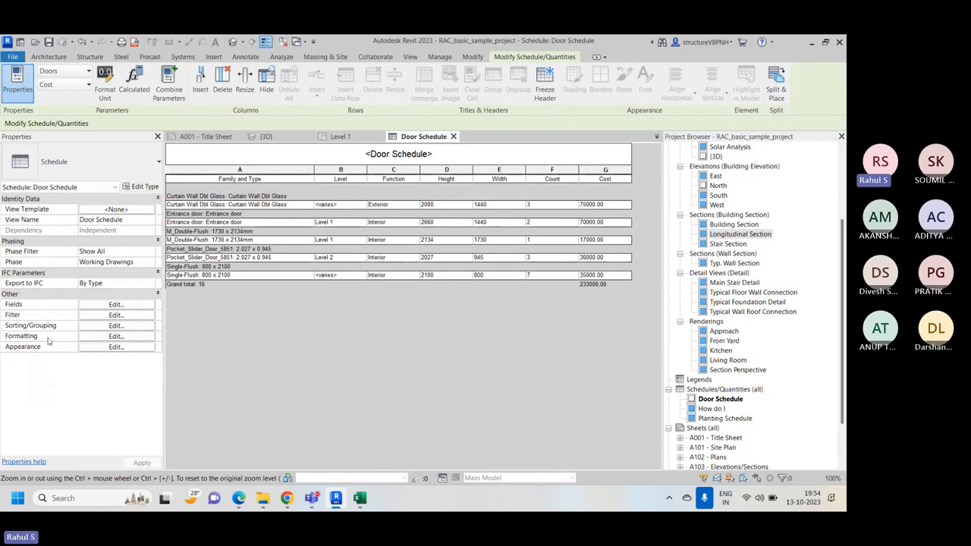
click(133, 305)
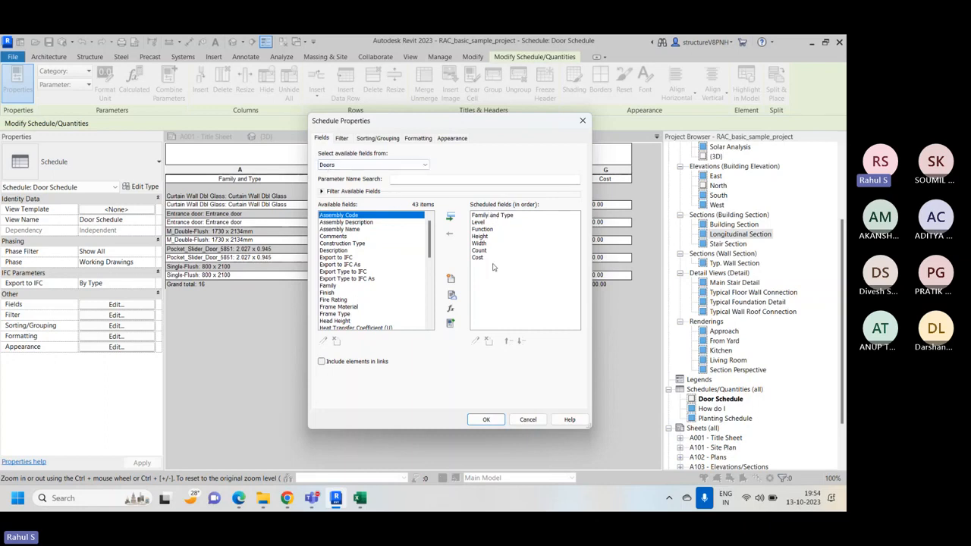
click(583, 122)
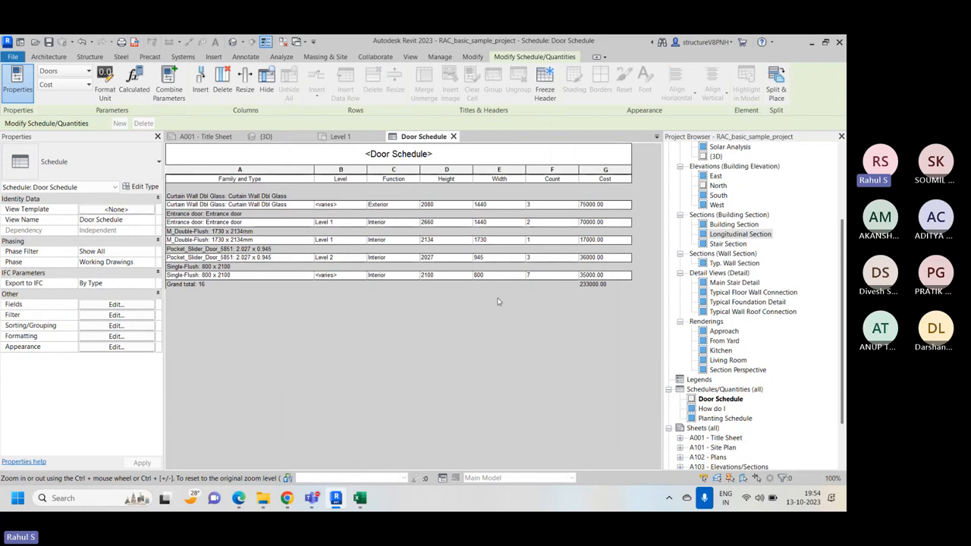
From the Level 1 floor plan, create a new Schedule/Quantities schedule for the Walls category with the phase Working Drawings
click(345, 137)
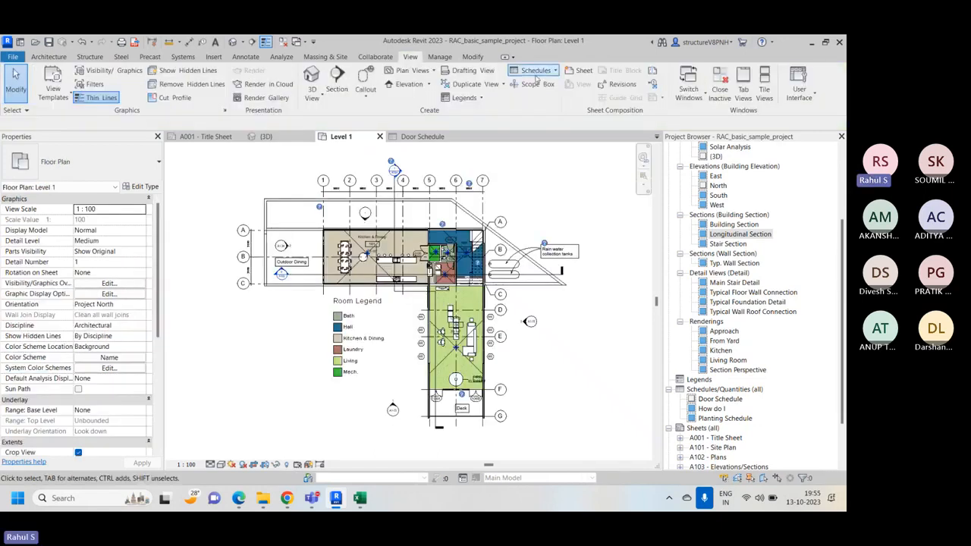
click(536, 76)
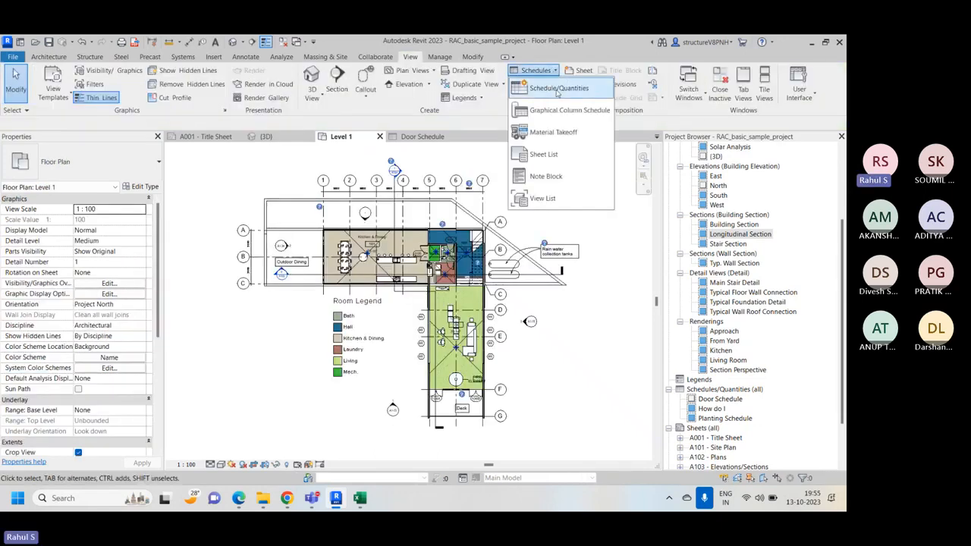
click(540, 86)
click(349, 254)
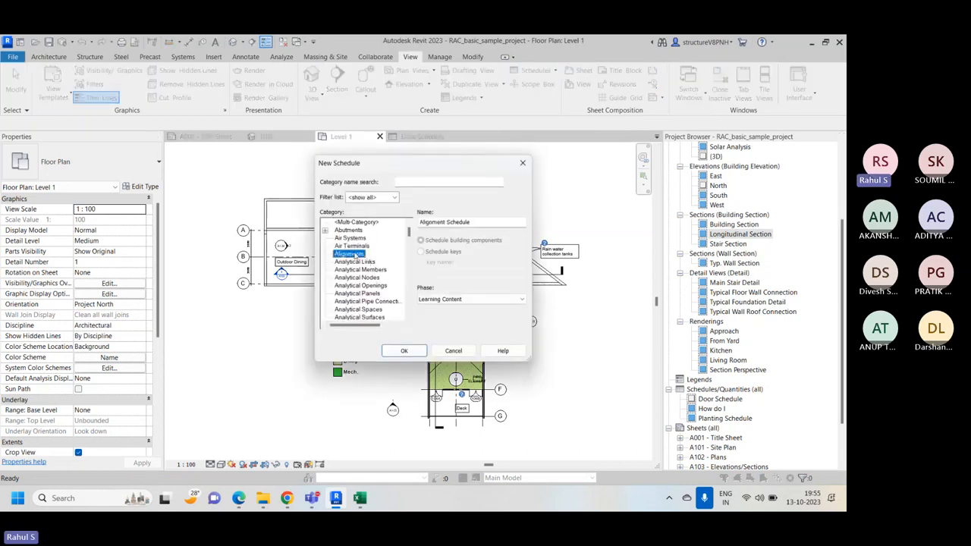
key(w)
scroll(356, 256, down, 1)
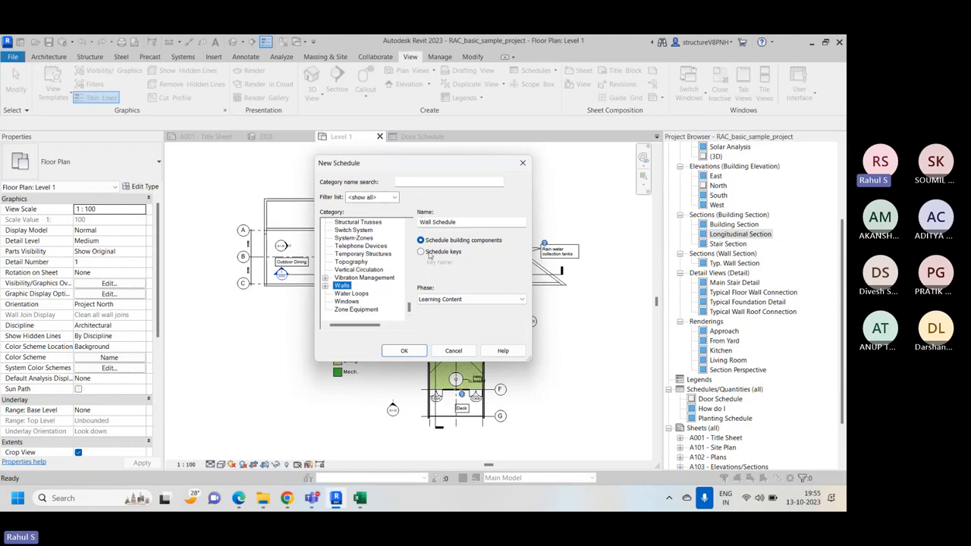
click(468, 299)
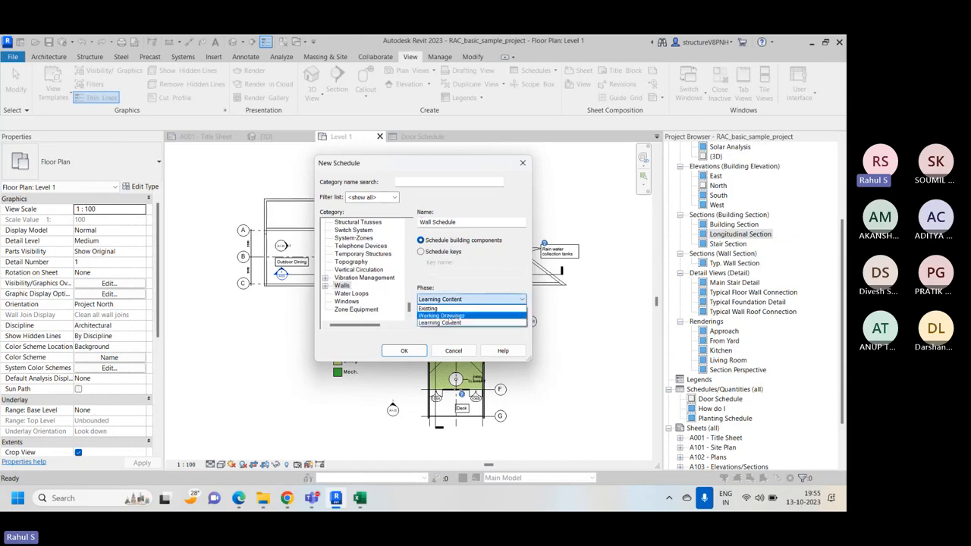
click(455, 313)
click(402, 352)
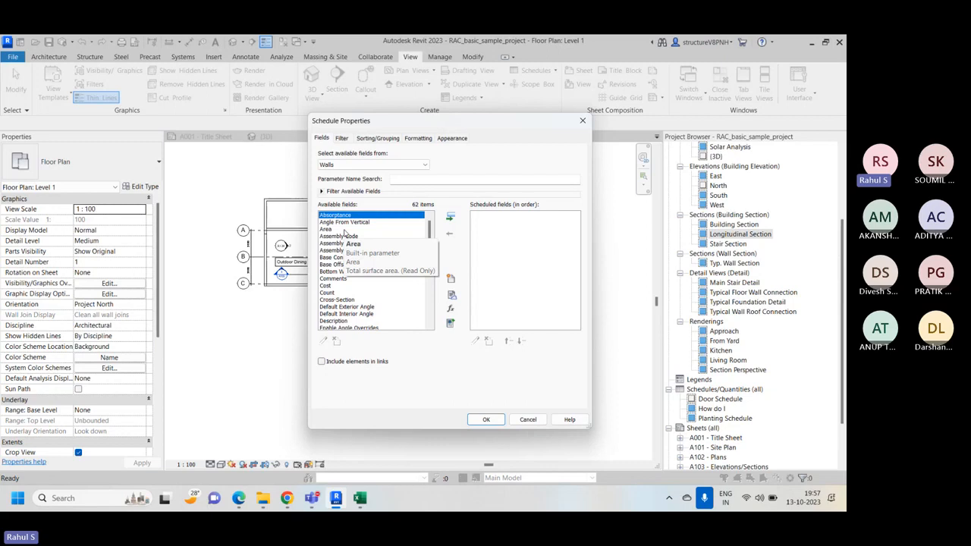
Add the Family and Type field to the wall schedule's scheduled fields
click(339, 264)
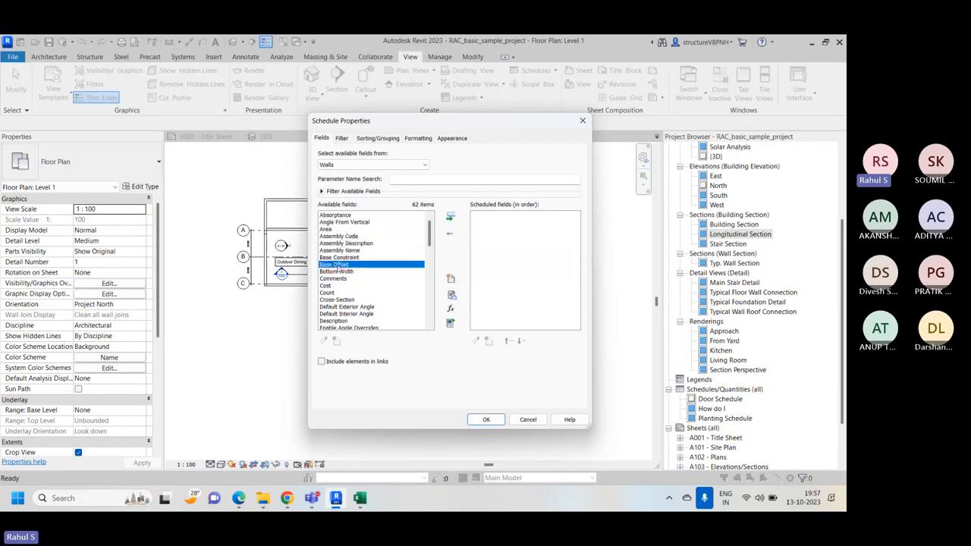
scroll(338, 267, down, 1)
scroll(341, 273, down, 3)
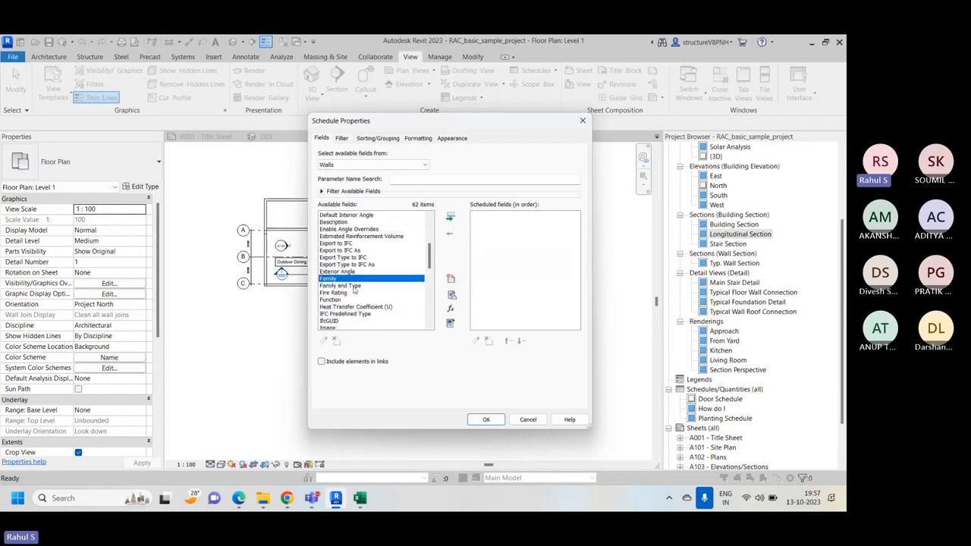
click(353, 286)
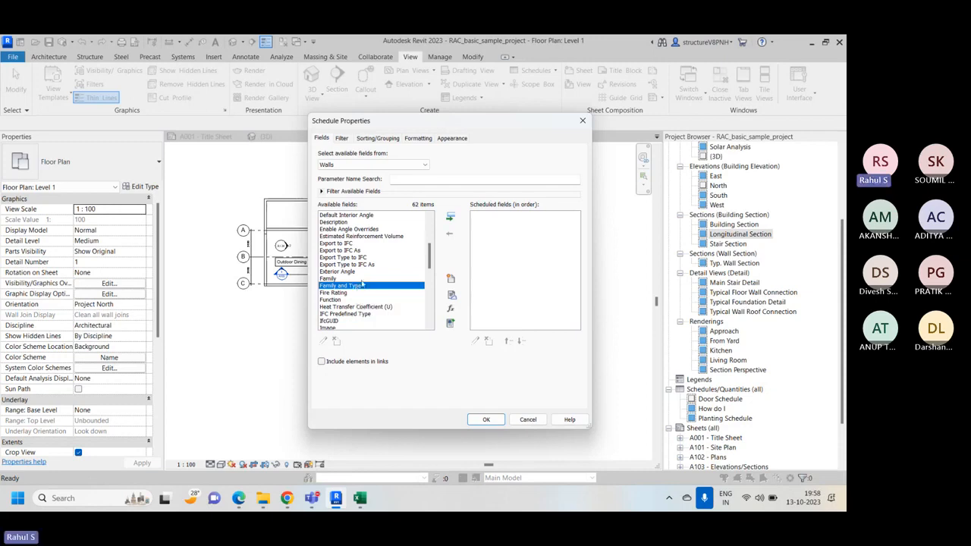
click(449, 219)
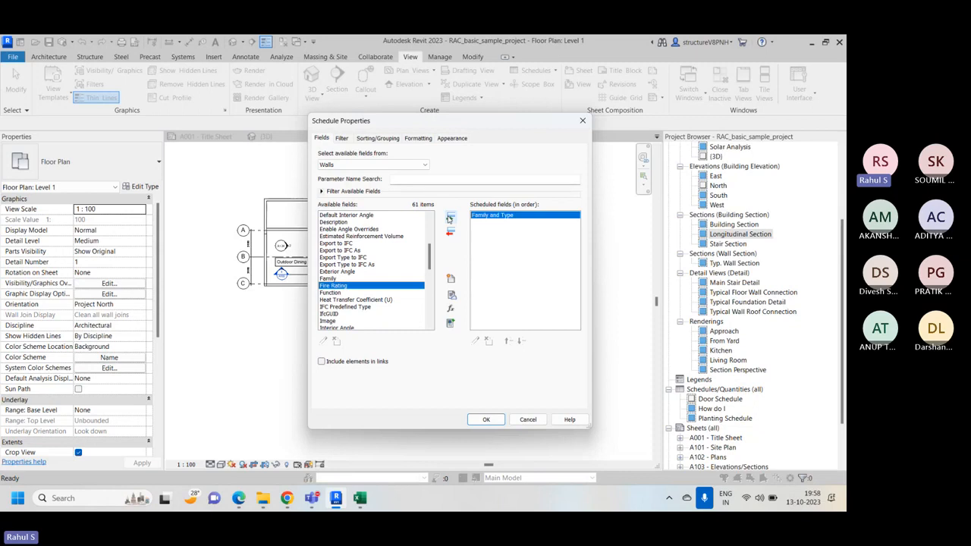
Look through the available wall fields, including Length, Volume and Width, for parameters to include in the schedule
click(358, 258)
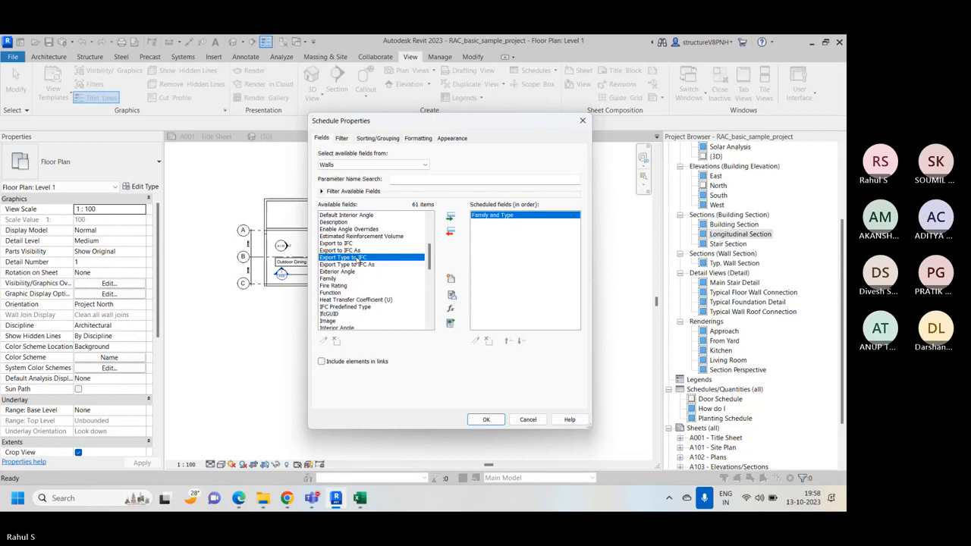
key(l)
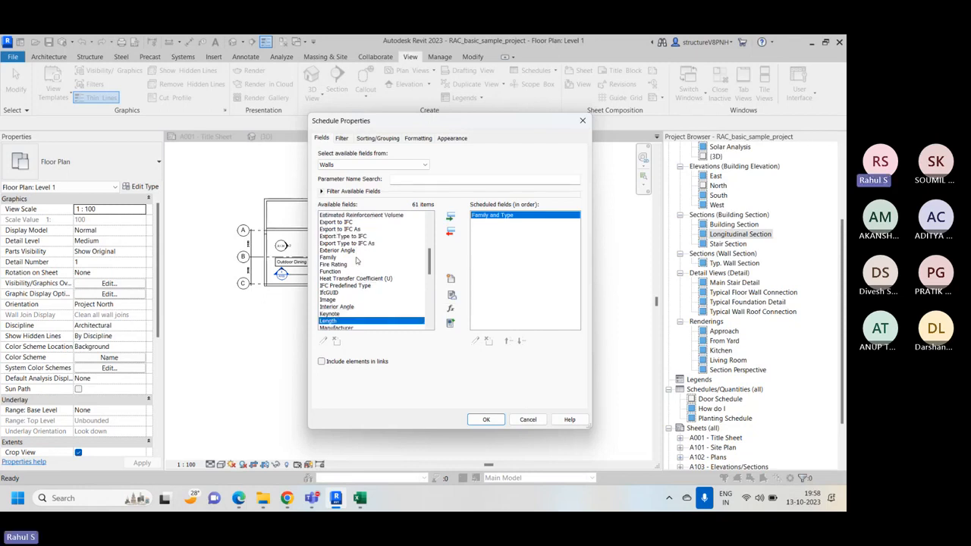
ctrl+click(406, 236)
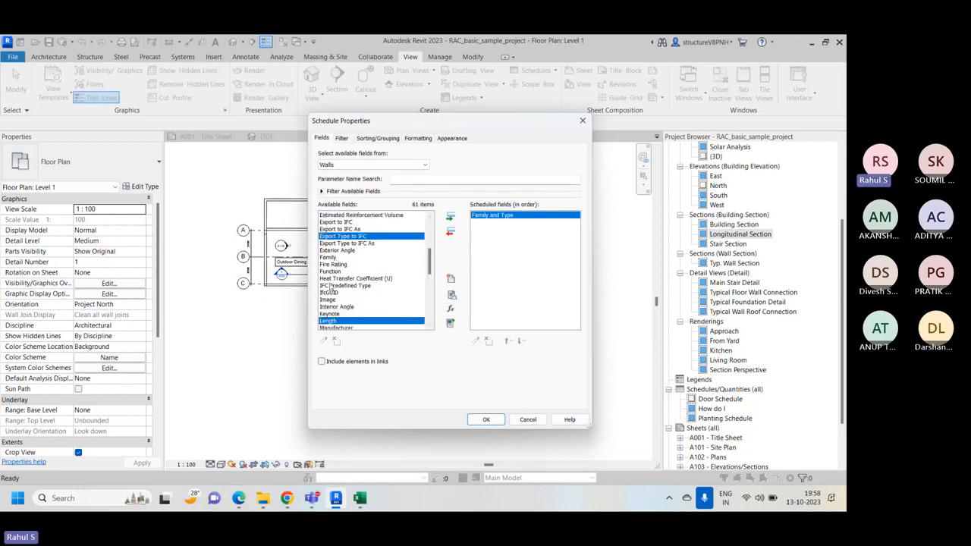
scroll(333, 286, down, 1)
scroll(339, 252, down, 4)
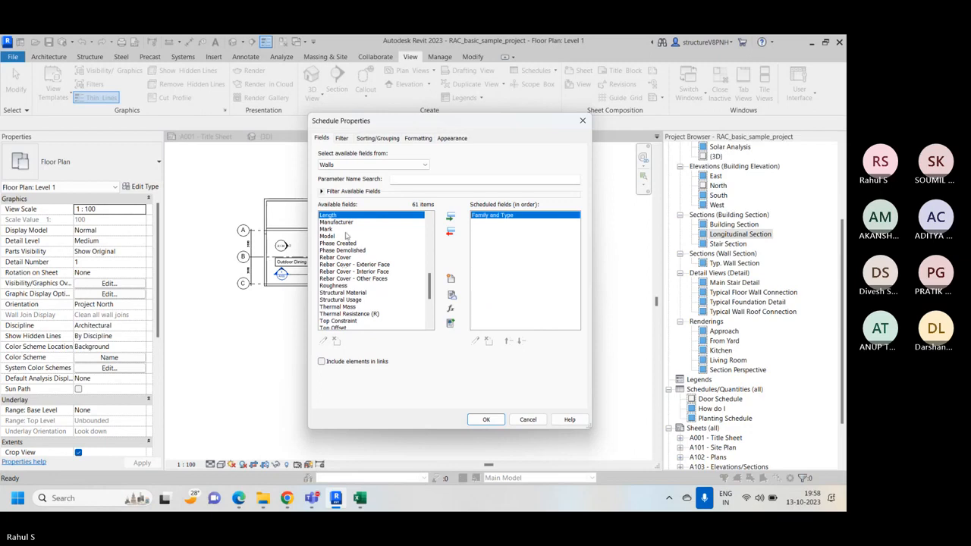
scroll(350, 284, down, 4)
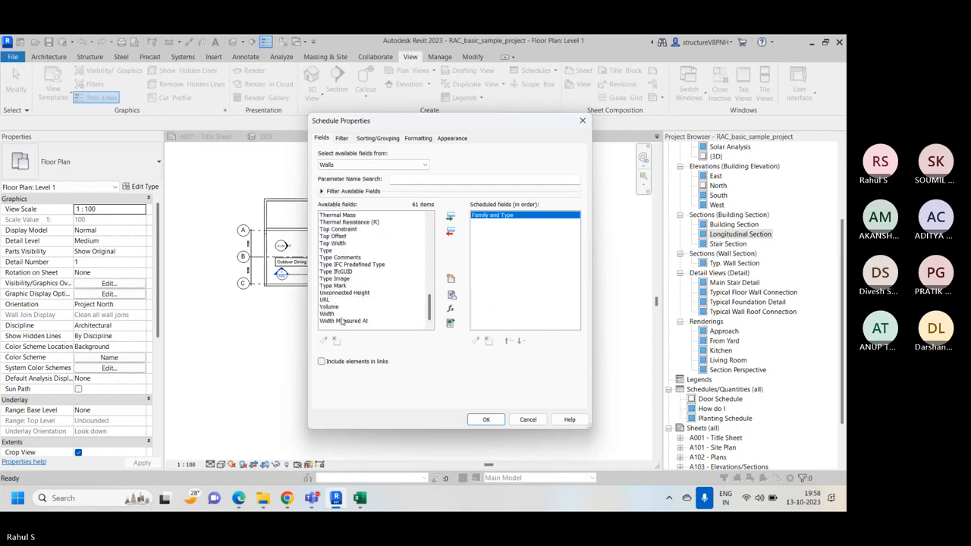
scroll(349, 292, up, 2)
scroll(349, 269, up, 3)
click(345, 249)
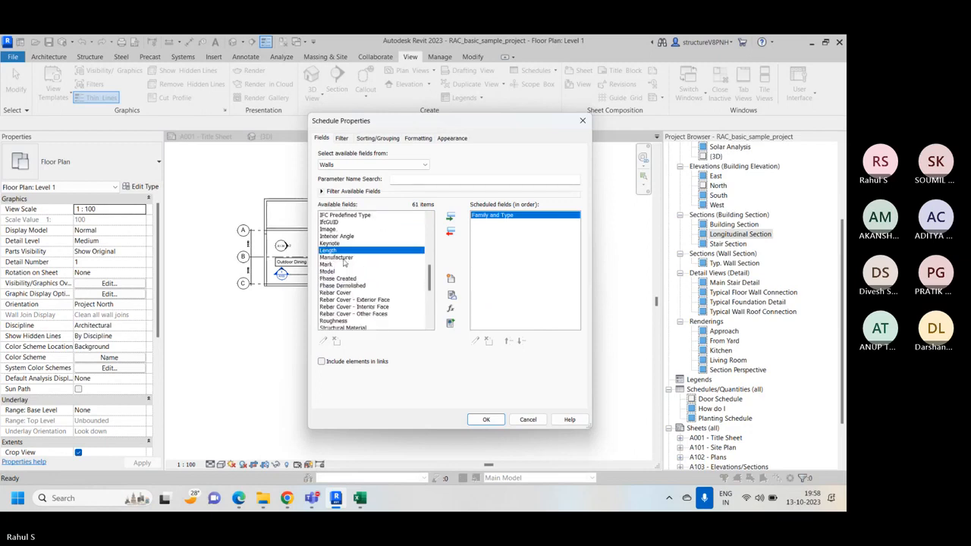
scroll(339, 271, up, 1)
Add the Base Constraint and Top Constraint fields to the wall schedule's scheduled fields
key(b)
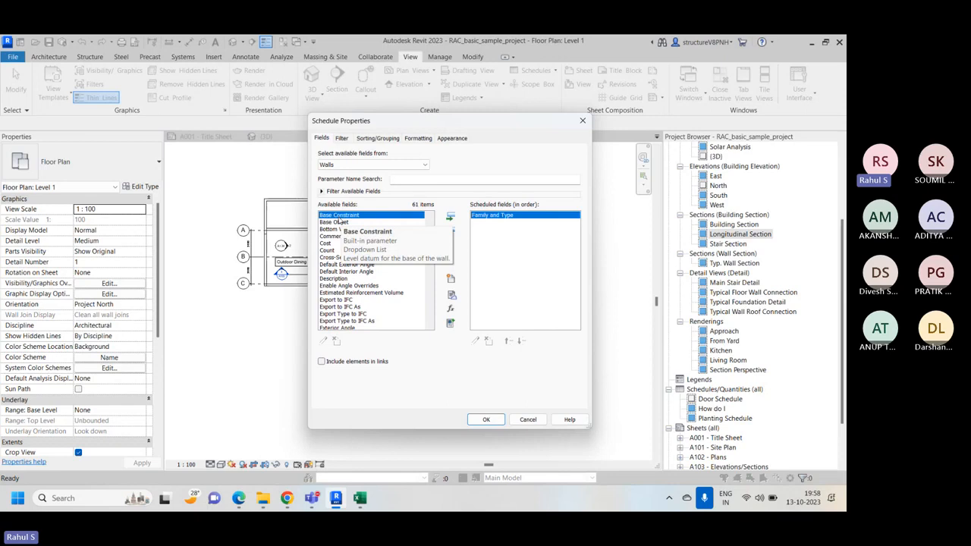
click(450, 217)
click(328, 266)
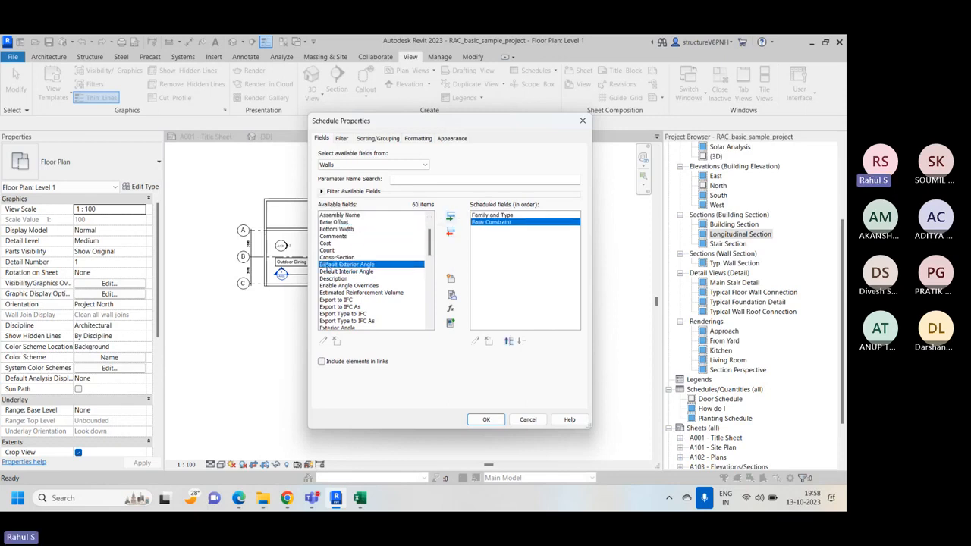
key(t)
scroll(350, 315, down, 1)
scroll(349, 317, down, 2)
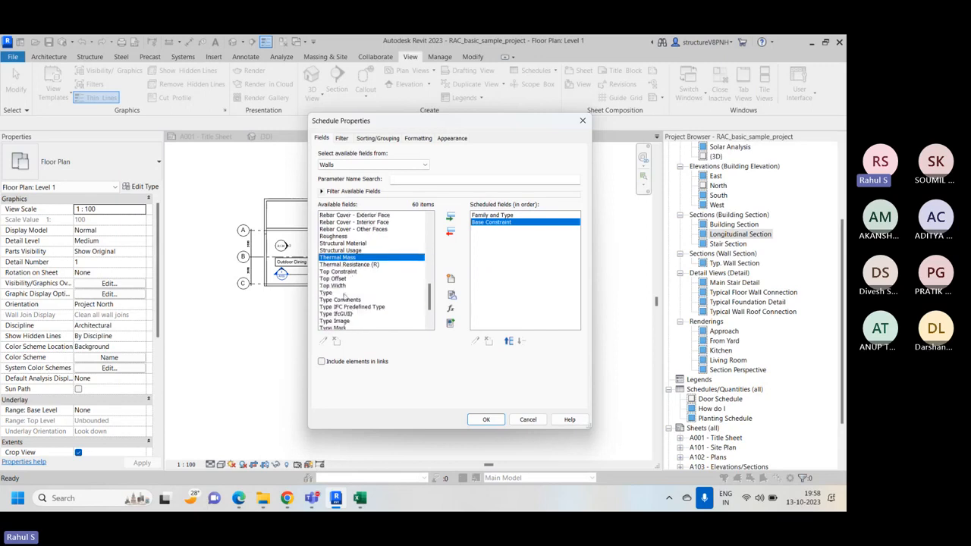
click(339, 272)
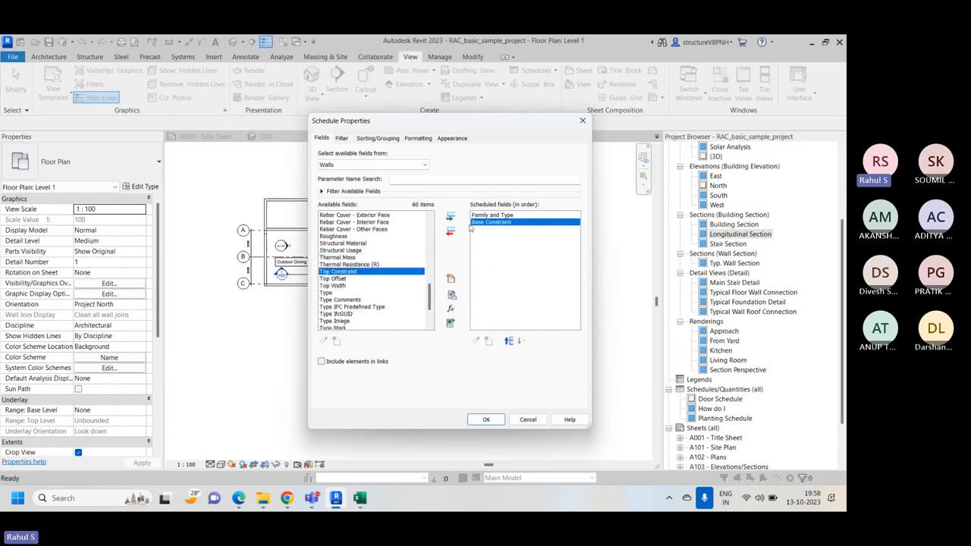
click(452, 218)
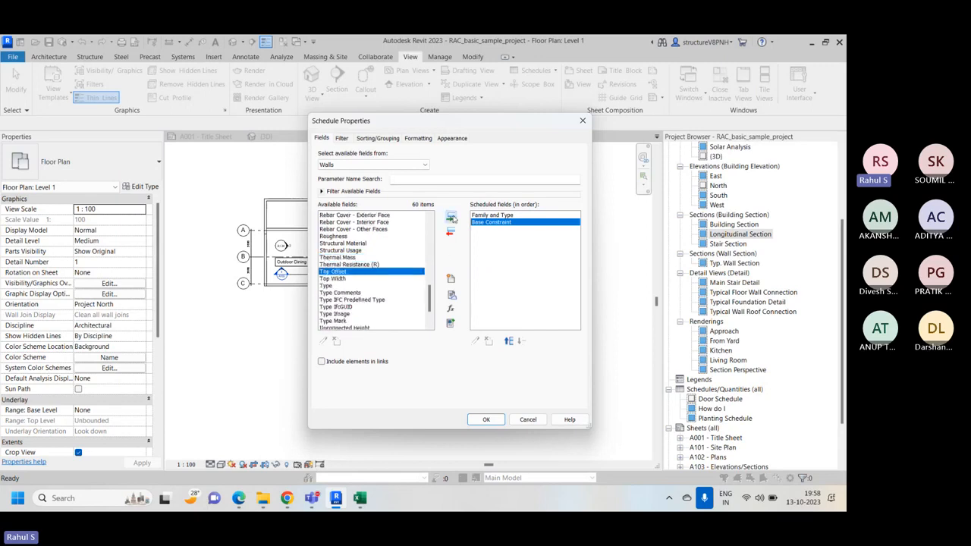
Add the Length and Volume fields after Top Constraint and create the wall schedule
click(332, 244)
key(l)
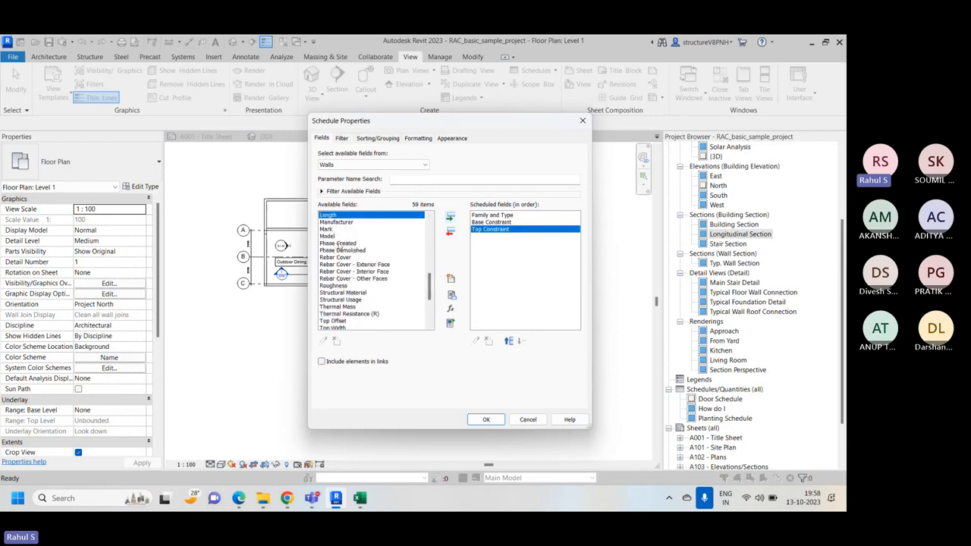
click(451, 218)
click(343, 258)
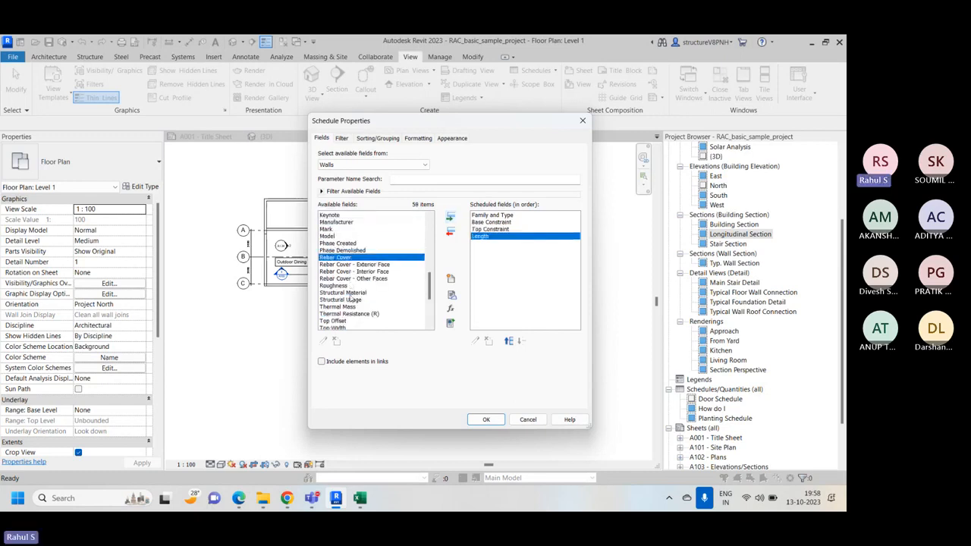
scroll(348, 284, down, 2)
scroll(346, 291, down, 2)
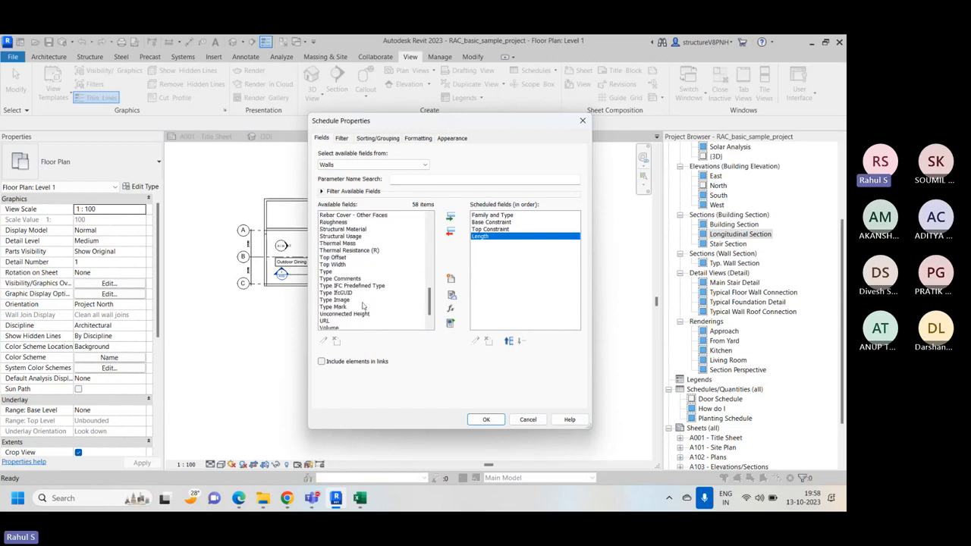
scroll(355, 289, down, 2)
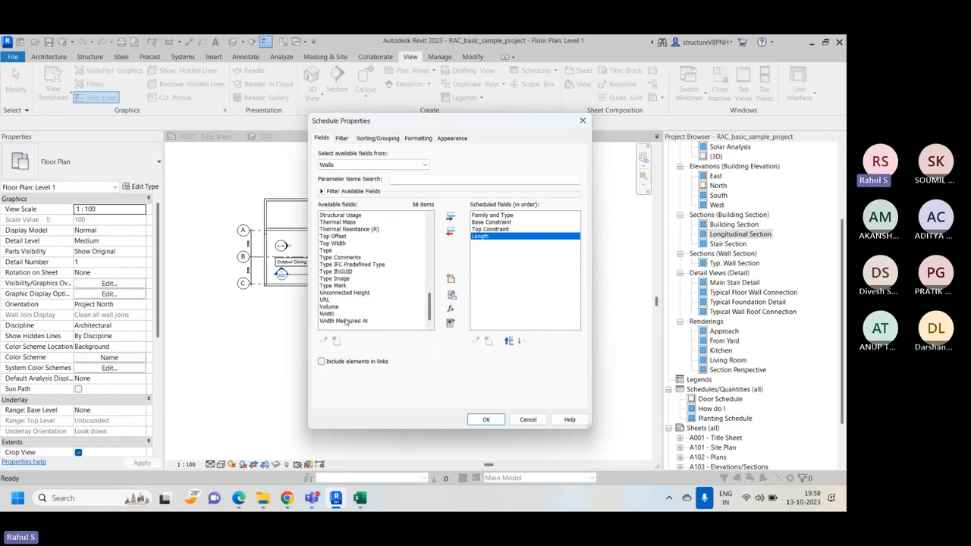
click(331, 307)
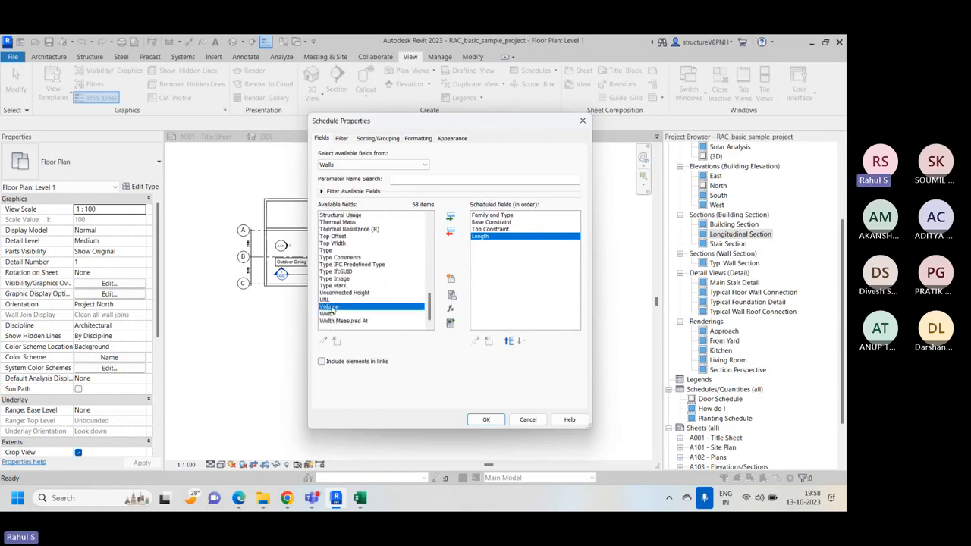
click(450, 217)
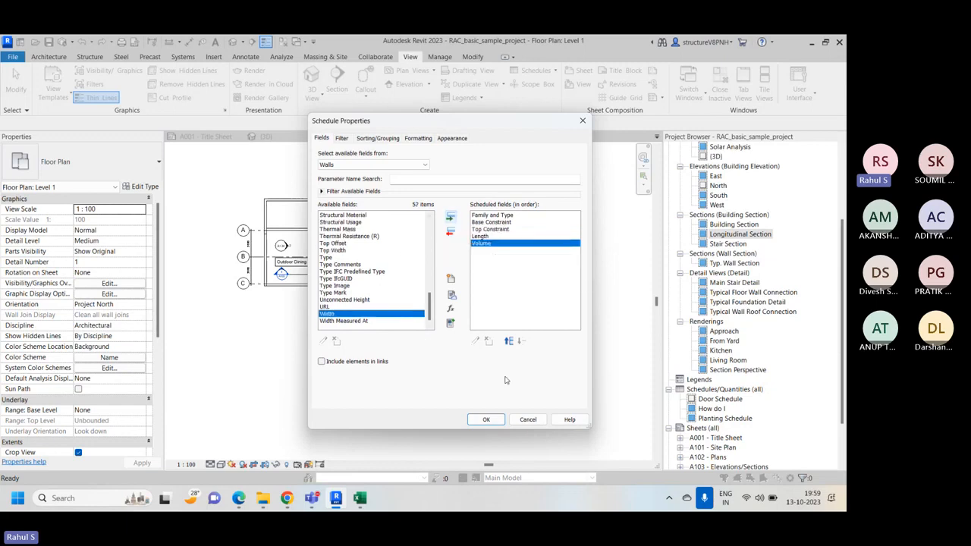
click(486, 421)
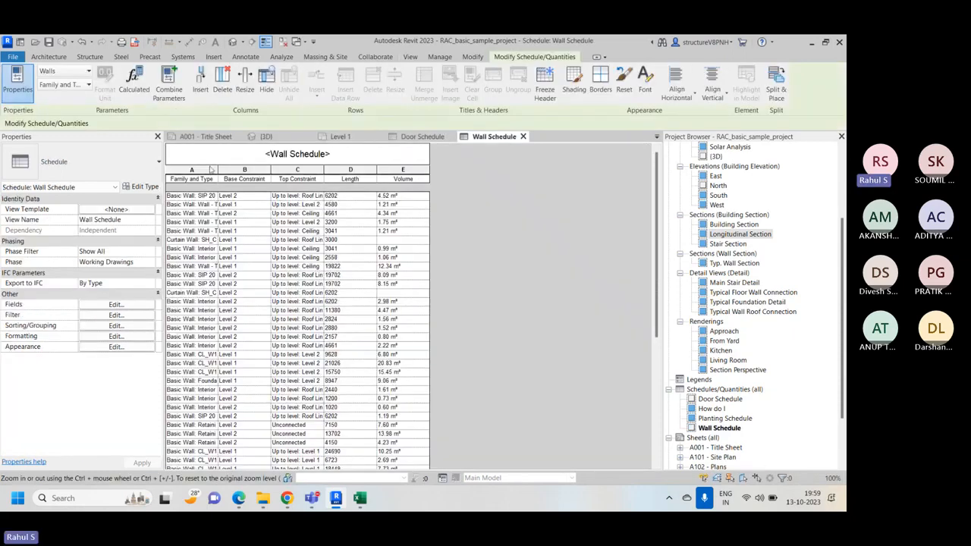
Widen the Family and Type column so the full wall type names fit, and check the schedule's rows
drag(263, 171, 295, 171)
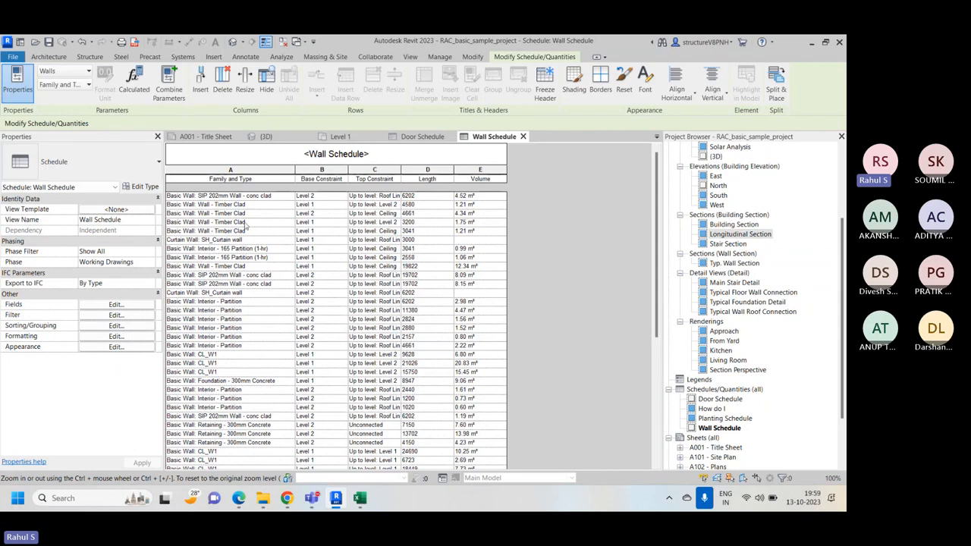
scroll(228, 266, down, 8)
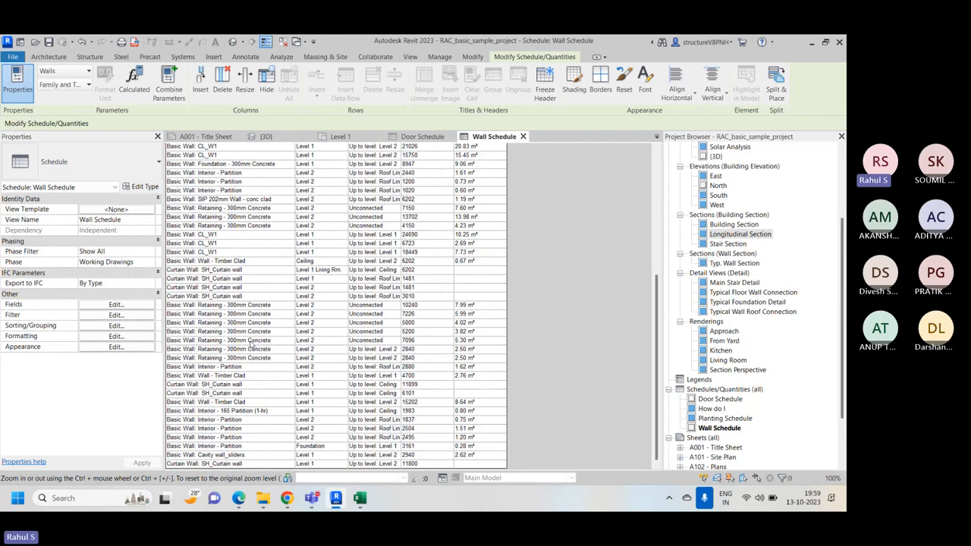
scroll(250, 350, up, 5)
scroll(249, 343, up, 3)
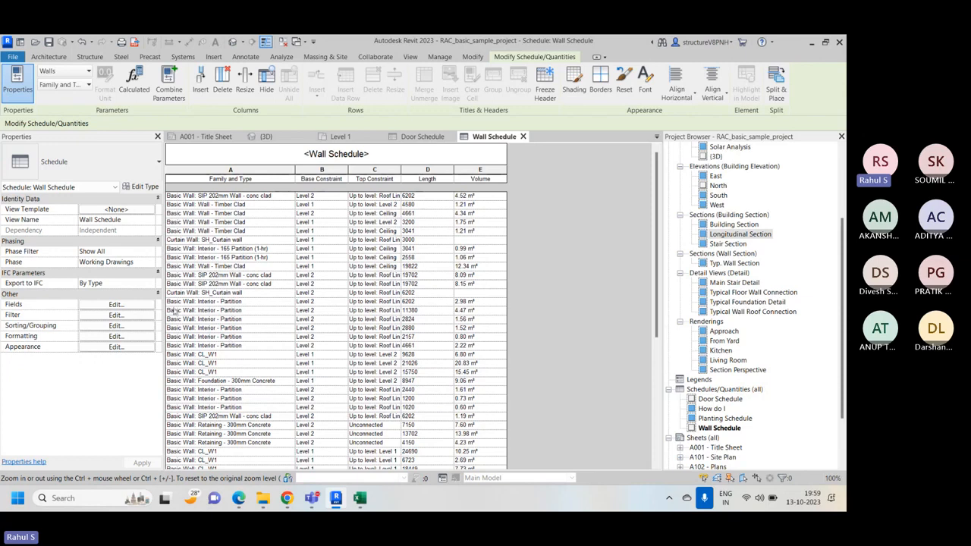
Sort the wall schedule by Family and Type in ascending order with a header for each group
click(116, 316)
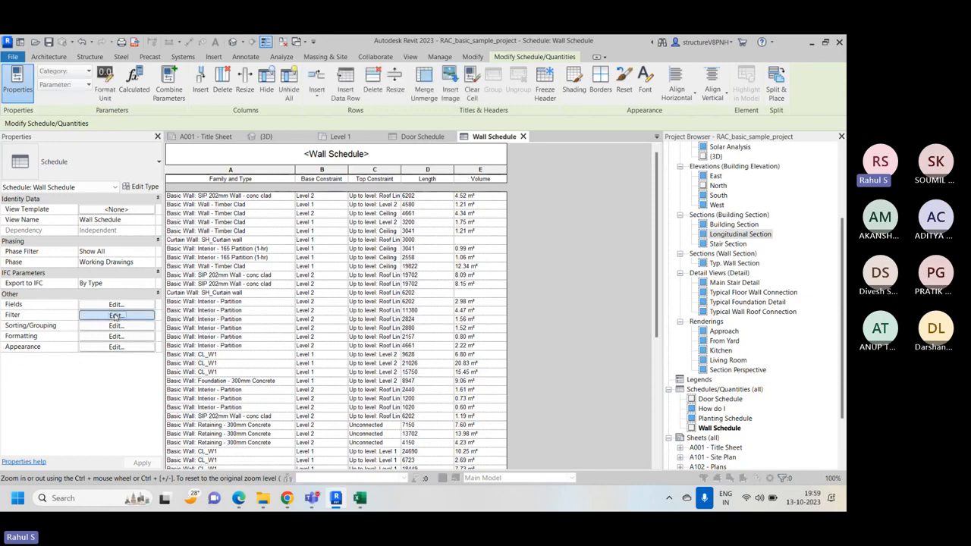
click(378, 138)
click(393, 155)
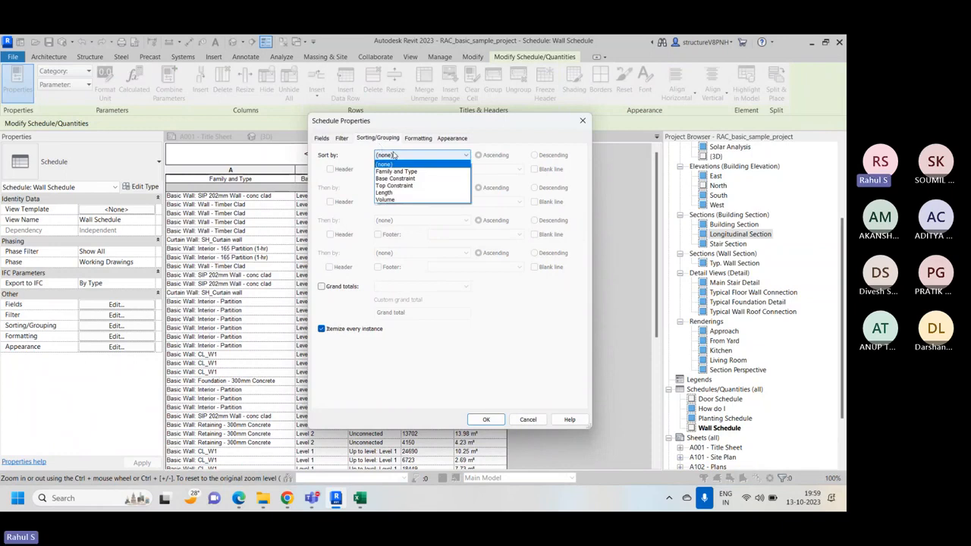
click(407, 172)
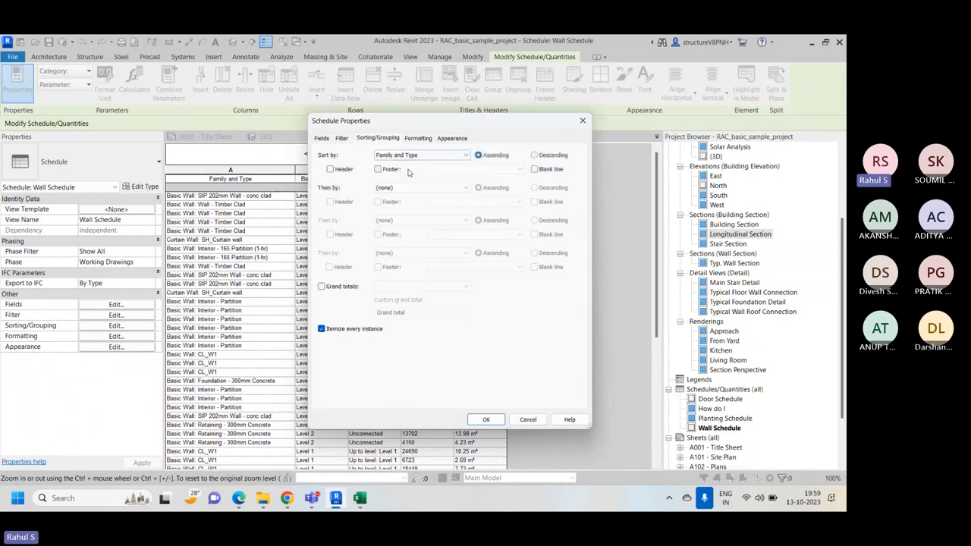
click(331, 169)
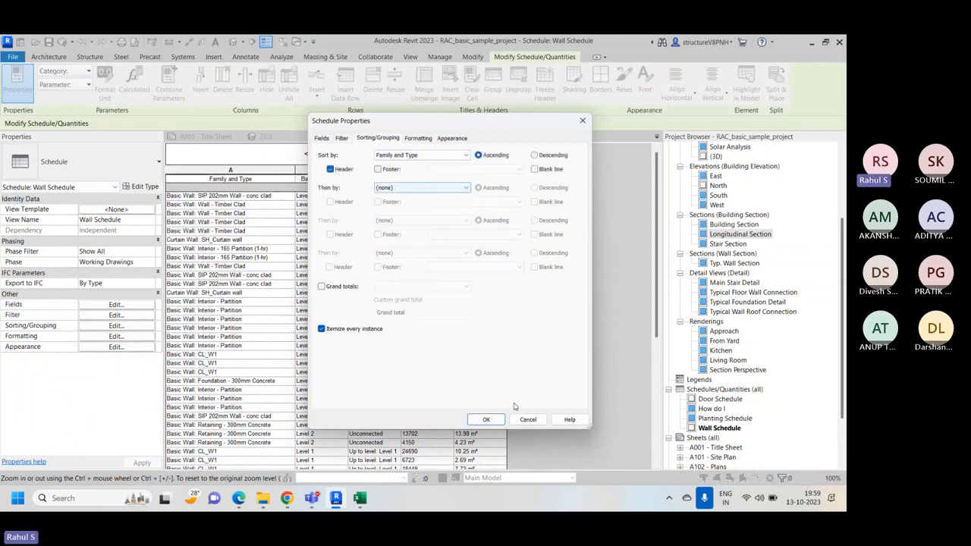
click(486, 419)
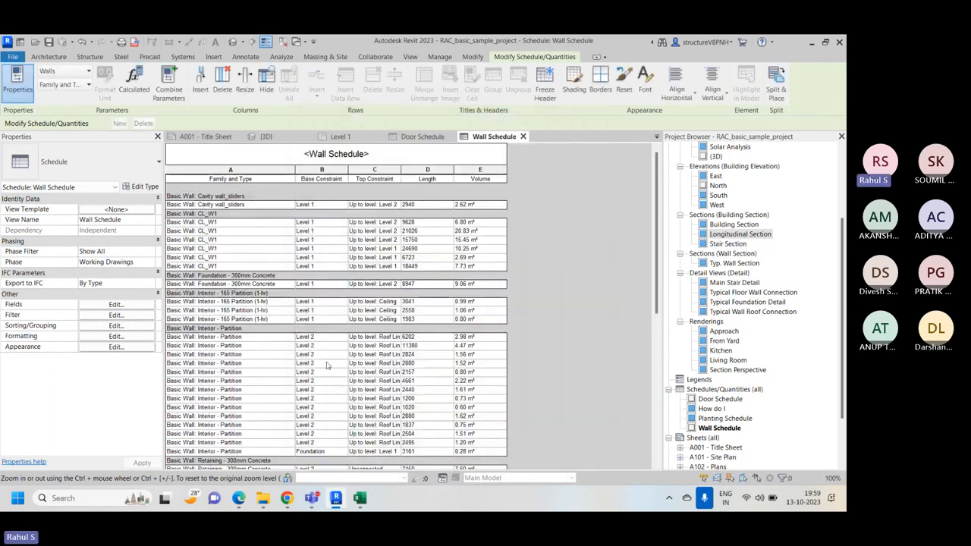
Review the grouped wall schedule from the first wall type to the curtain walls and back
scroll(329, 368, down, 1)
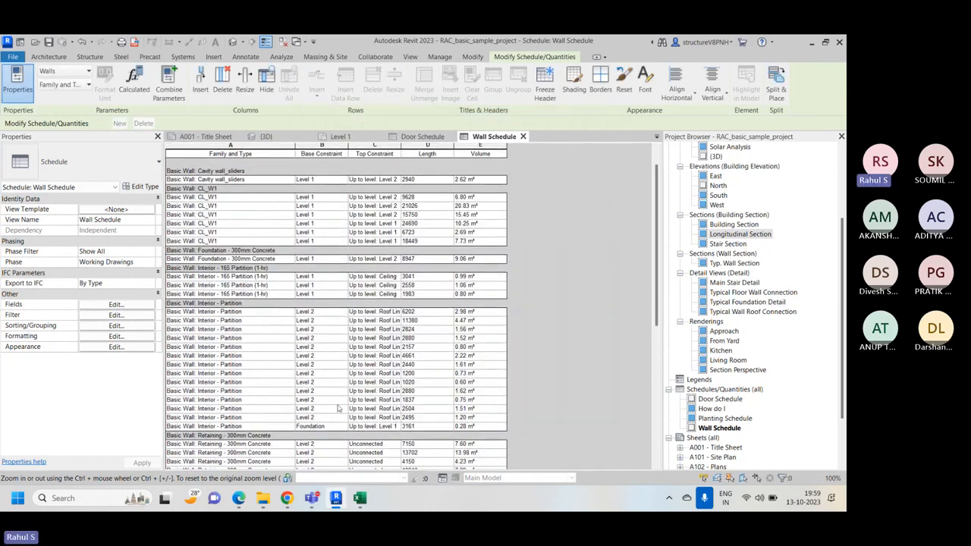
scroll(247, 367, down, 2)
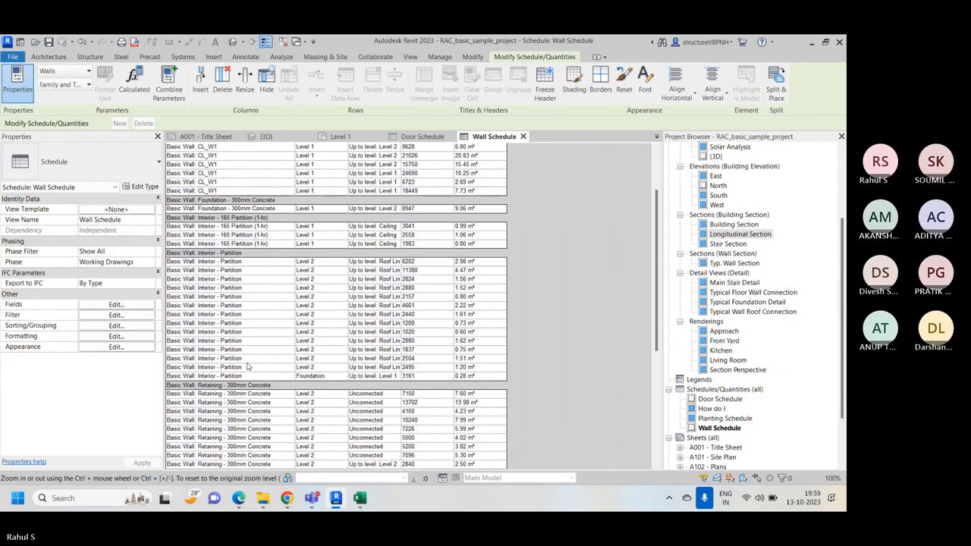
scroll(247, 367, down, 9)
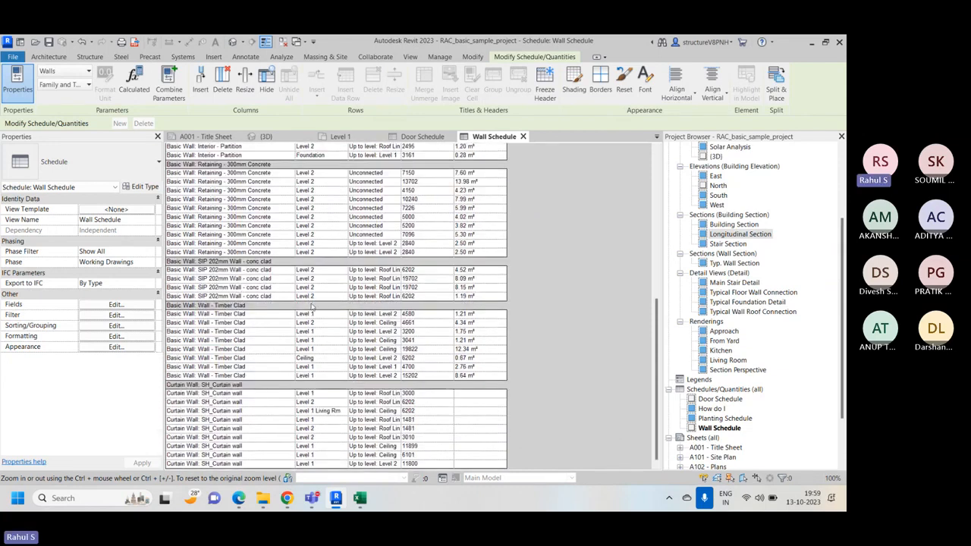
scroll(289, 277, up, 4)
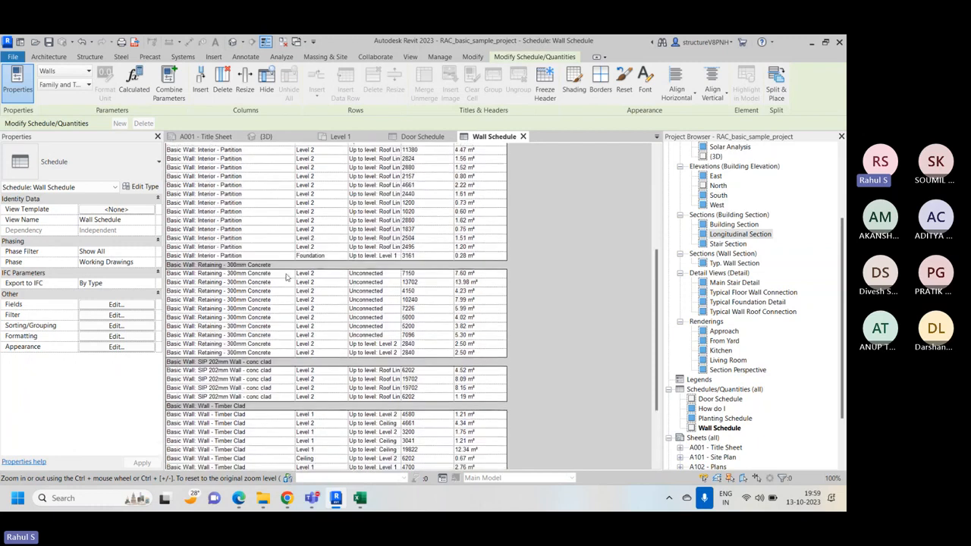
scroll(287, 276, up, 3)
scroll(284, 266, up, 2)
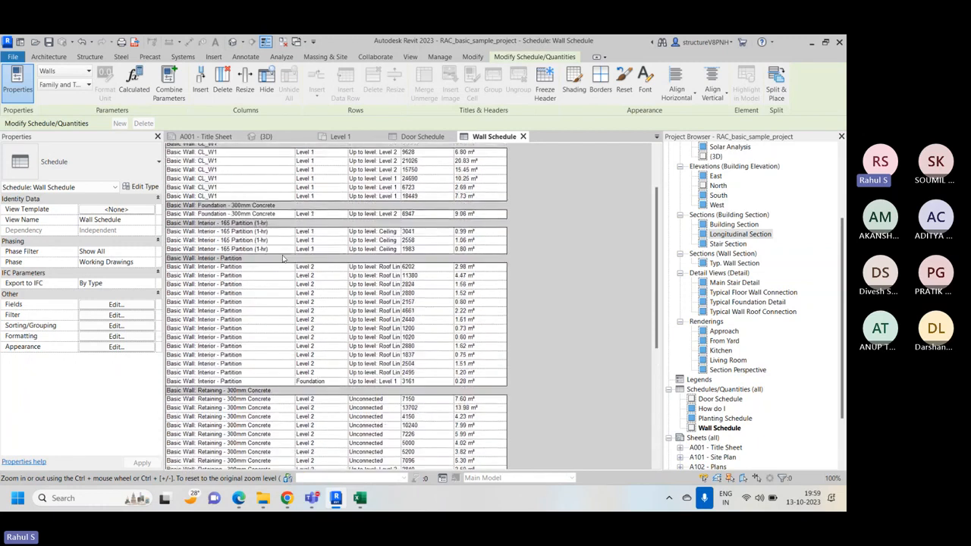
scroll(280, 213, up, 2)
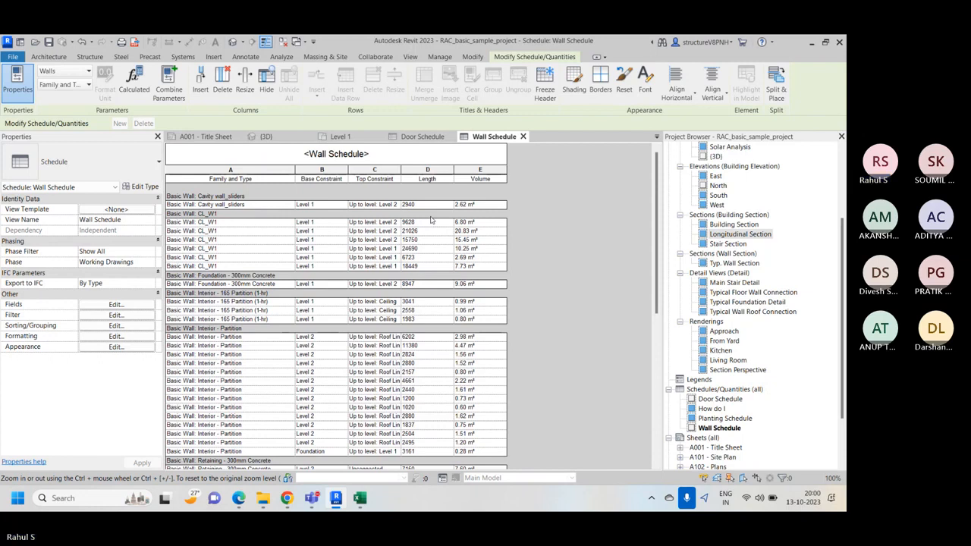
Add a calculated value named "No of Bricks" to the wall schedule's fields, with discipline Common and type Number
click(116, 304)
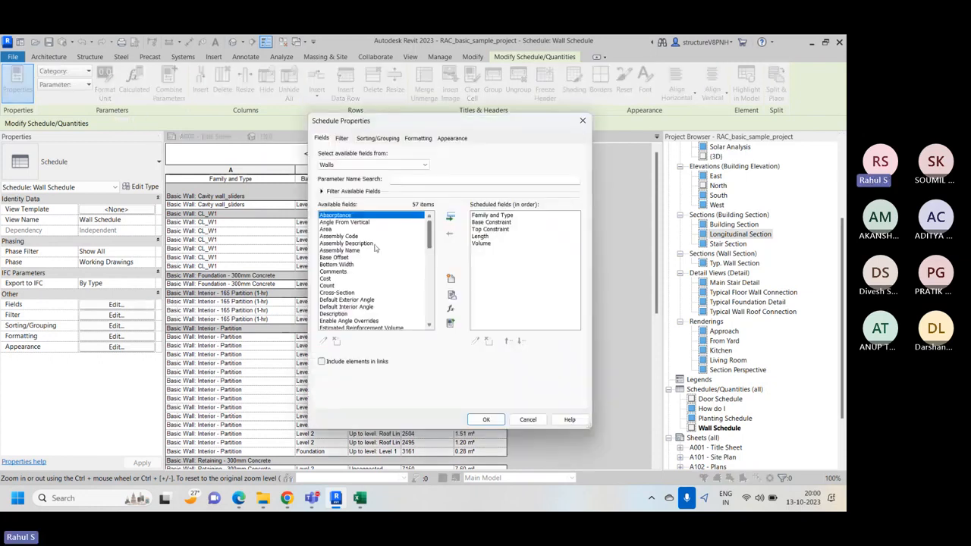
scroll(346, 252, down, 5)
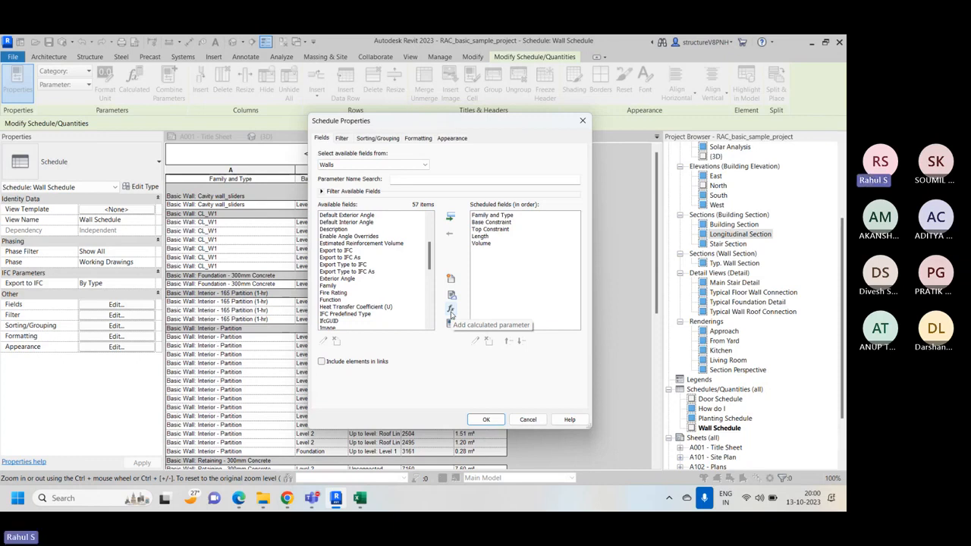
click(451, 311)
text(N)
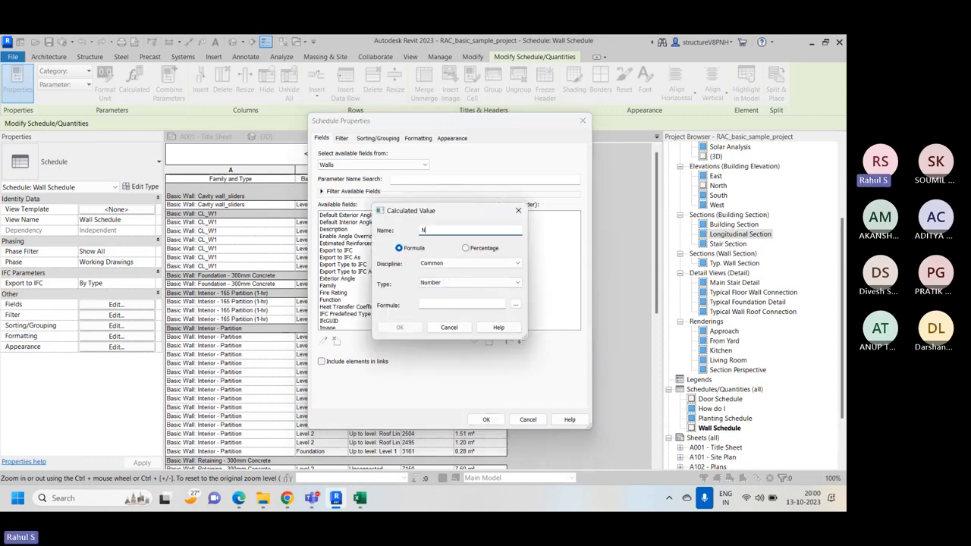
text(o of Bricks)
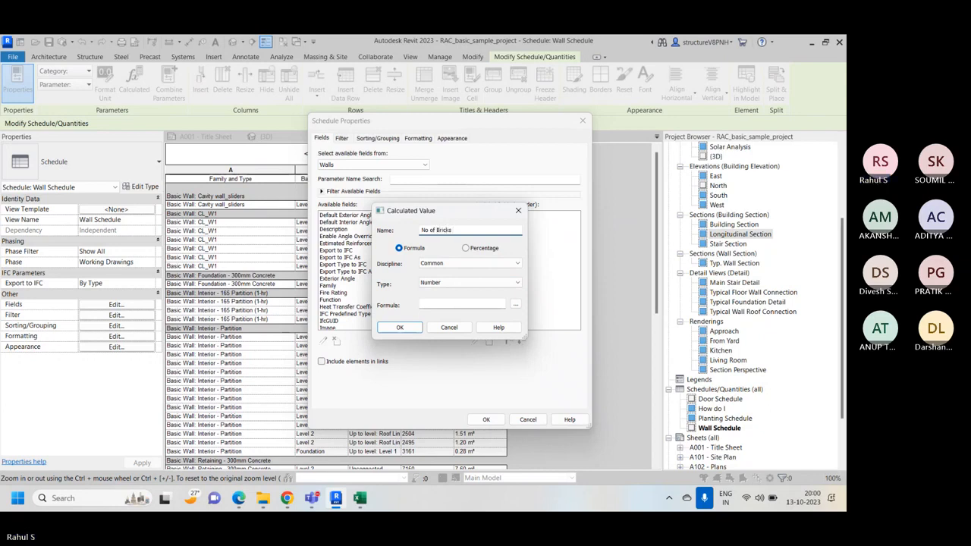
click(444, 264)
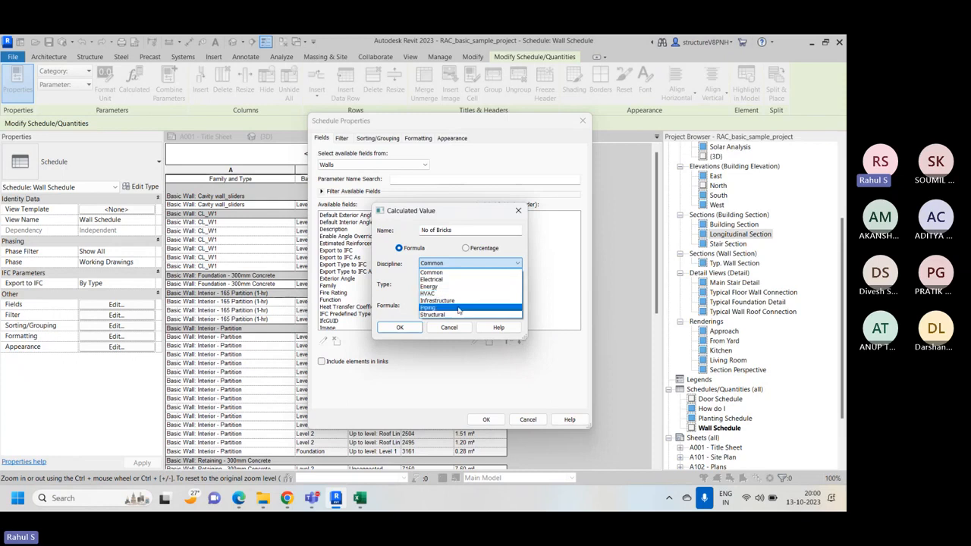
click(439, 274)
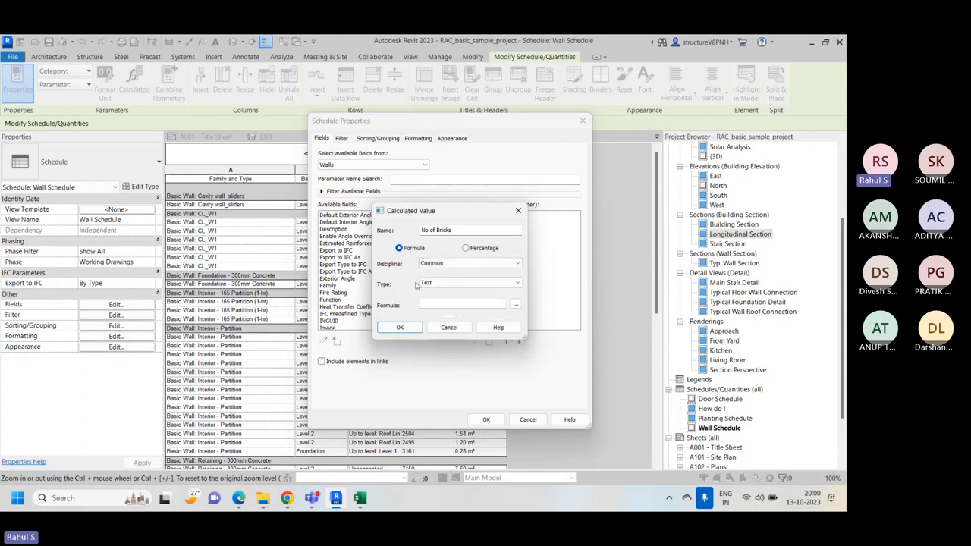
click(459, 283)
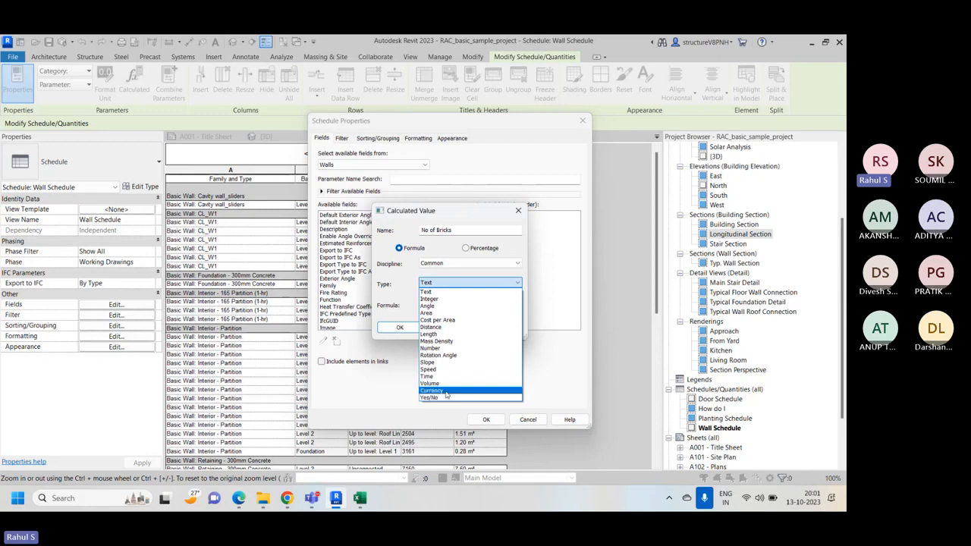
click(439, 348)
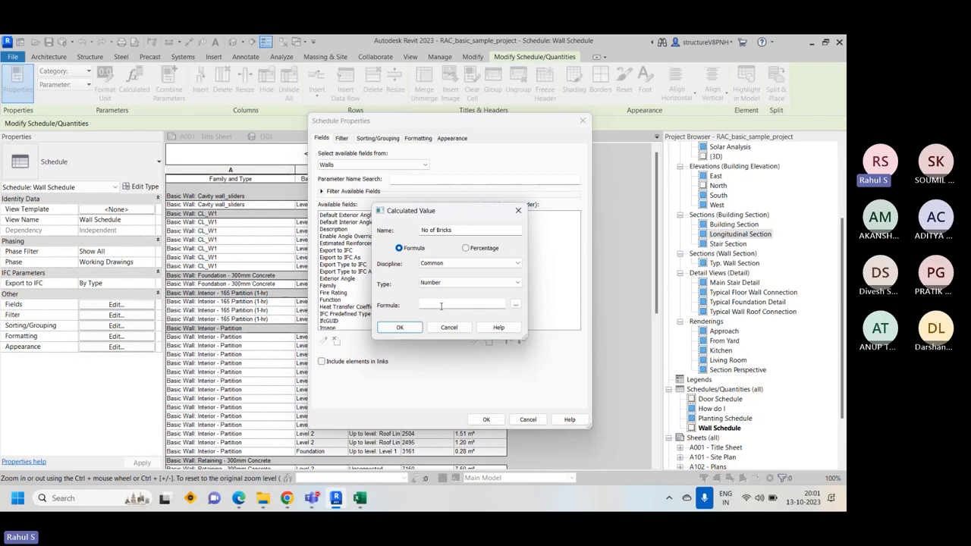
Build the No of Bricks formula from the Volume field divided by 0.002
click(515, 304)
click(397, 237)
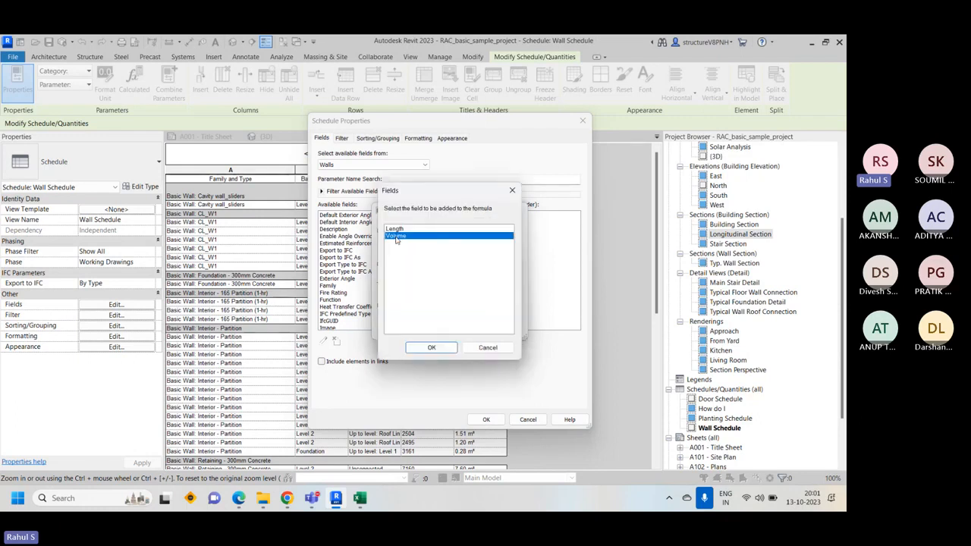
click(431, 348)
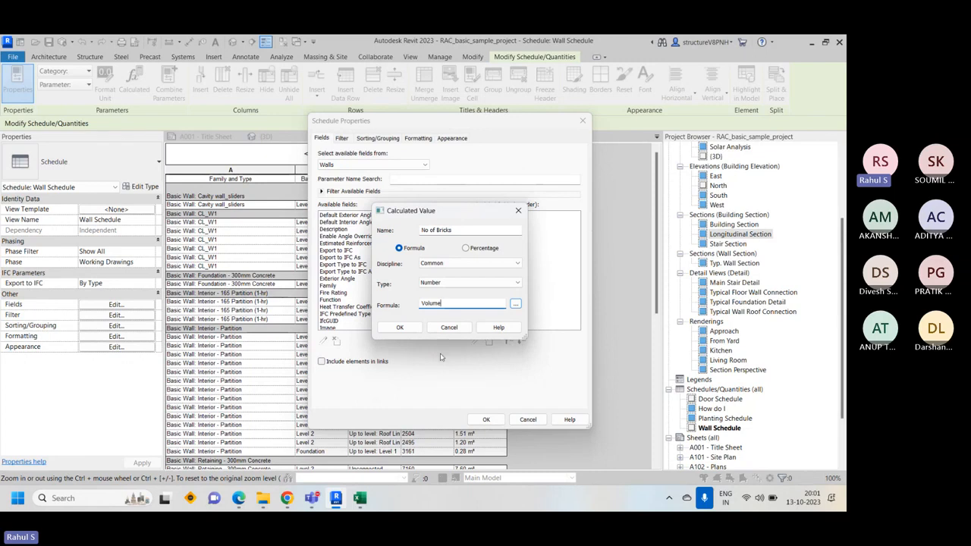
text(/)
text(()
text(.)
text(00)
text(2)
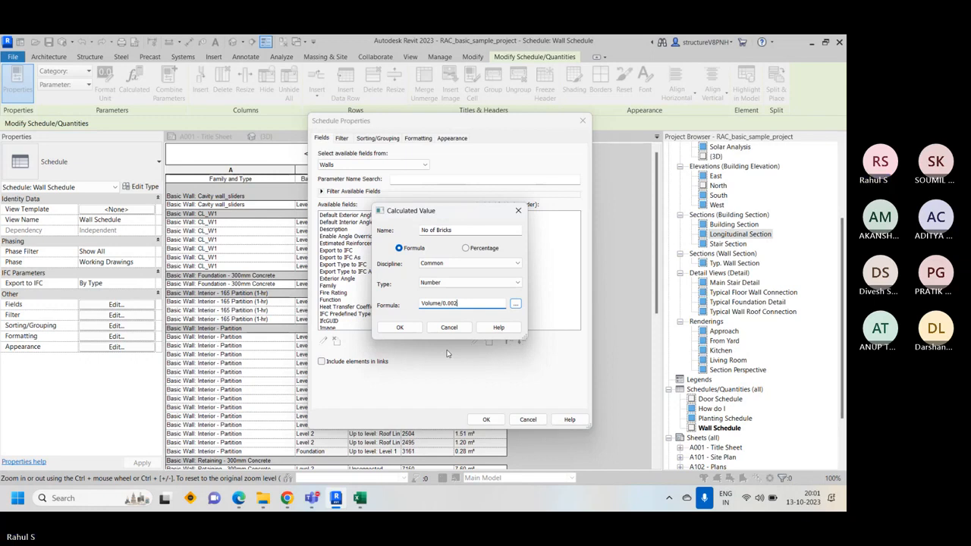
Try to append the unit ^m3 to the No of Bricks formula, as Volume/0.002^m3
text(^m)
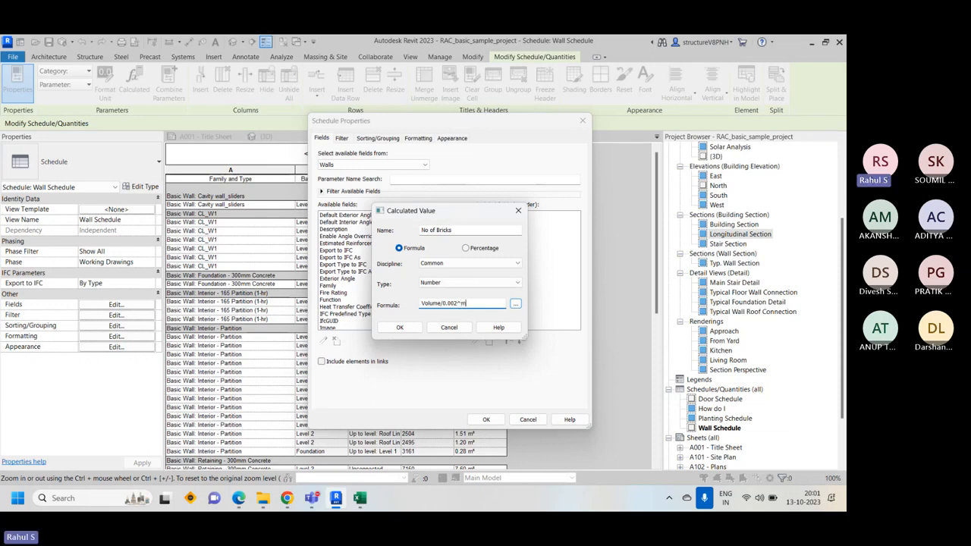
text(3)
click(400, 327)
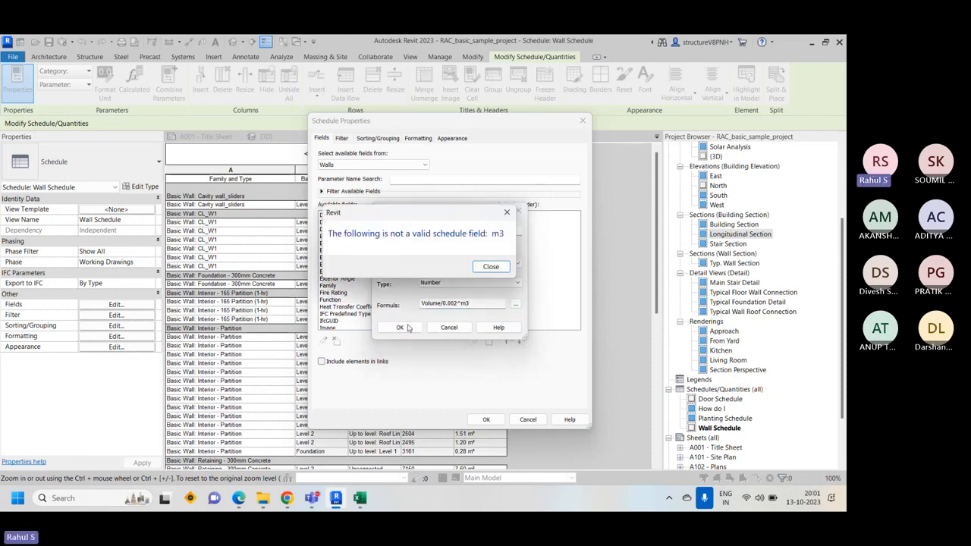
click(491, 266)
Try the No of Bricks formula with its divisor in parentheses, as Volume/(0.002^m3)
click(461, 304)
click(479, 303)
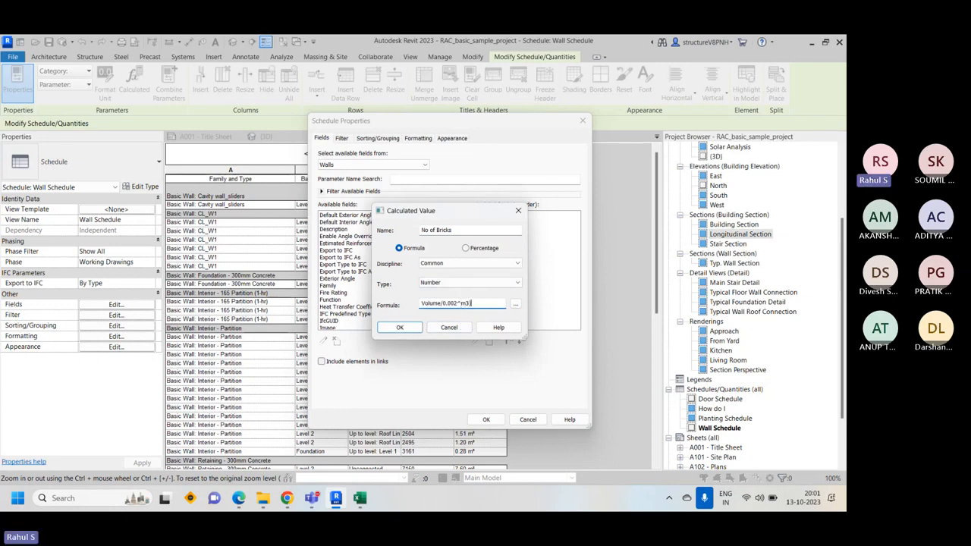
text())
key(Left)
key(Left)
key(Left)
key(Left)
key(Left)
click(444, 304)
text(()
click(405, 328)
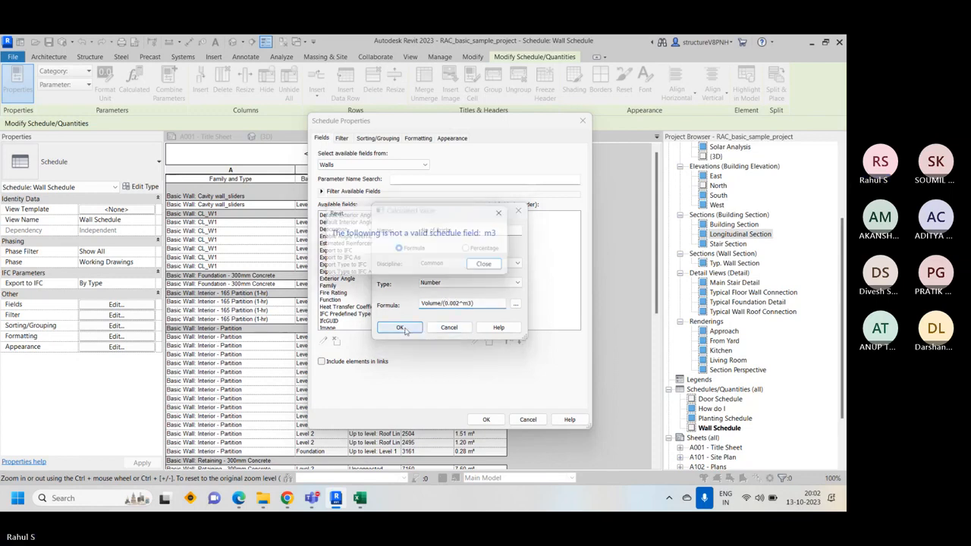
click(483, 264)
Remove the unit and parentheses from the No of Bricks formula, leaving Volume/0.002, and accept the calculated value
click(468, 304)
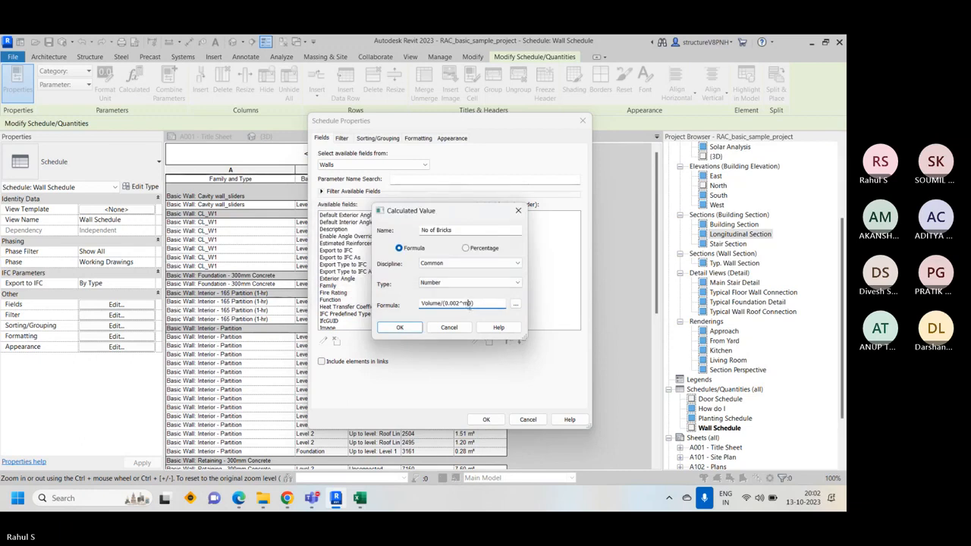
key(BackSpace)
key(BackSpace)
key(BackSpace)
key(BackSpace)
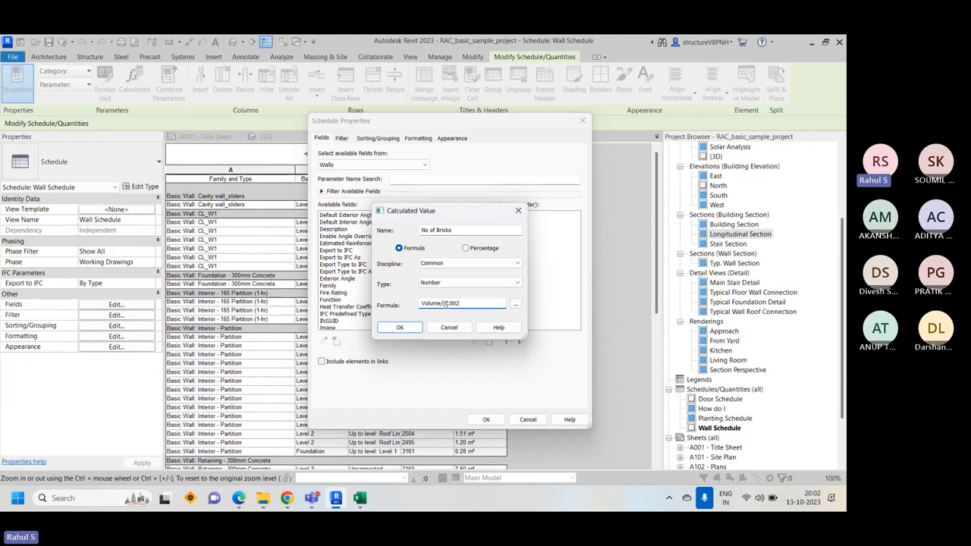
key(BackSpace)
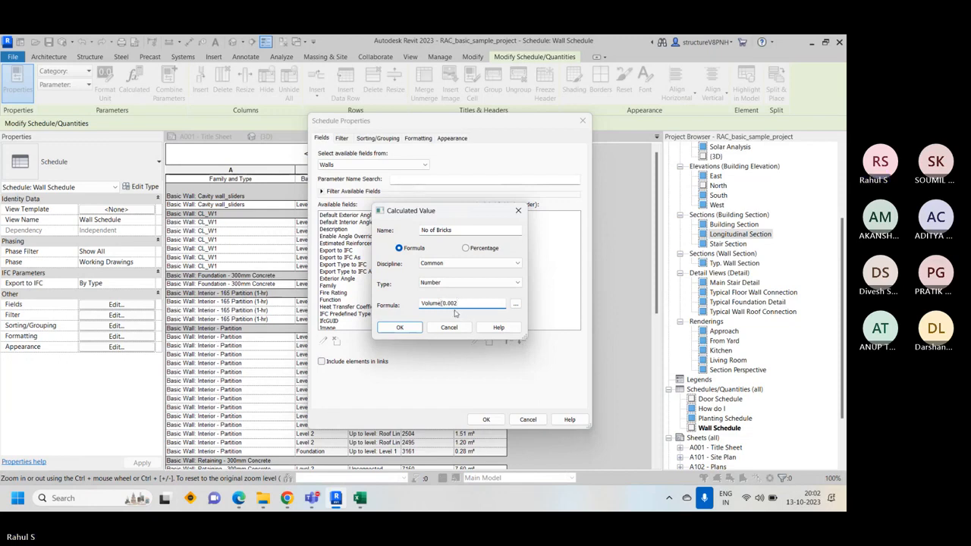
text(/)
click(402, 326)
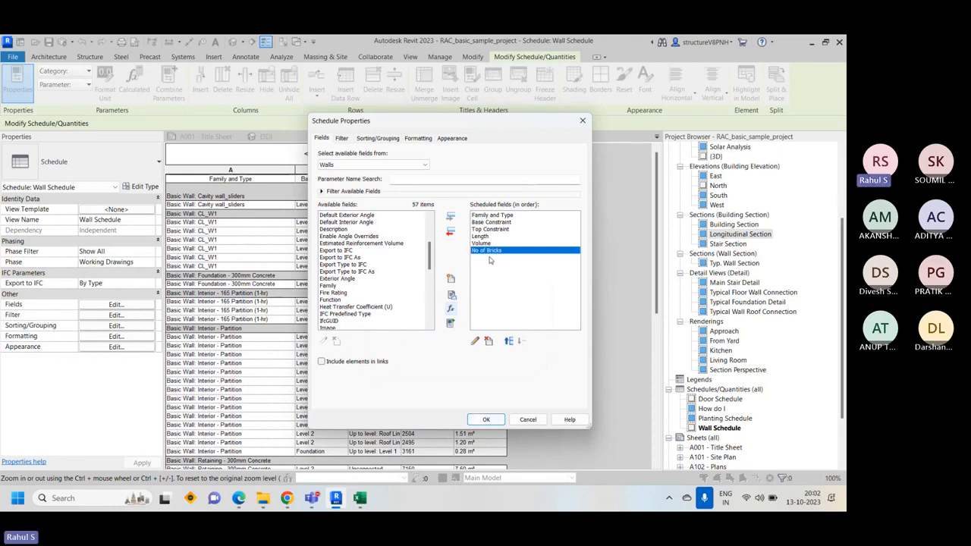
Start another calculated value for the wall schedule and name it "Total Cost of Bricks"
click(451, 310)
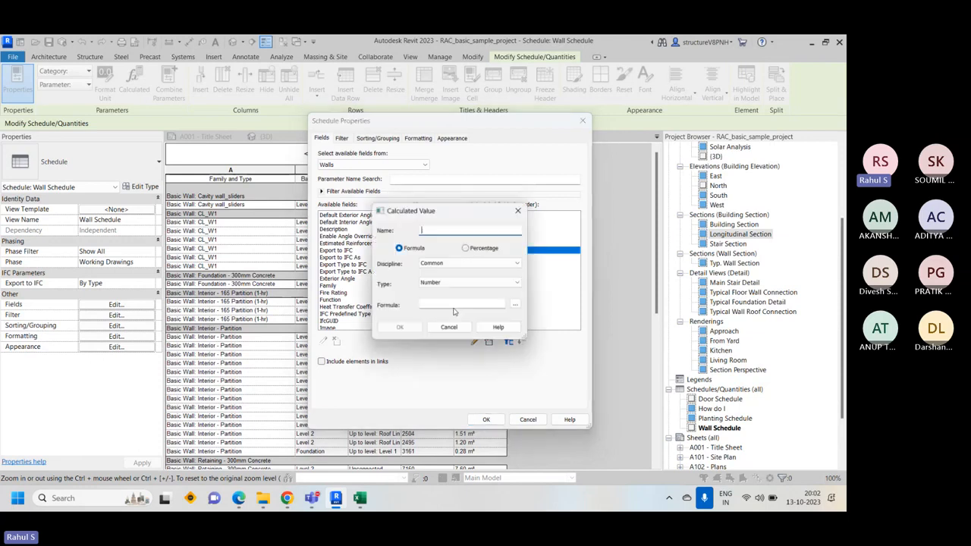
text(T)
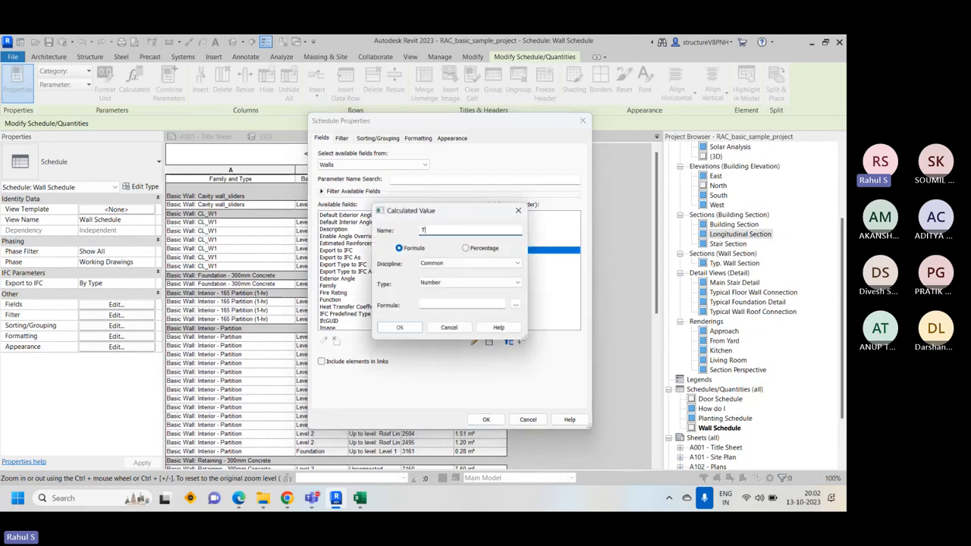
text(otal Co)
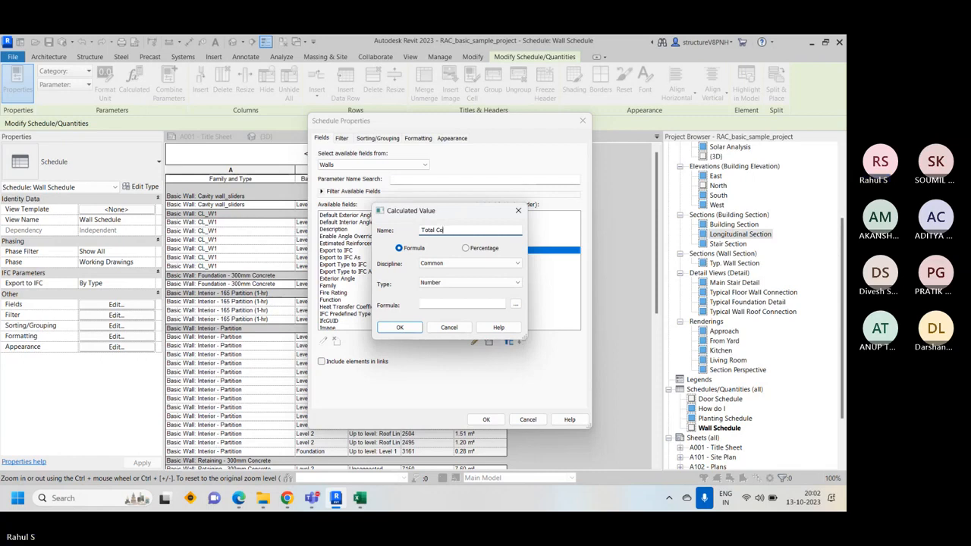
text(st of )
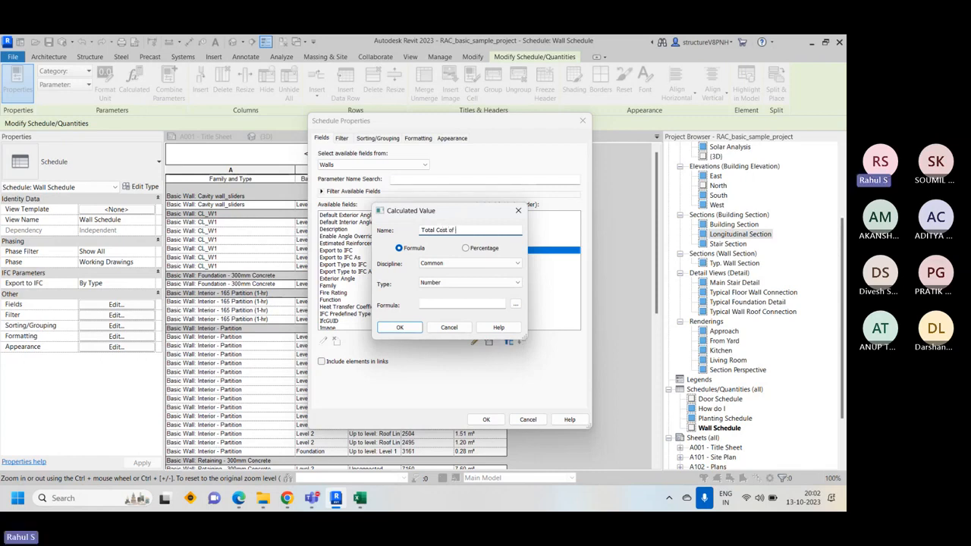
text(Bricks)
Set the Total Cost of Bricks formula to No of Bricks*9 and apply both calculated fields to the wall schedule
click(516, 305)
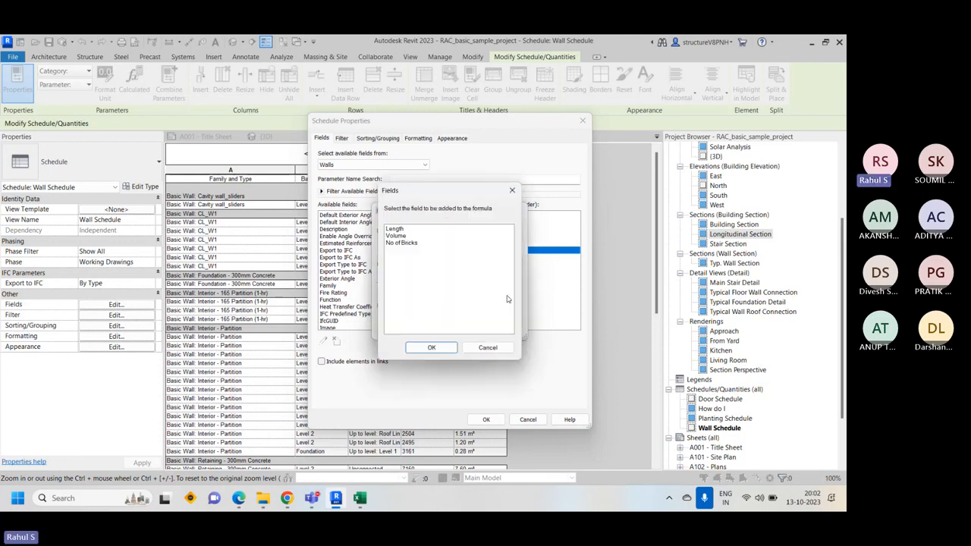
click(408, 243)
click(432, 347)
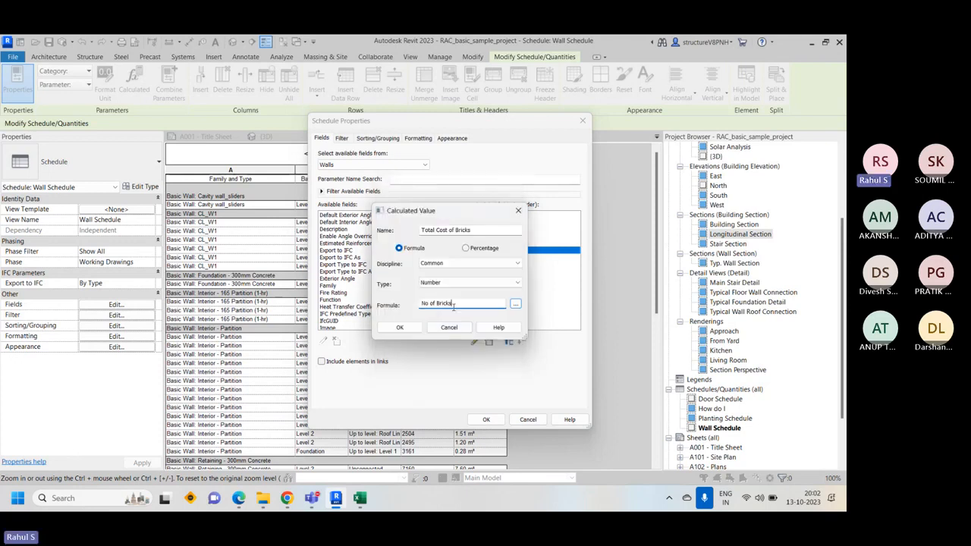
text(*)
text(9)
click(400, 328)
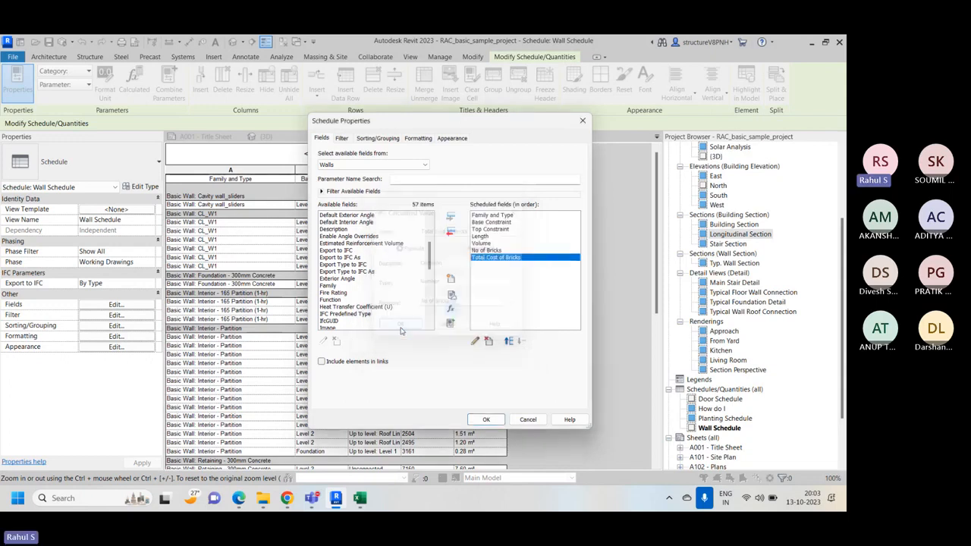
click(488, 420)
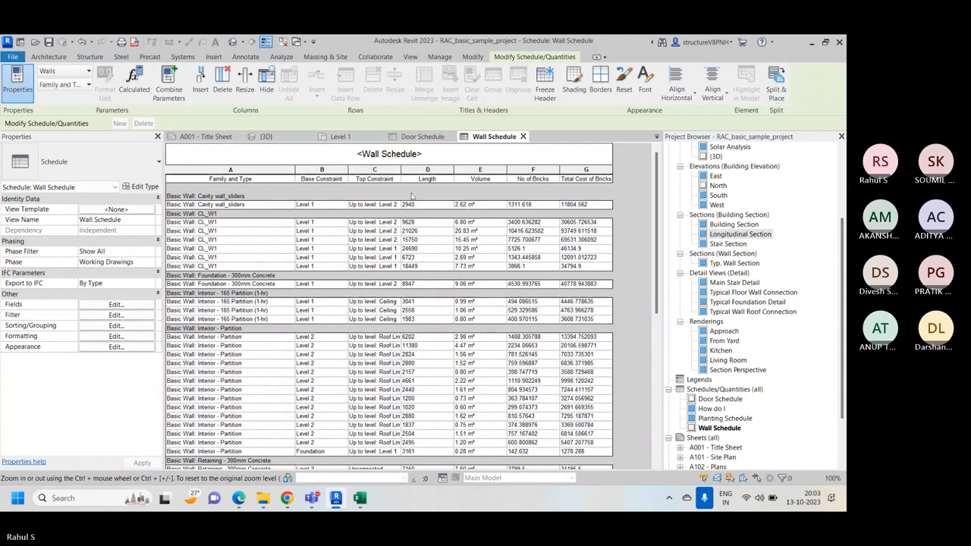
click(534, 174)
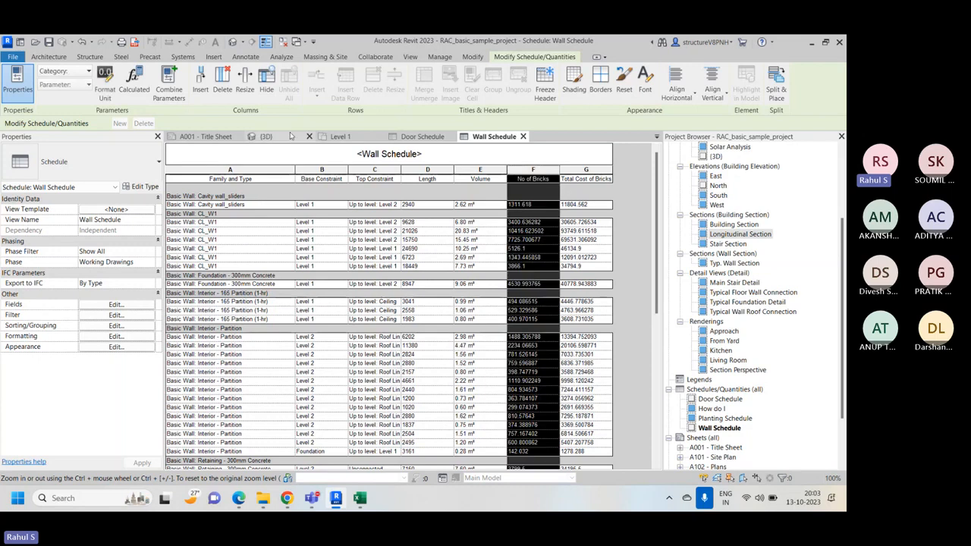
click(104, 93)
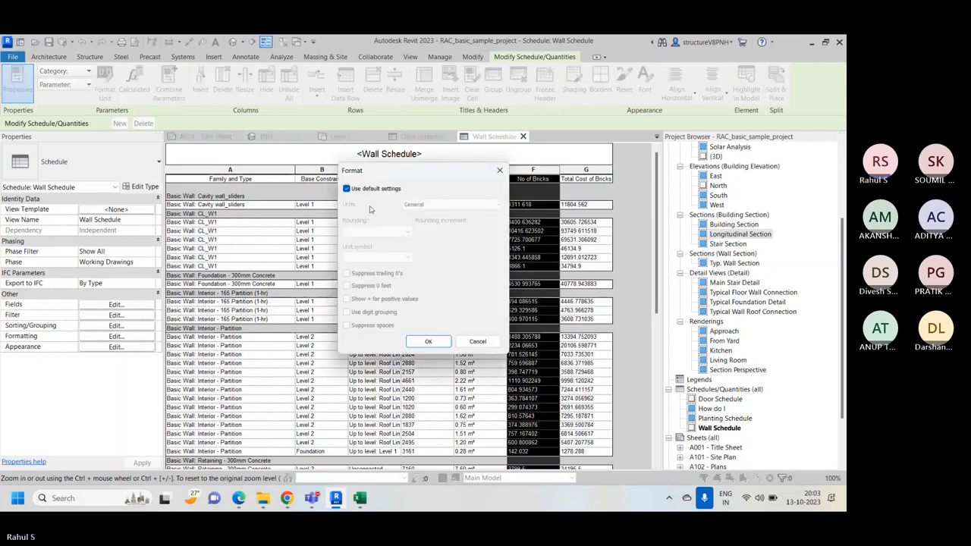
click(436, 204)
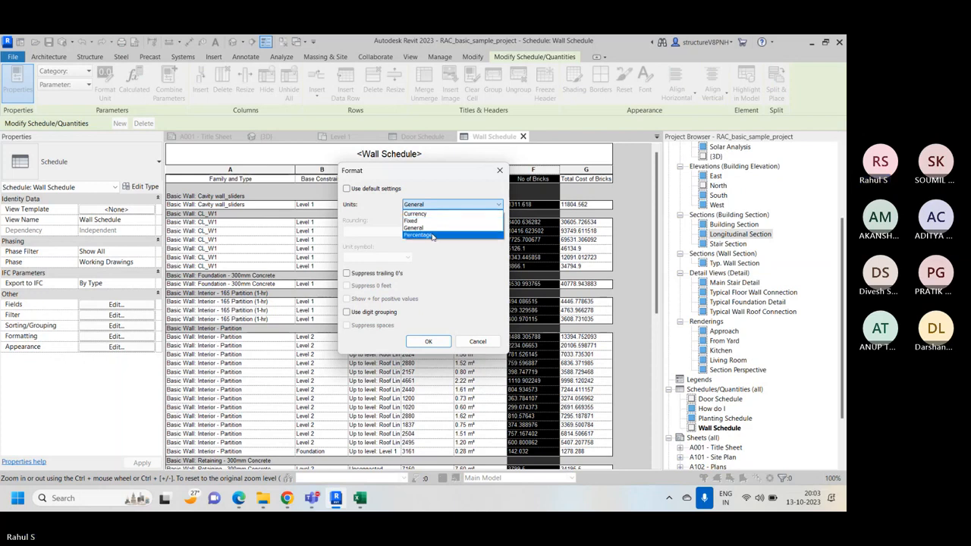
click(468, 270)
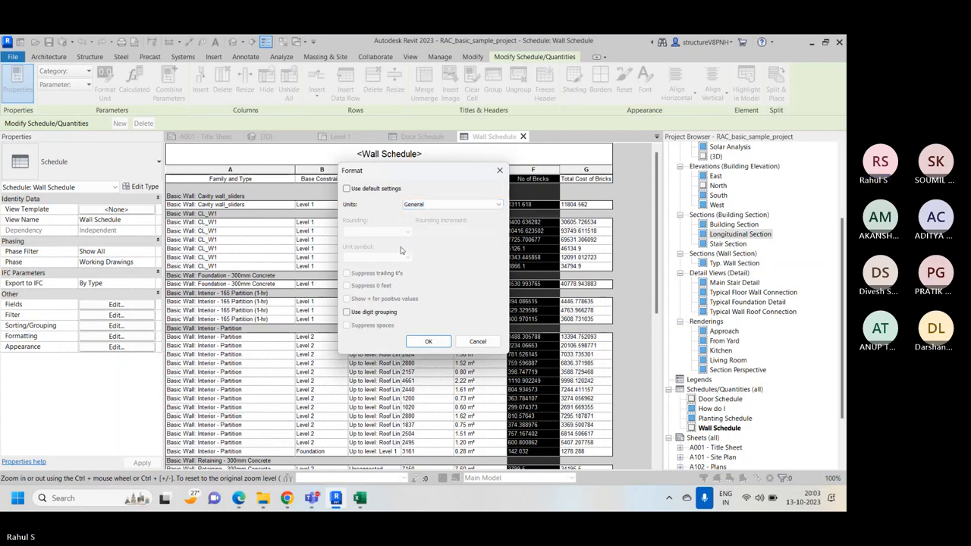
click(499, 170)
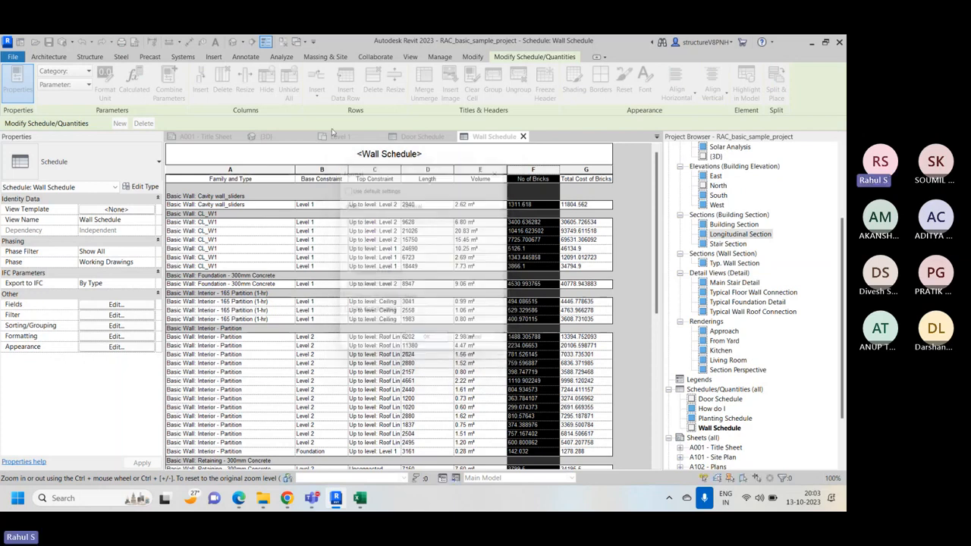
click(135, 80)
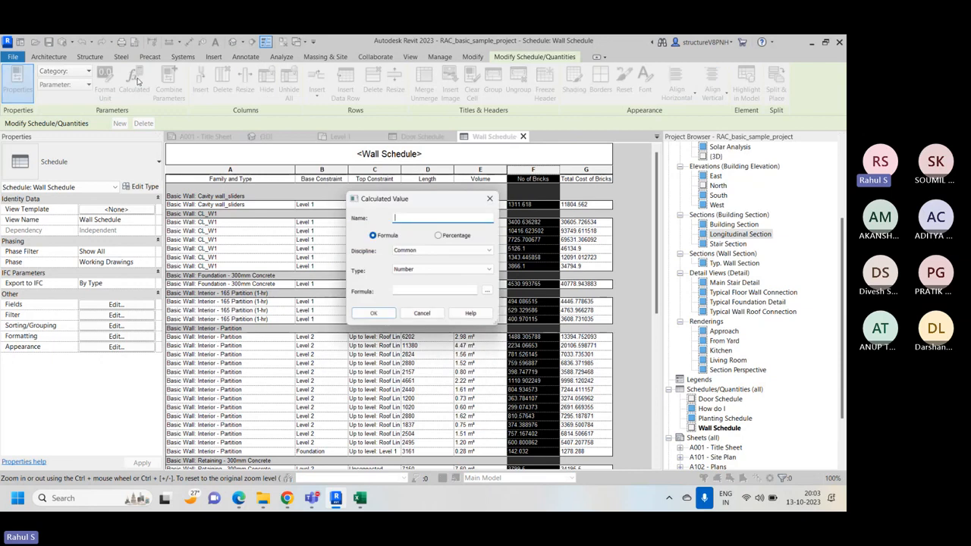
click(490, 198)
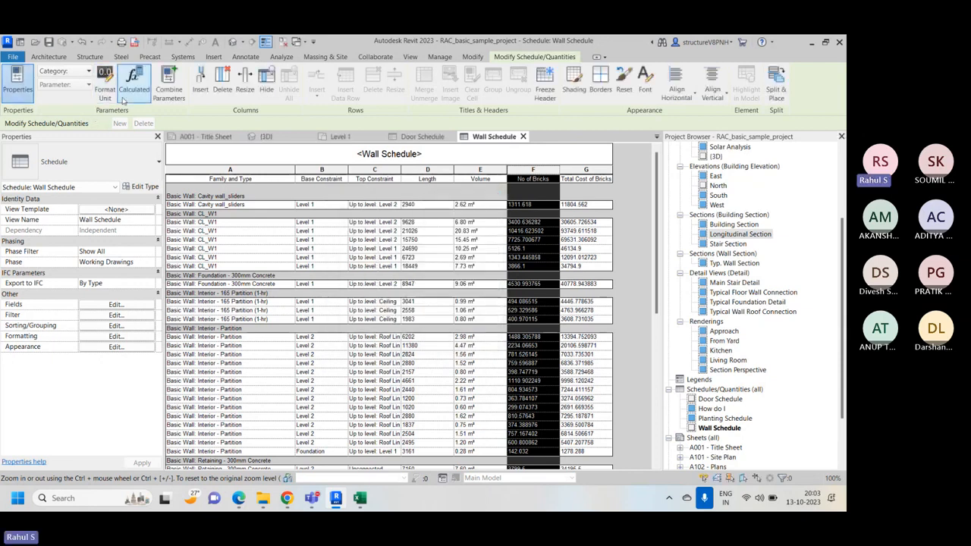
Turn off the default settings in the No of Bricks column's unit format and choose General units
click(105, 80)
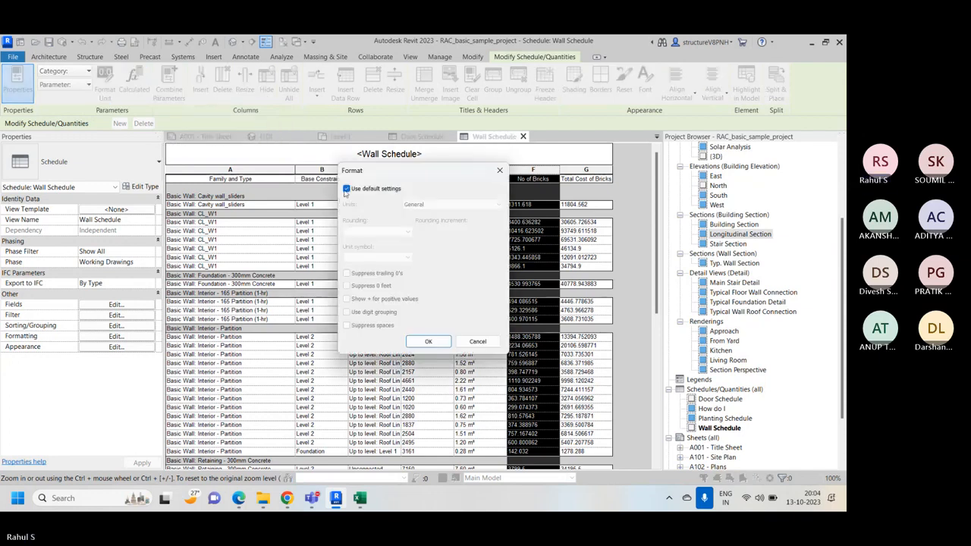
click(346, 189)
click(440, 204)
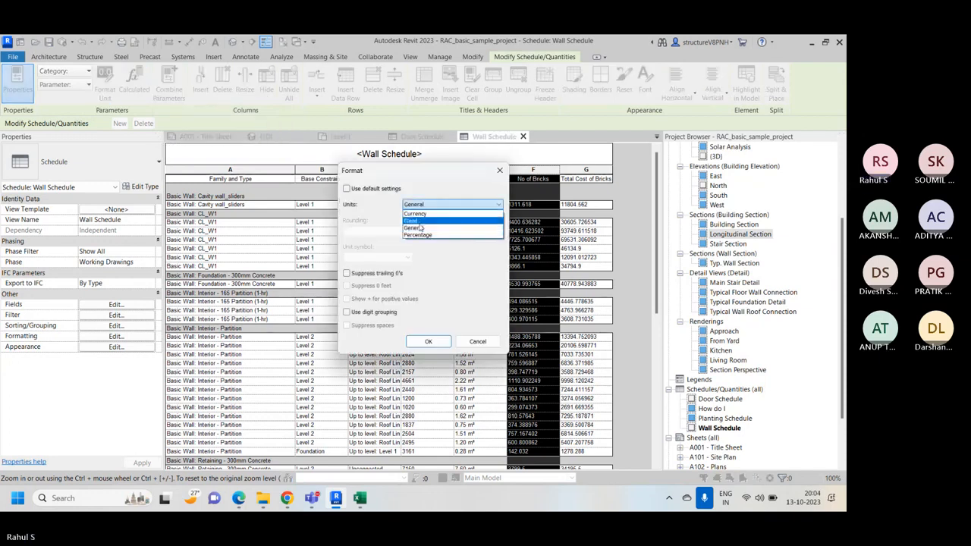
click(422, 229)
click(428, 341)
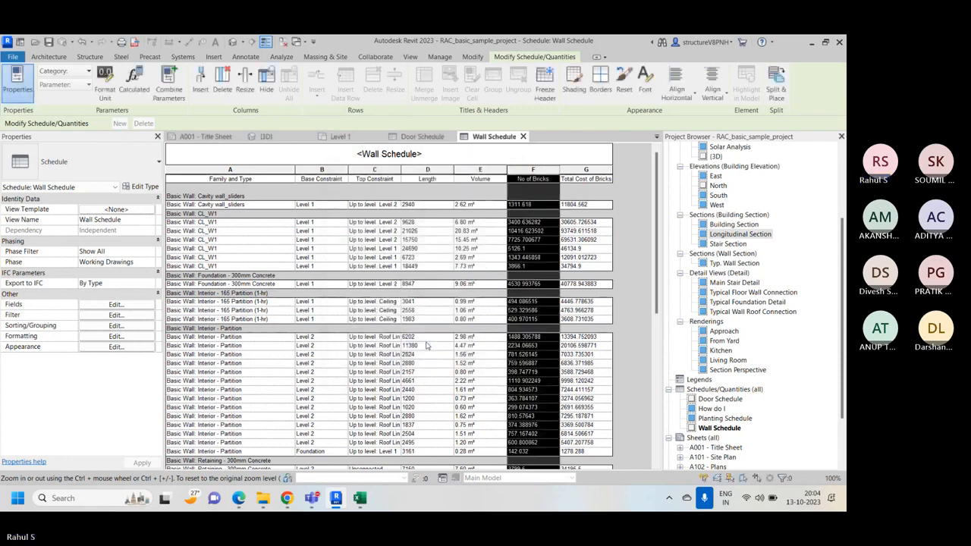
click(133, 84)
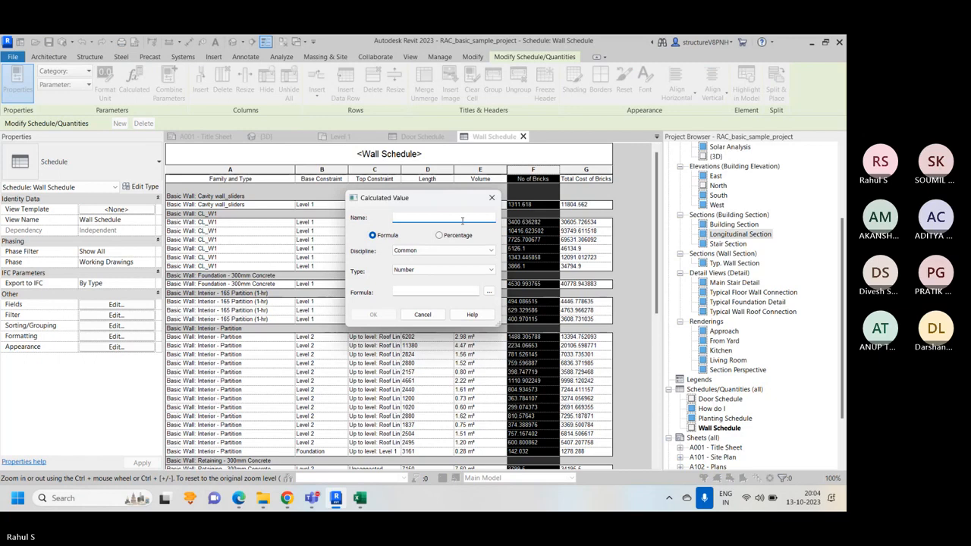
key(Escape)
click(170, 89)
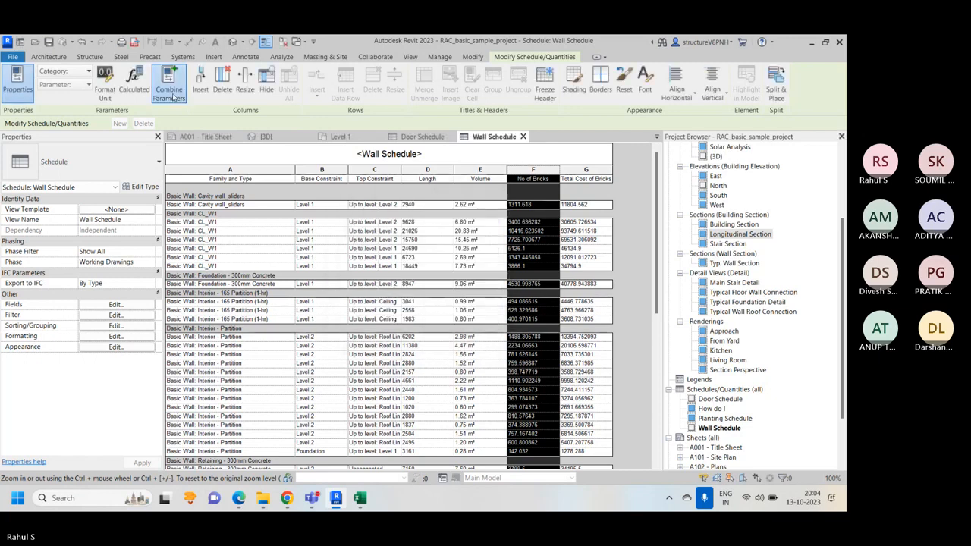
click(586, 143)
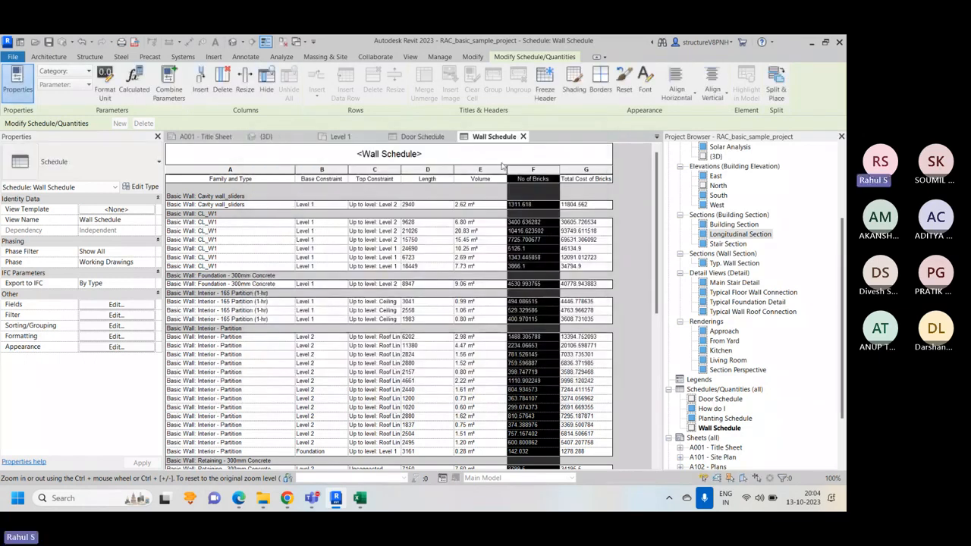
Set the No of Bricks column to Fixed units with 0 decimal places and narrow the column
click(110, 90)
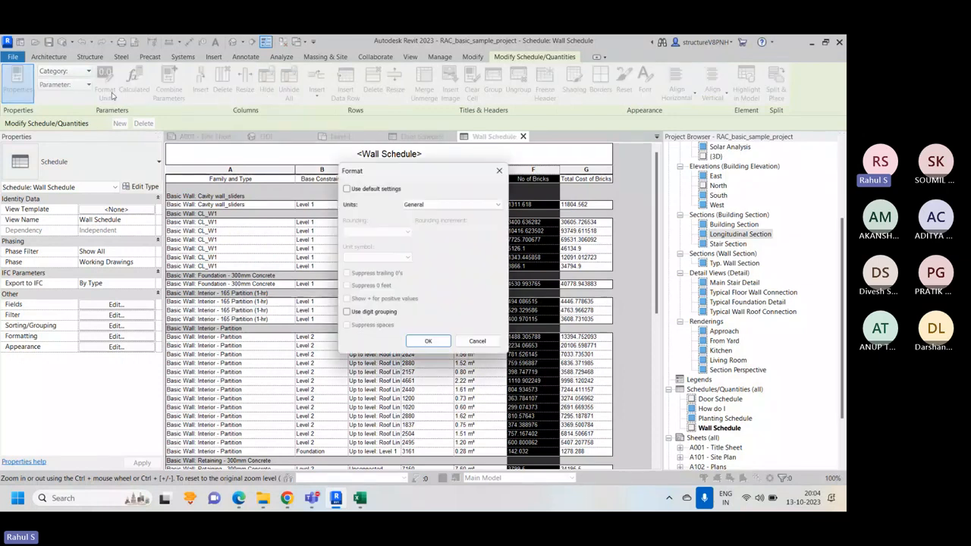
click(371, 315)
click(447, 204)
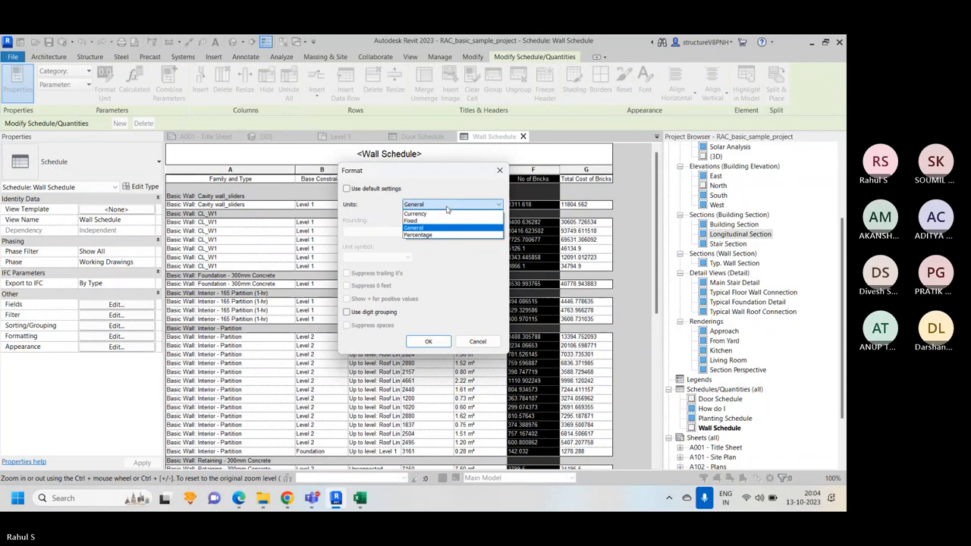
click(439, 220)
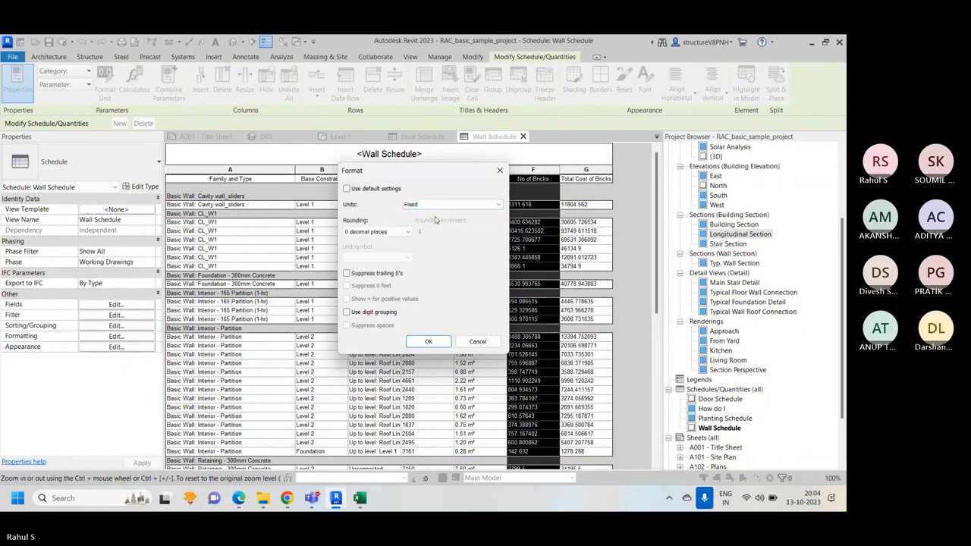
click(434, 344)
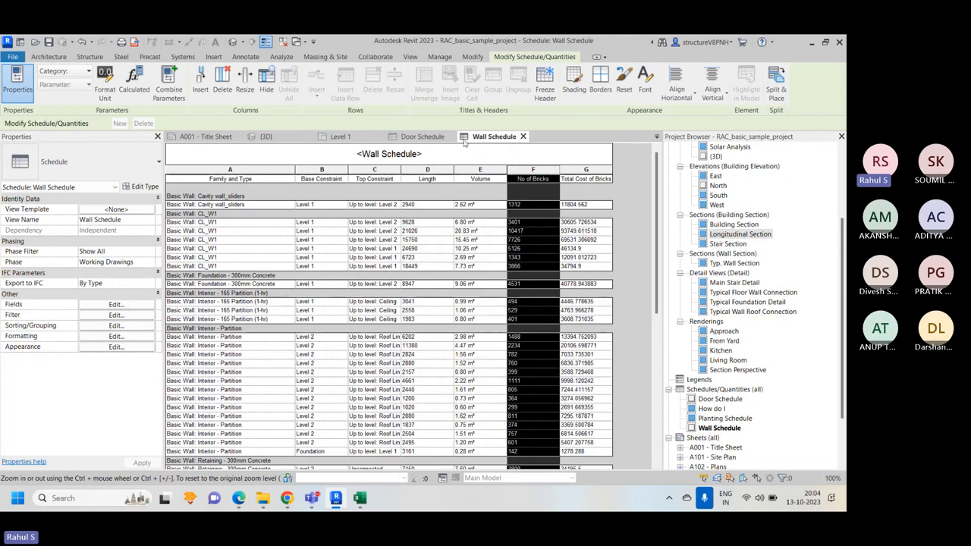
drag(559, 170, 545, 170)
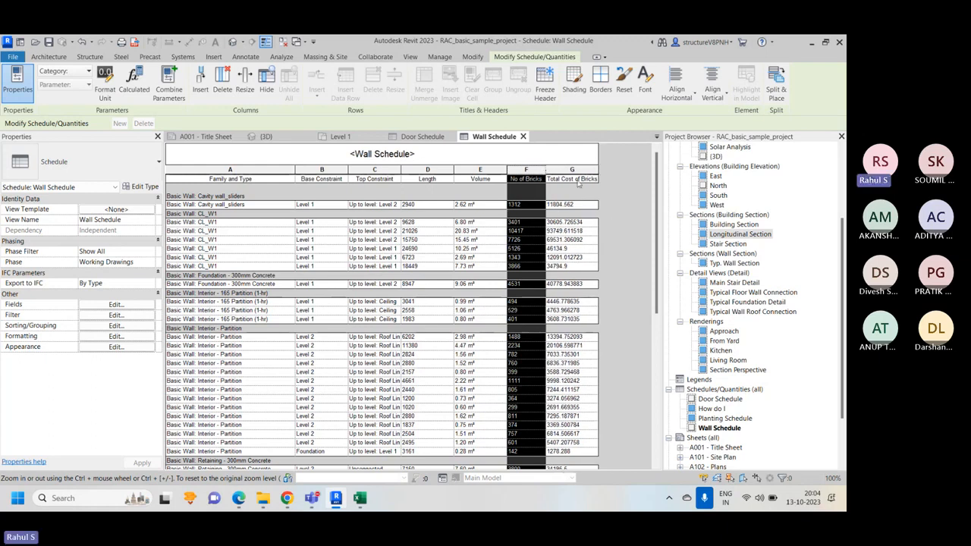
click(578, 182)
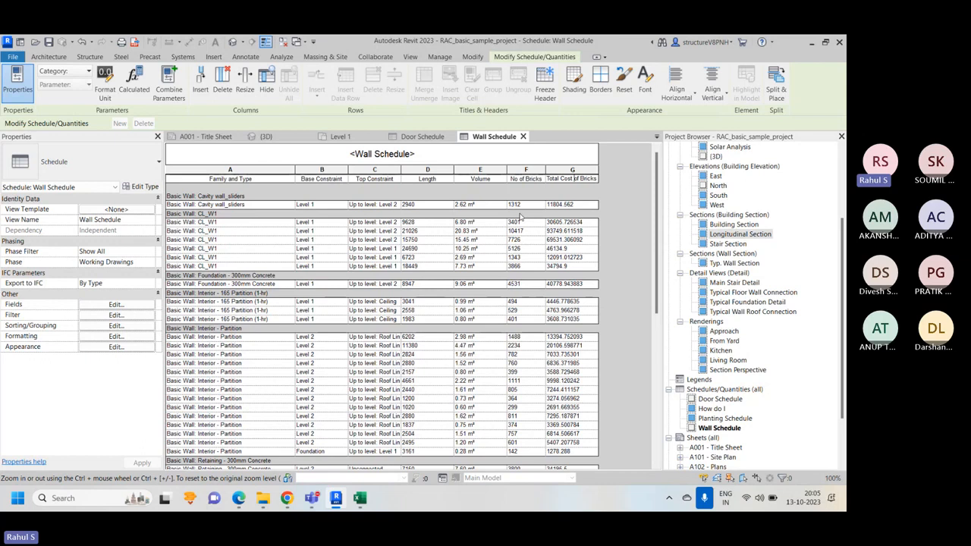
Examine the brick counts and costs across all wall groups, along with the schedule's sorting and grouping settings
scroll(520, 216, down, 8)
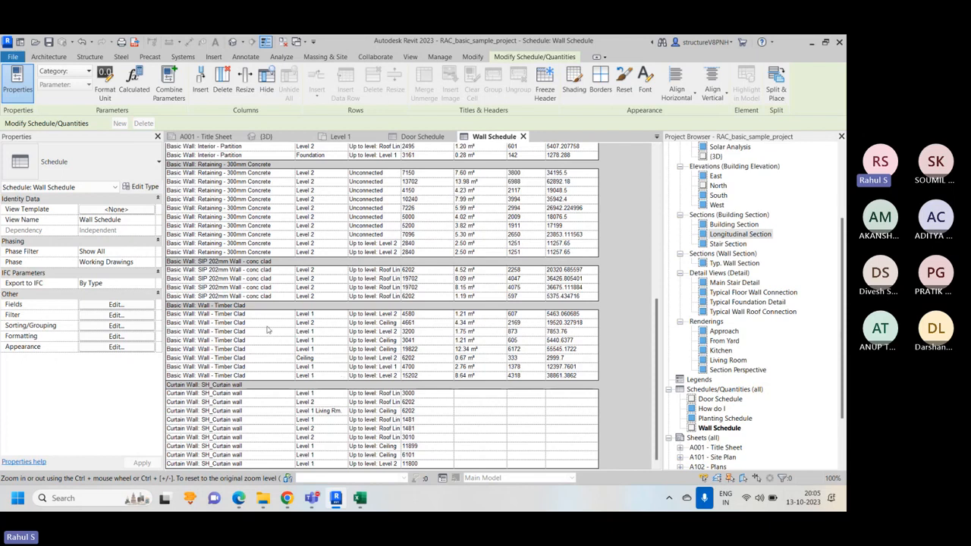
scroll(257, 285, up, 2)
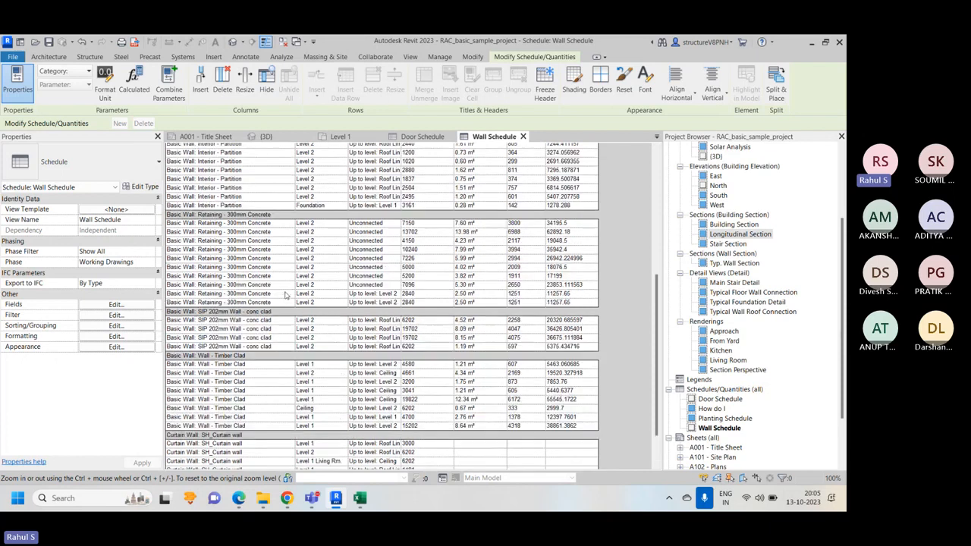
scroll(287, 281, up, 2)
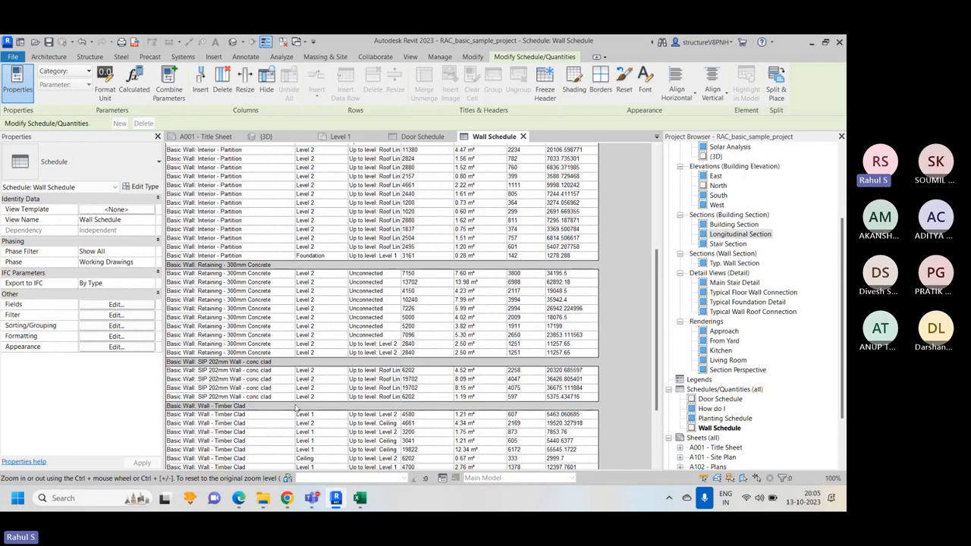
scroll(296, 410, down, 3)
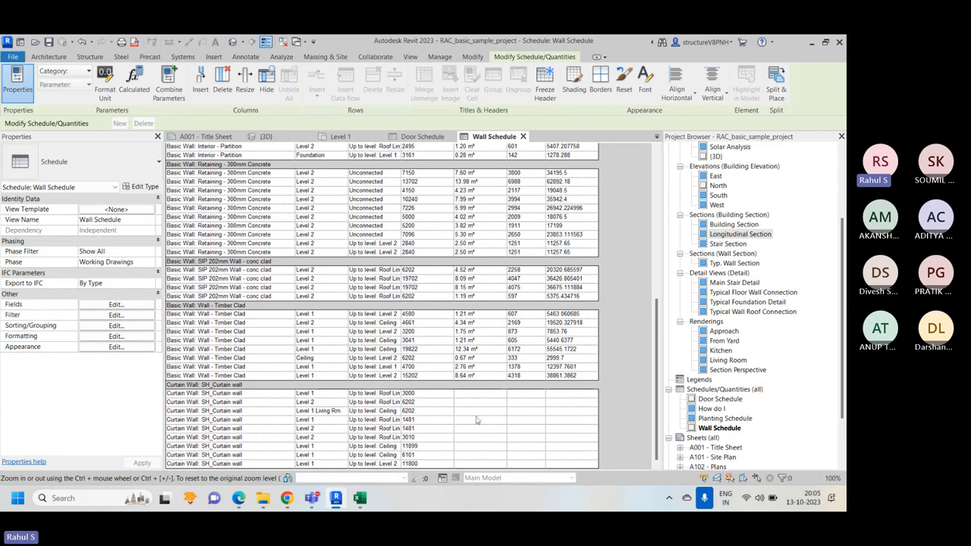
scroll(447, 372, up, 8)
scroll(224, 270, up, 2)
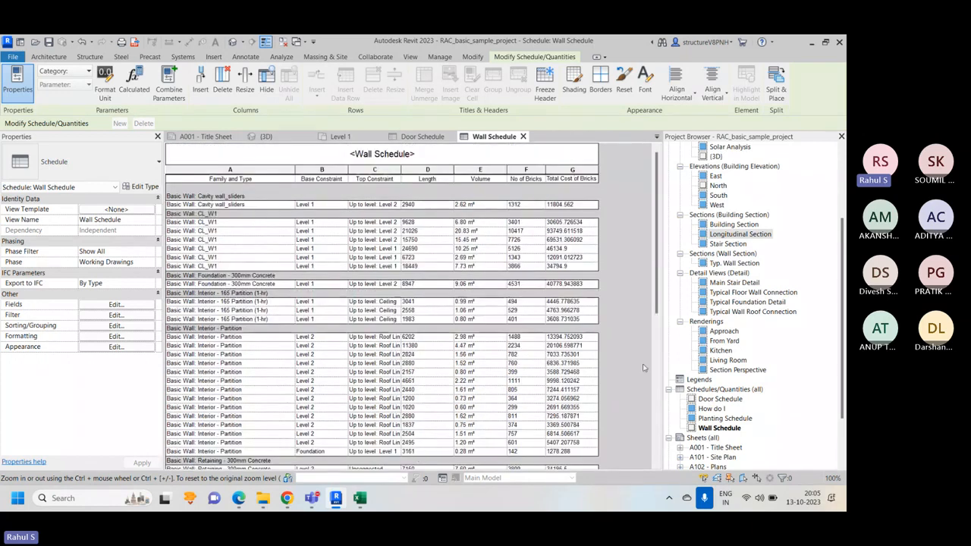
click(115, 315)
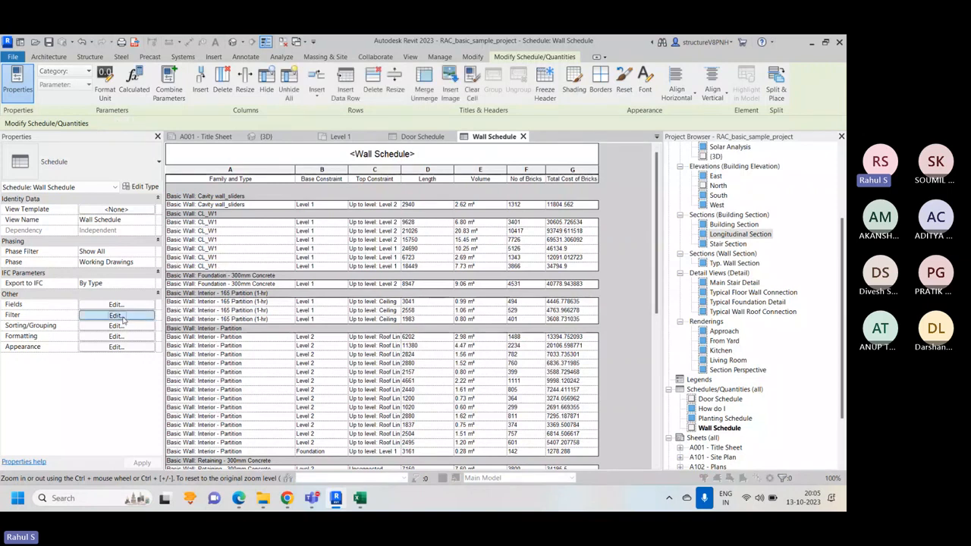
click(377, 139)
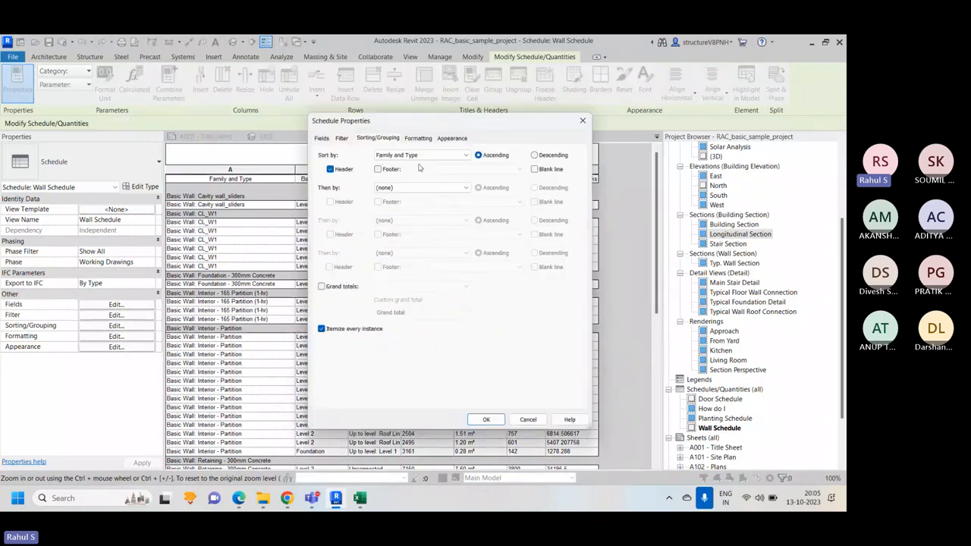
click(583, 122)
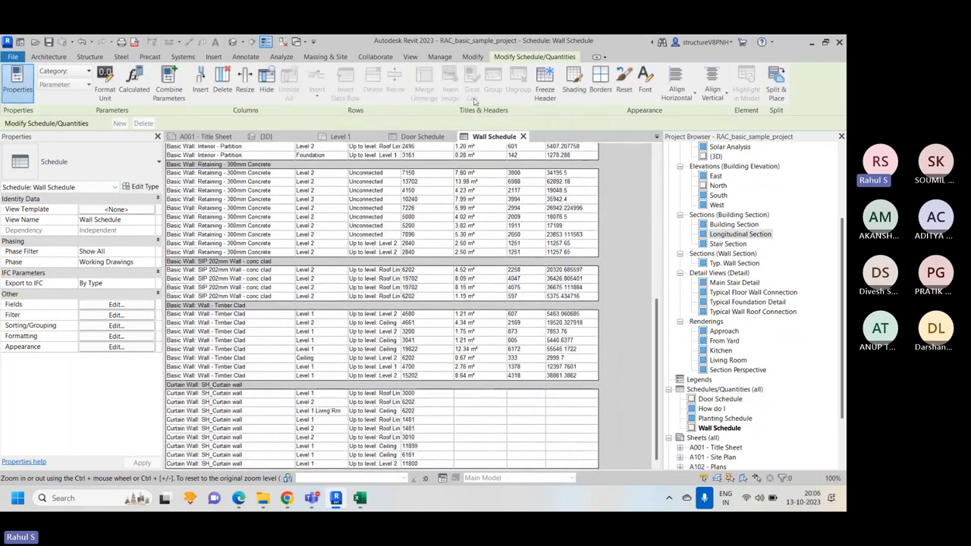
Set the Total Cost of Bricks field in the wall schedule to Calculate totals
click(115, 336)
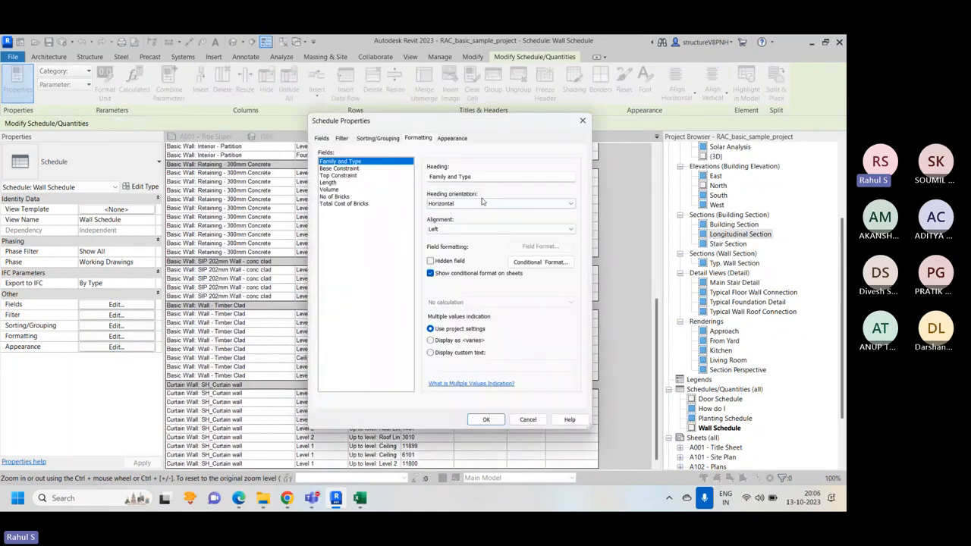
click(346, 204)
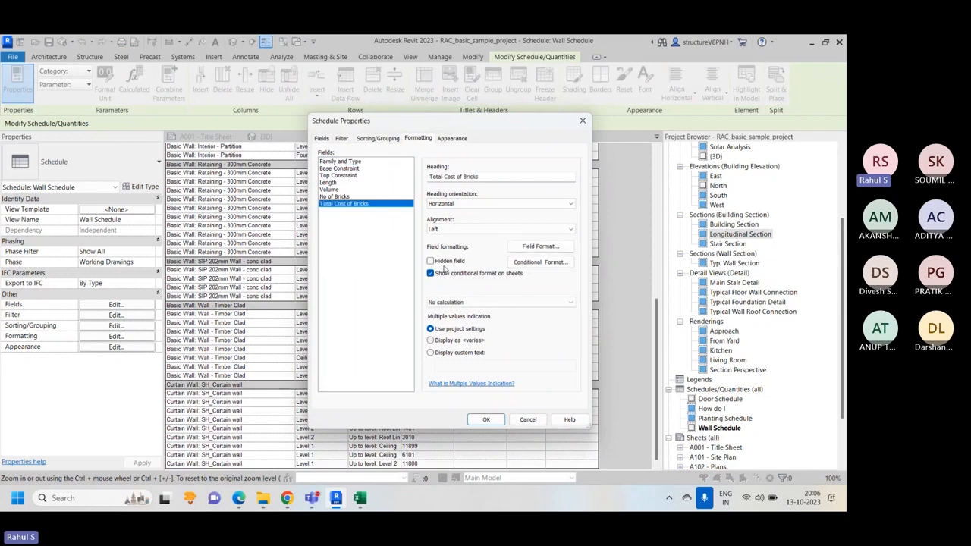
click(463, 303)
click(459, 320)
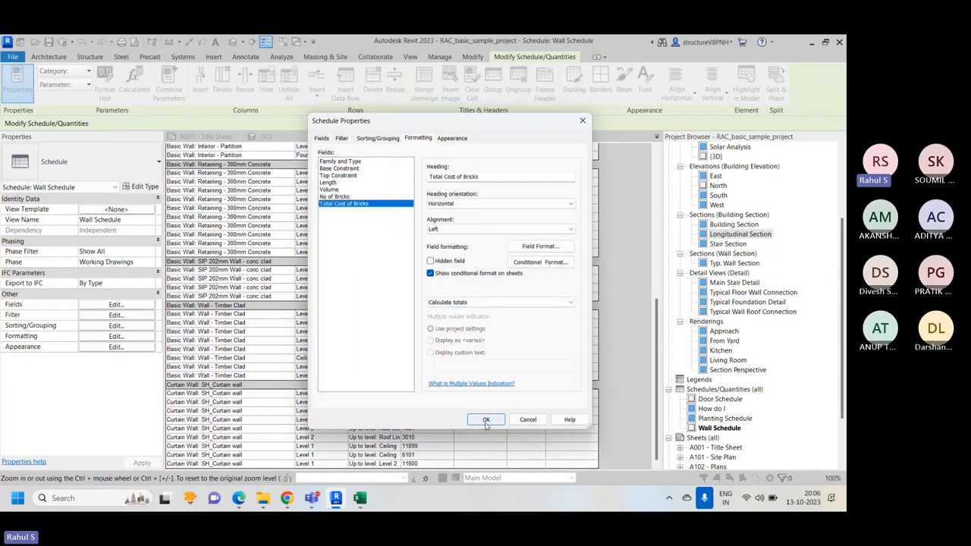
click(486, 420)
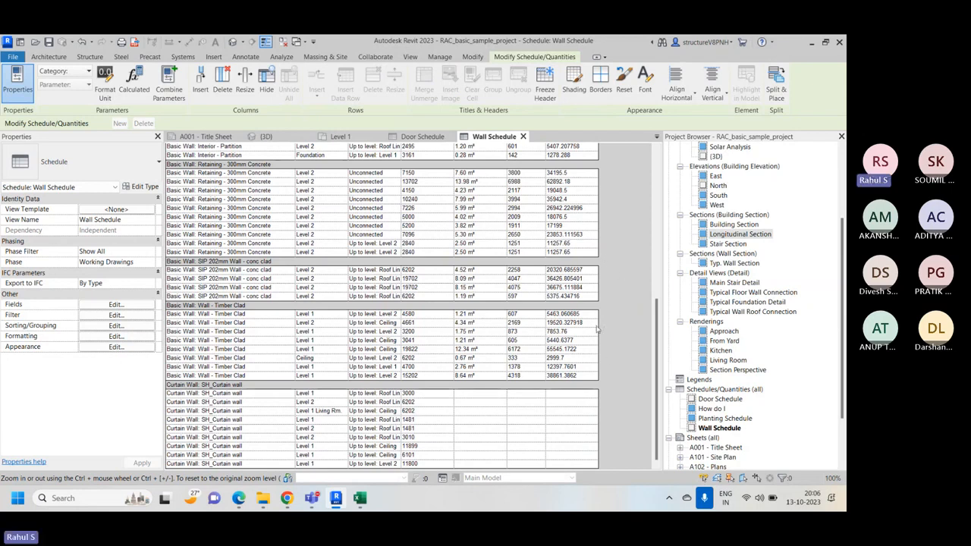
scroll(597, 328, up, 5)
scroll(597, 328, down, 5)
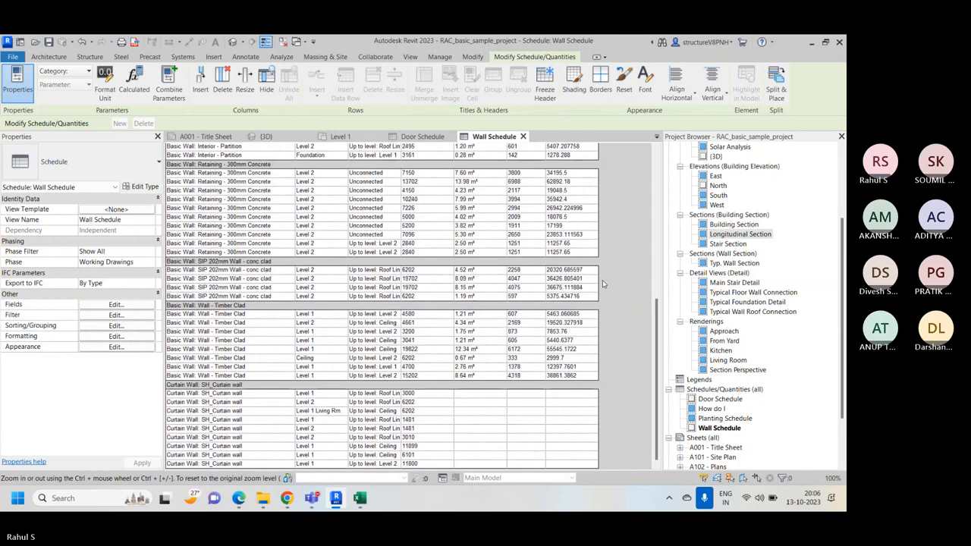
Set the No of Bricks field to Calculate totals and stop the wall schedule from itemizing every instance
click(128, 338)
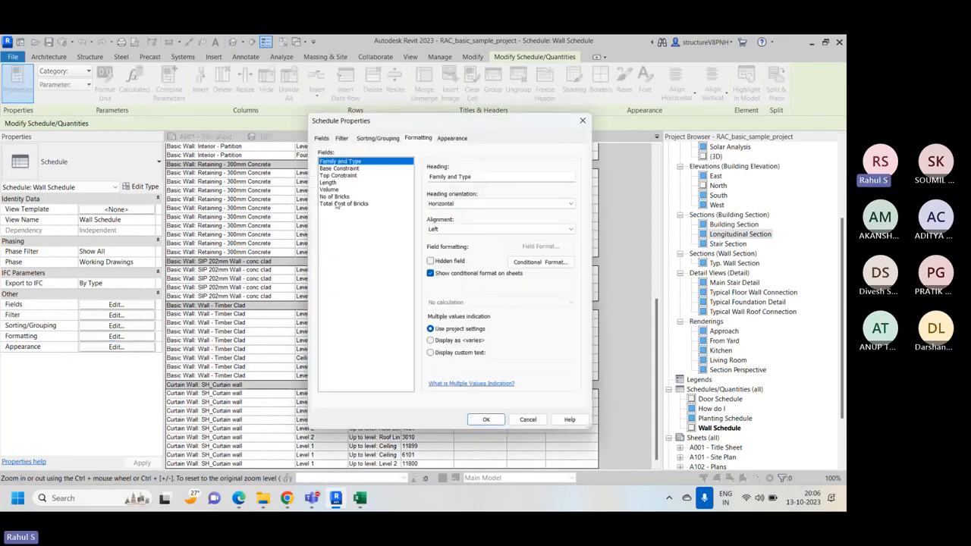
click(336, 203)
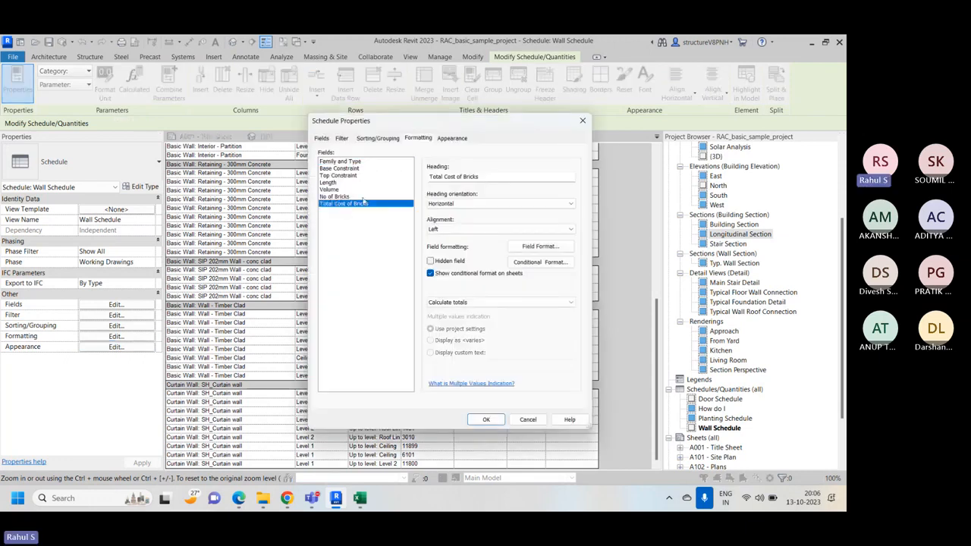
click(342, 198)
click(452, 302)
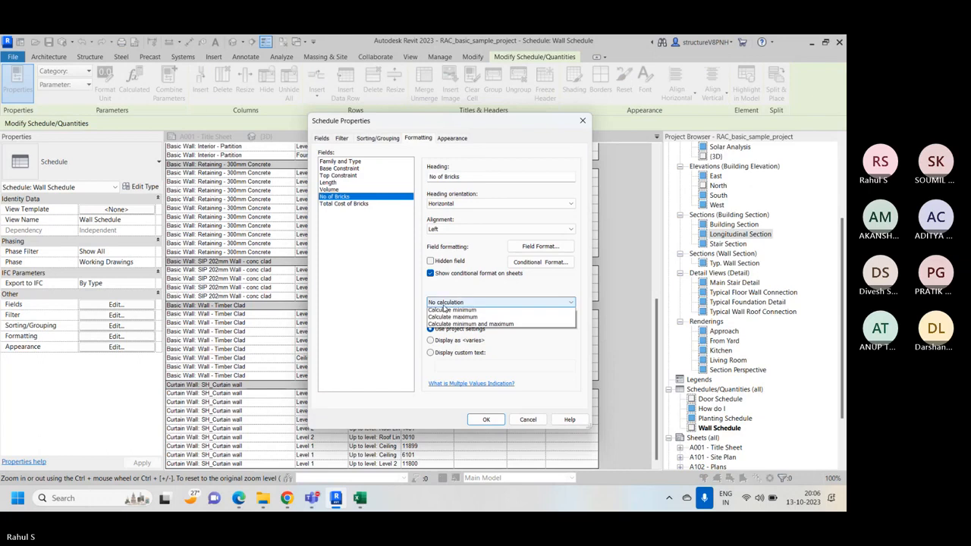
click(451, 317)
click(356, 183)
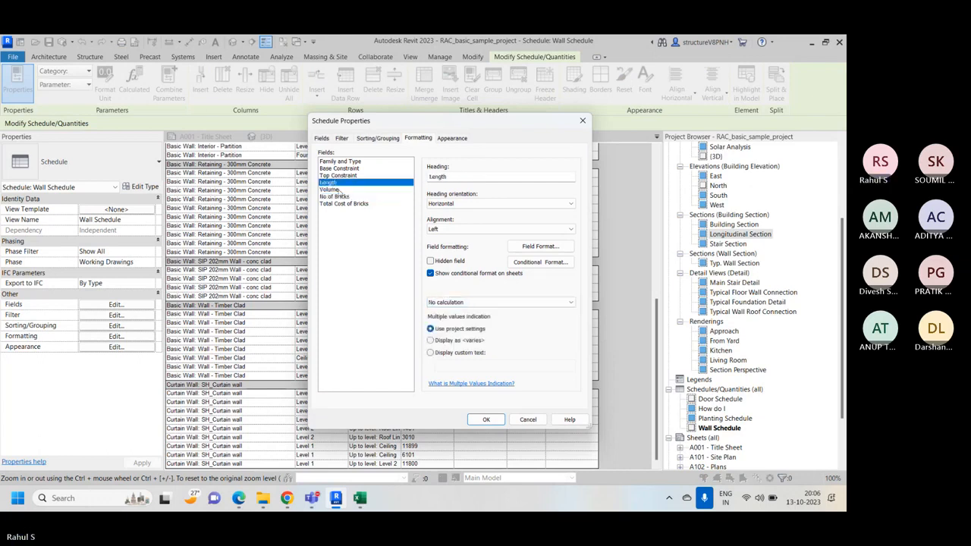
click(378, 138)
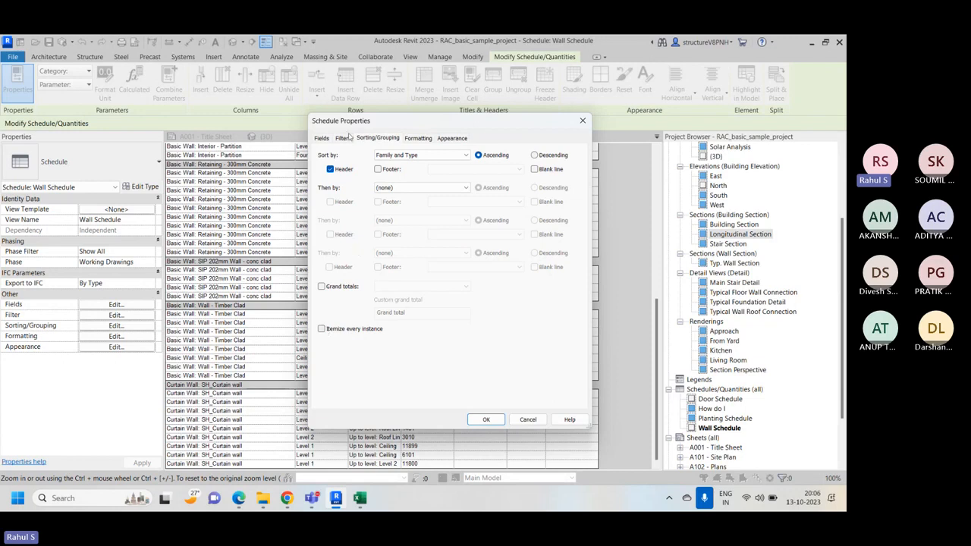
click(484, 419)
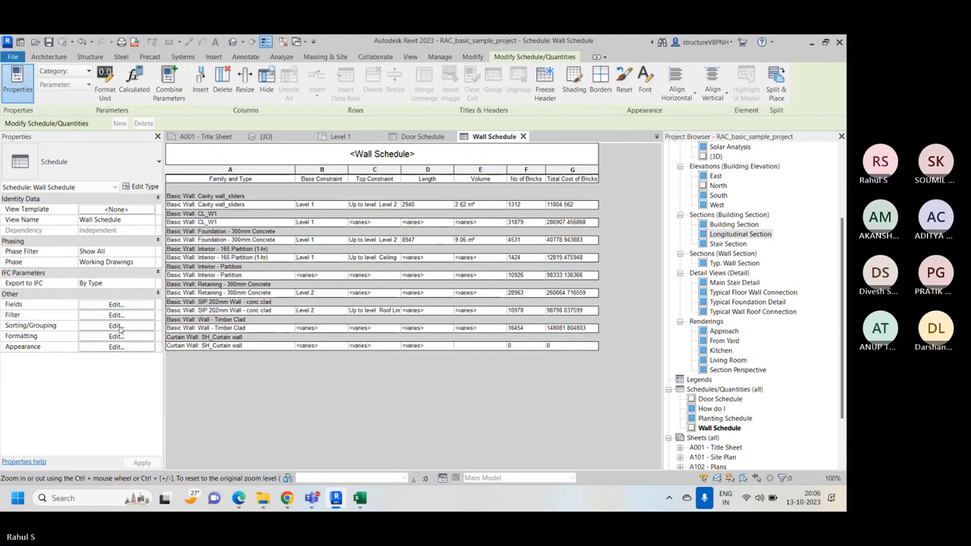
Remove the Family and Type sorting from the wall schedule by setting its sort criterion to (none)
click(116, 326)
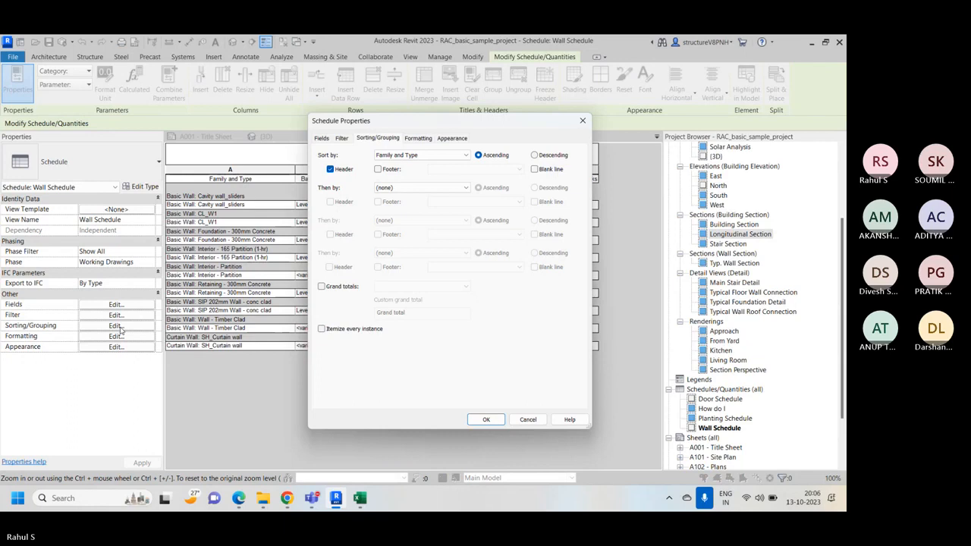
click(421, 155)
click(402, 165)
click(476, 418)
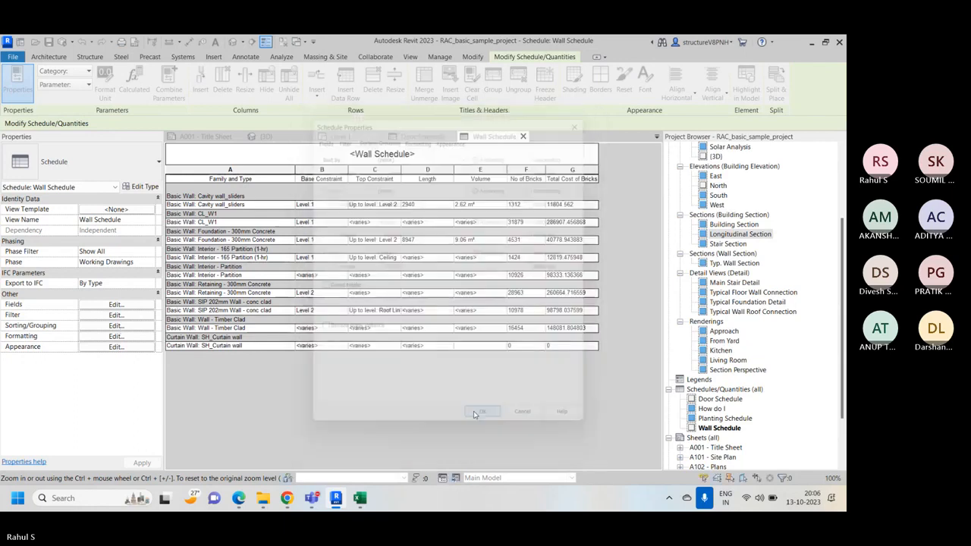
Set the wall schedule to itemize every instance and show grand totals for the brick counts and costs
click(116, 315)
click(378, 138)
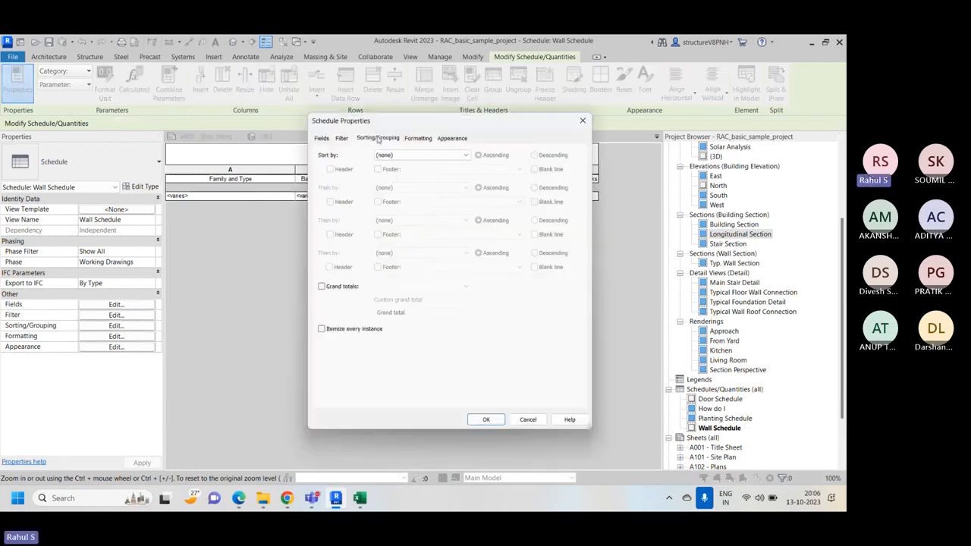
click(410, 138)
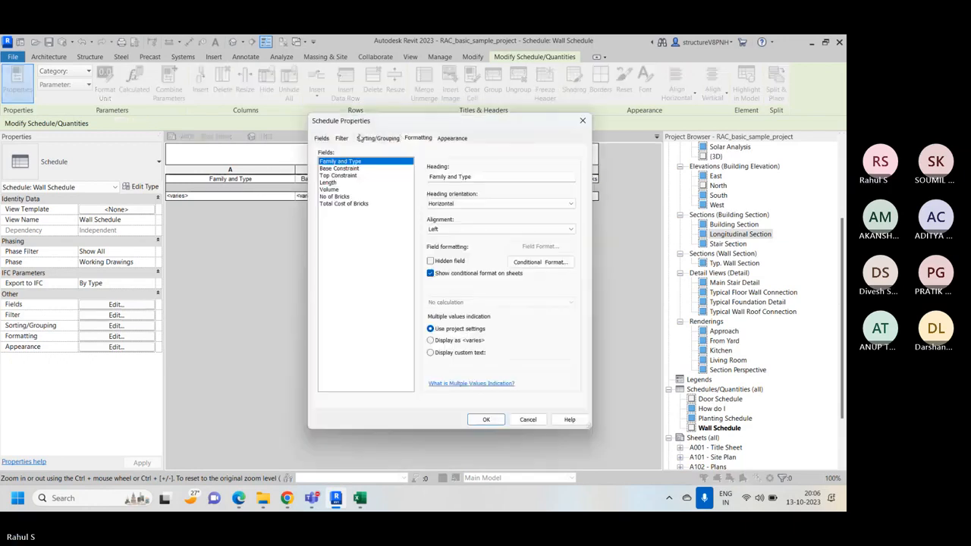
click(368, 138)
click(321, 328)
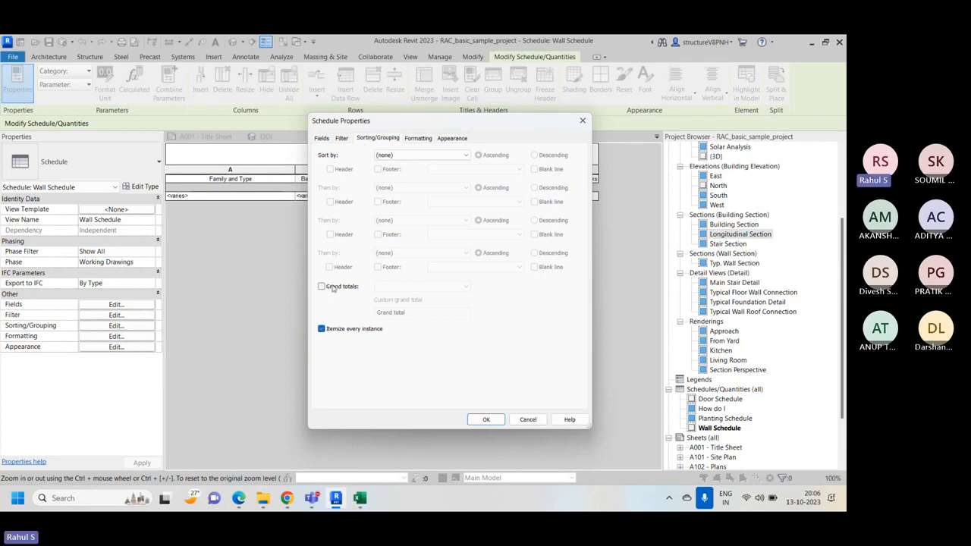
click(321, 286)
click(483, 420)
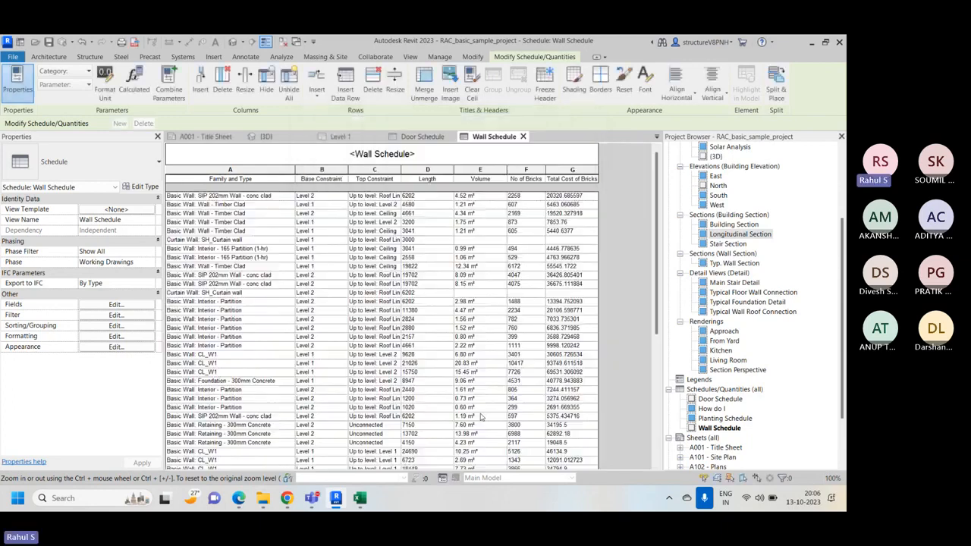
scroll(481, 416, down, 5)
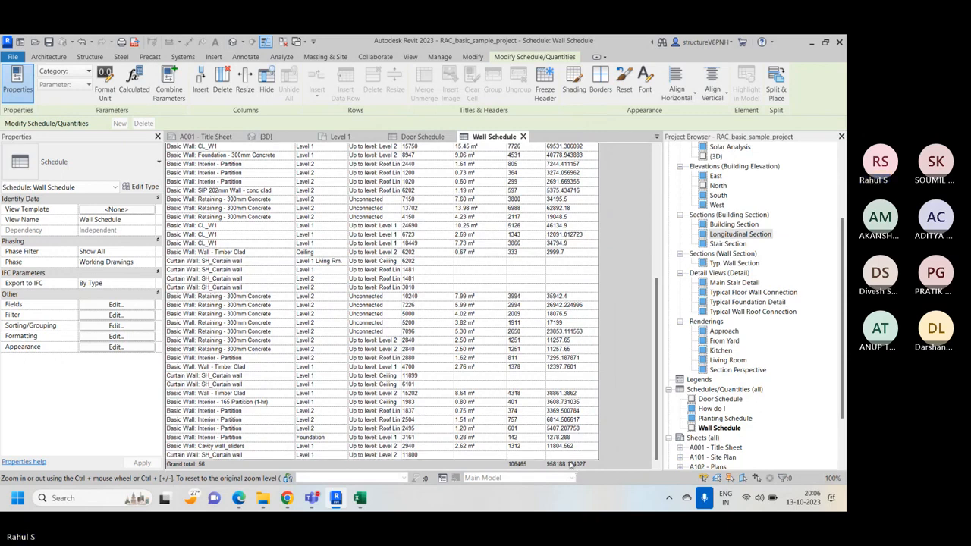
scroll(568, 458, up, 4)
scroll(564, 440, down, 4)
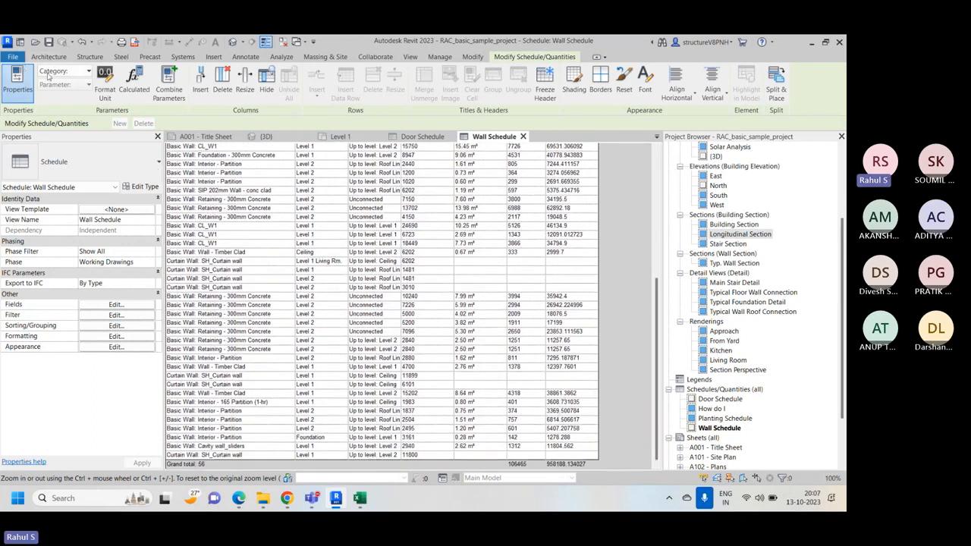
Export the wall schedule as a comma-delimited CSV named Wall Schedule to the Desktop, including the title, column headers and group headers
click(13, 57)
mouse_move(38, 232)
scroll(152, 320, down, 4)
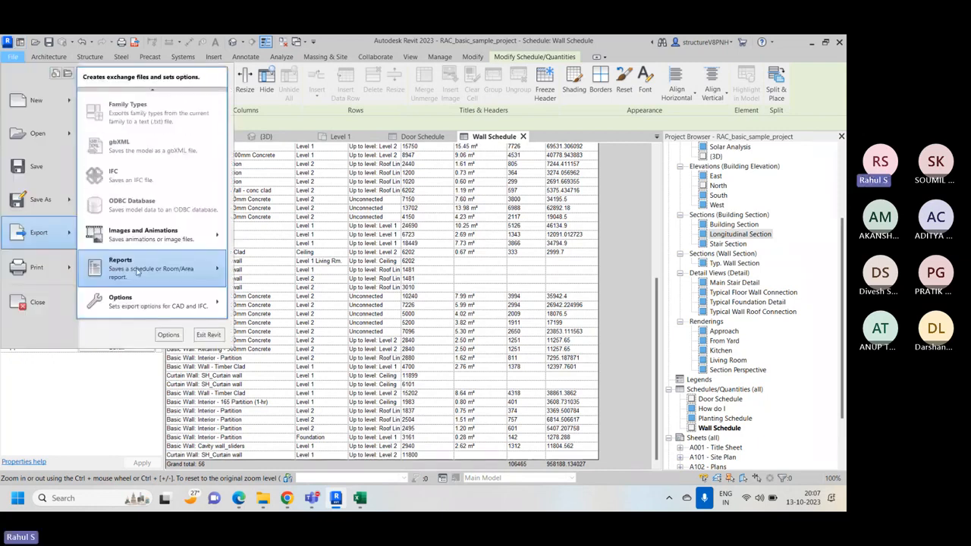
mouse_move(204, 267)
click(254, 259)
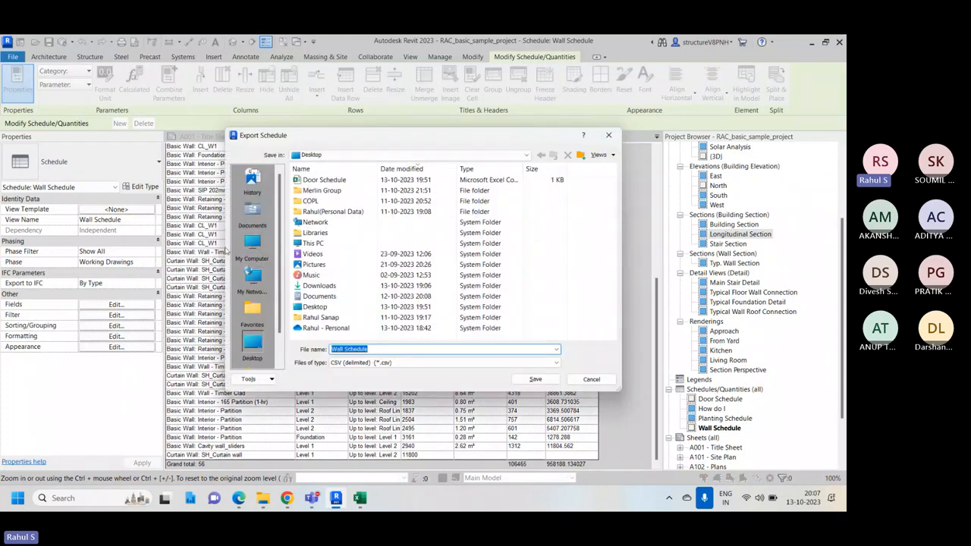
click(534, 380)
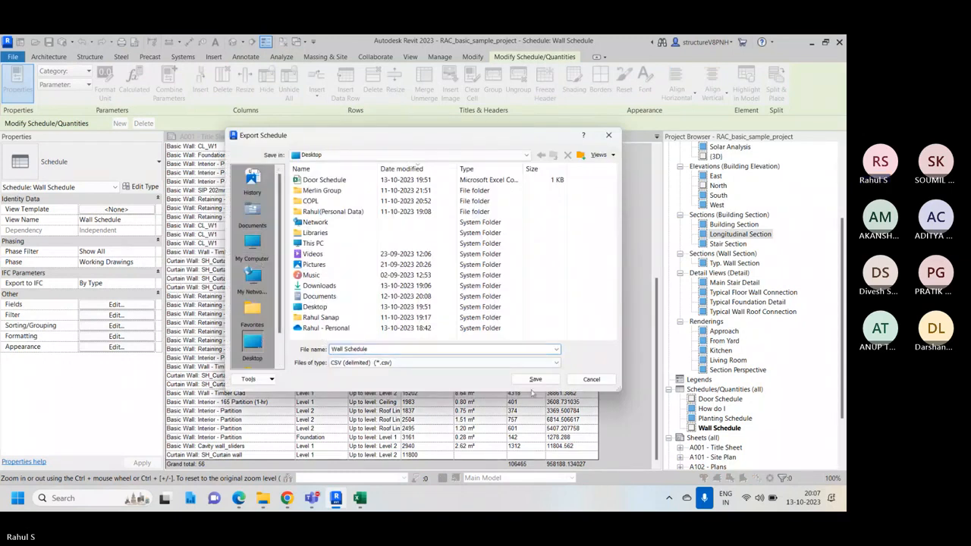
click(539, 385)
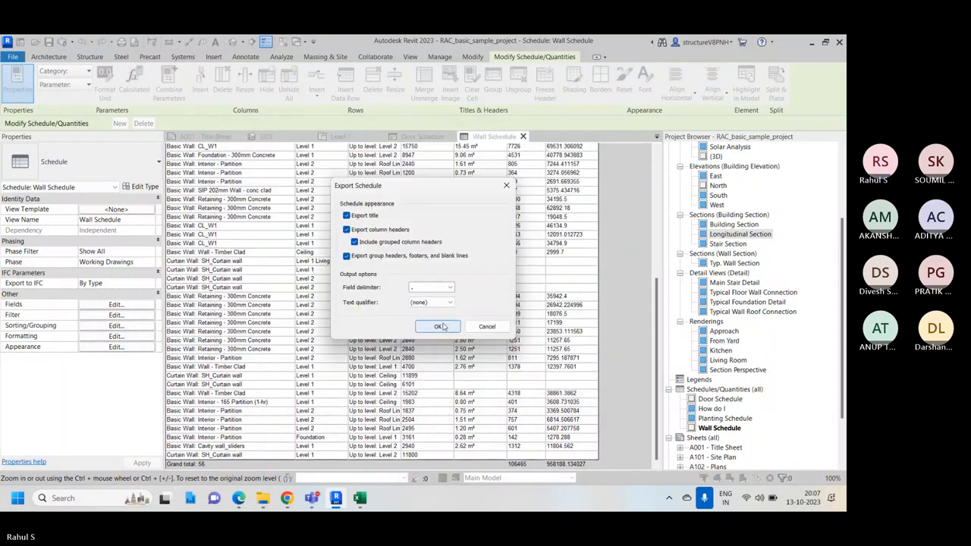
click(441, 326)
click(359, 499)
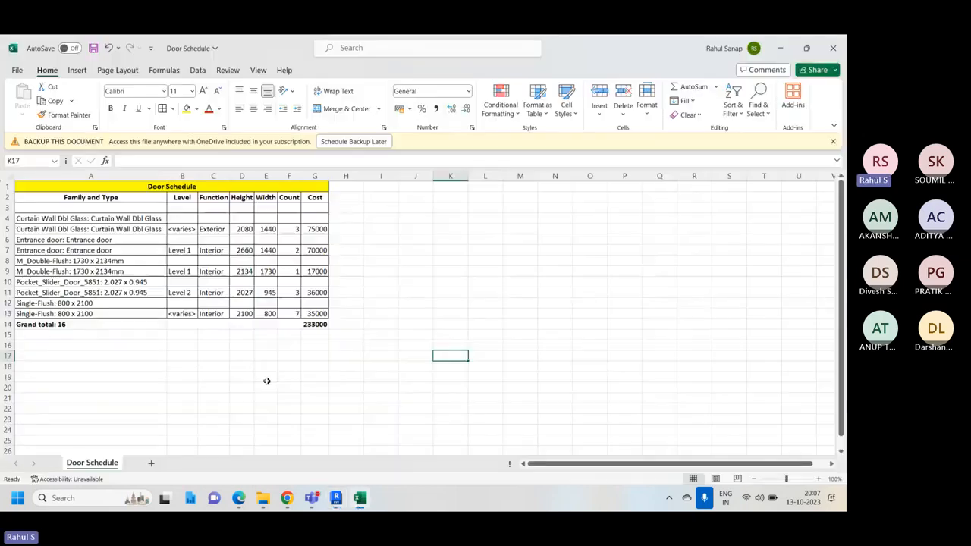
click(15, 69)
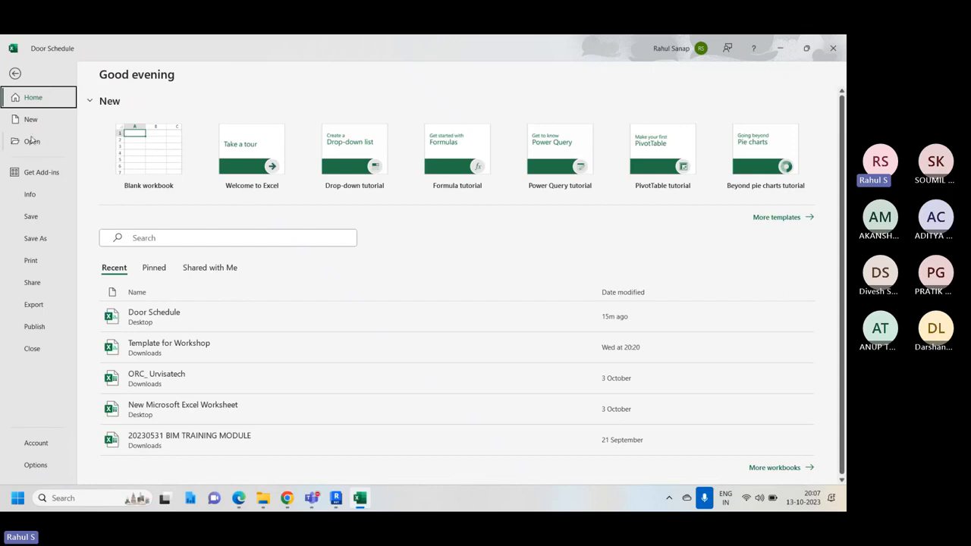
click(33, 142)
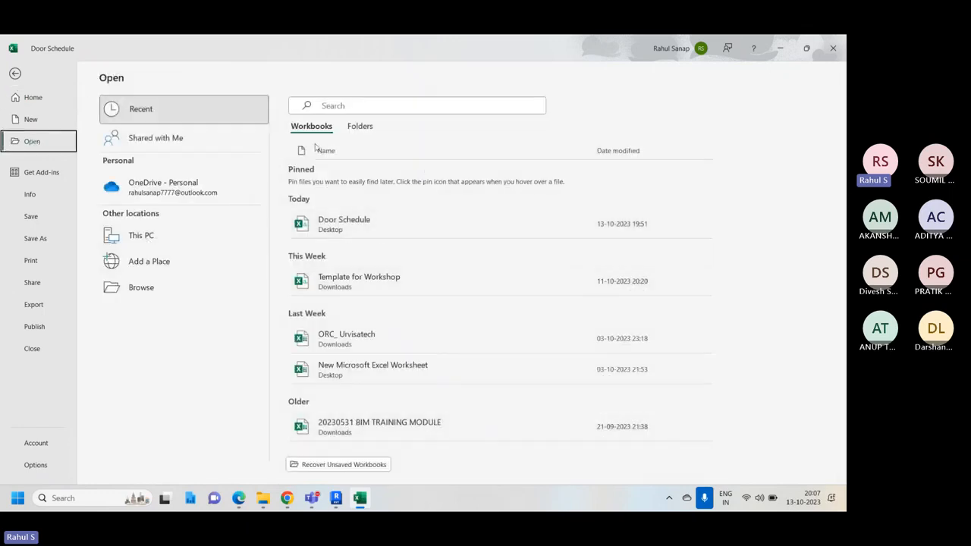
click(141, 287)
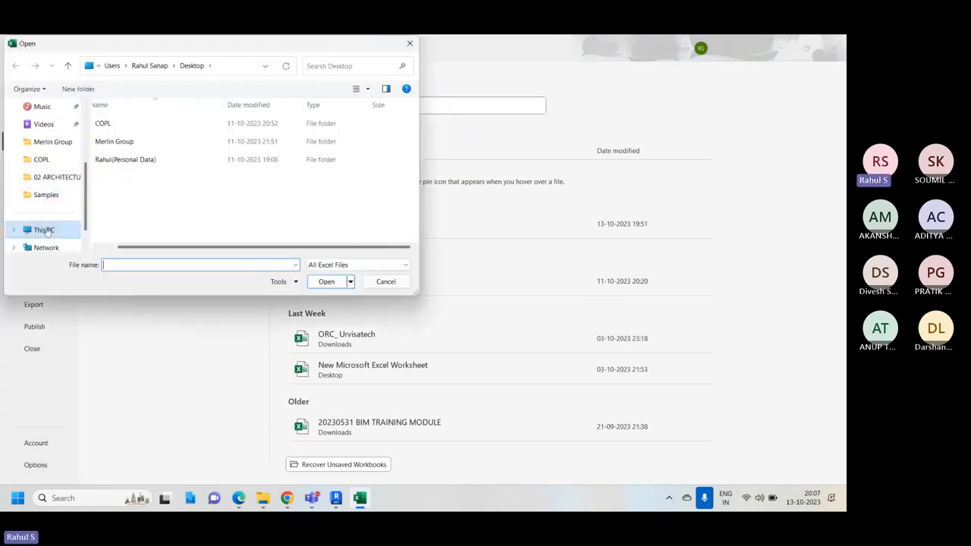
scroll(39, 226, down, 1)
scroll(46, 198, up, 3)
click(45, 160)
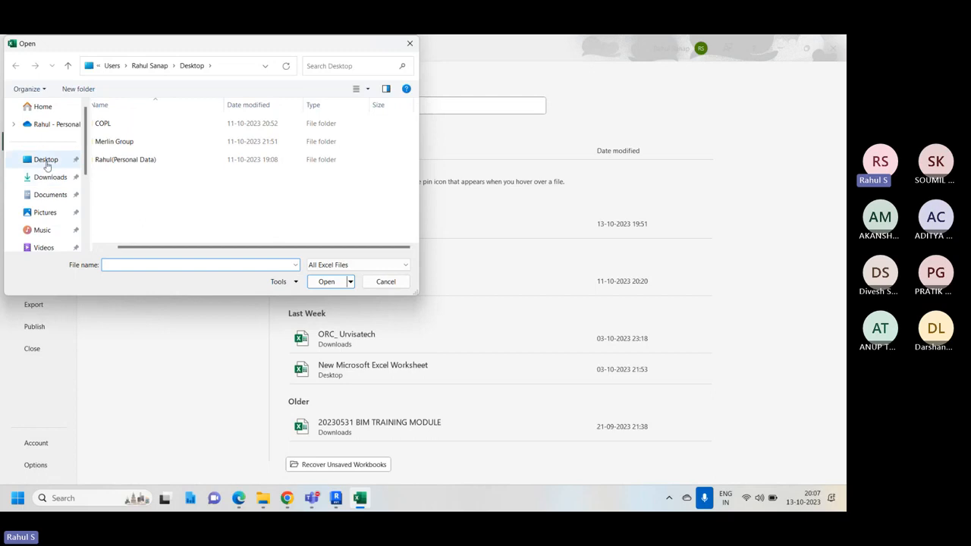
click(336, 265)
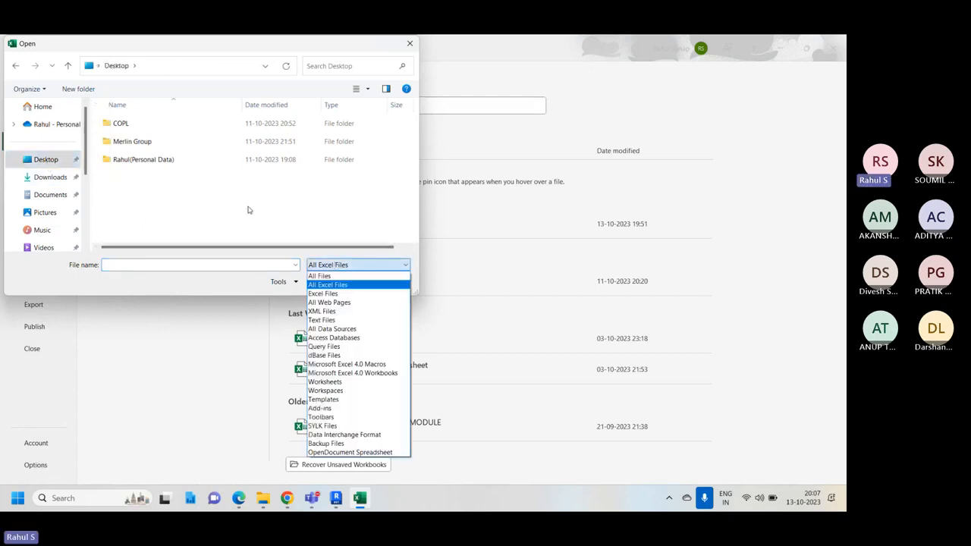
click(190, 205)
click(409, 44)
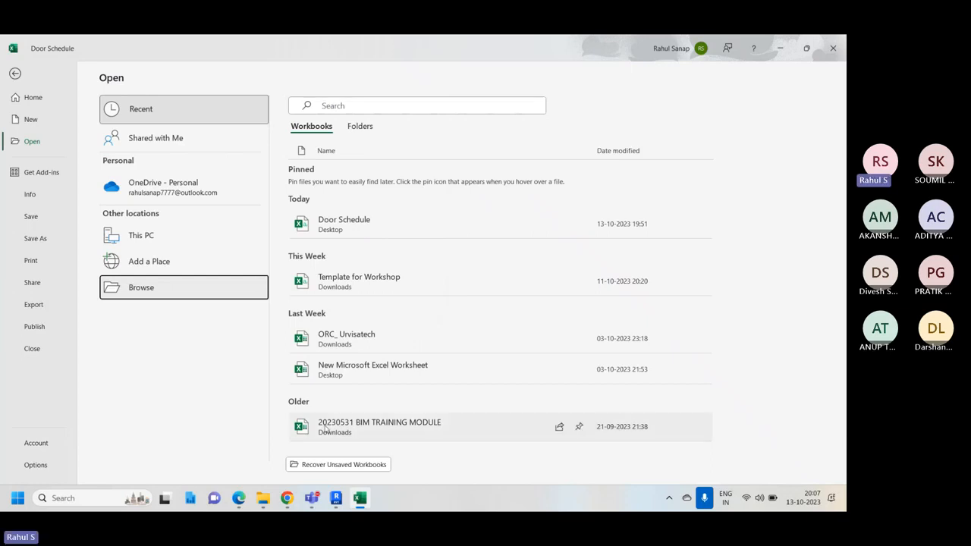
Open the exported Wall Schedule file from the desktop in Excel
key(super+d)
double_click(50, 236)
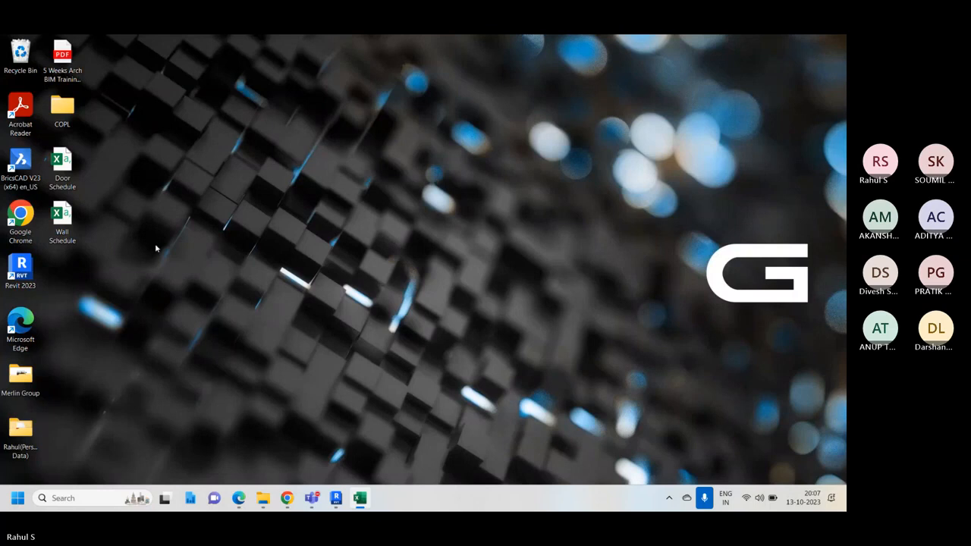
right_click(252, 163)
click(488, 305)
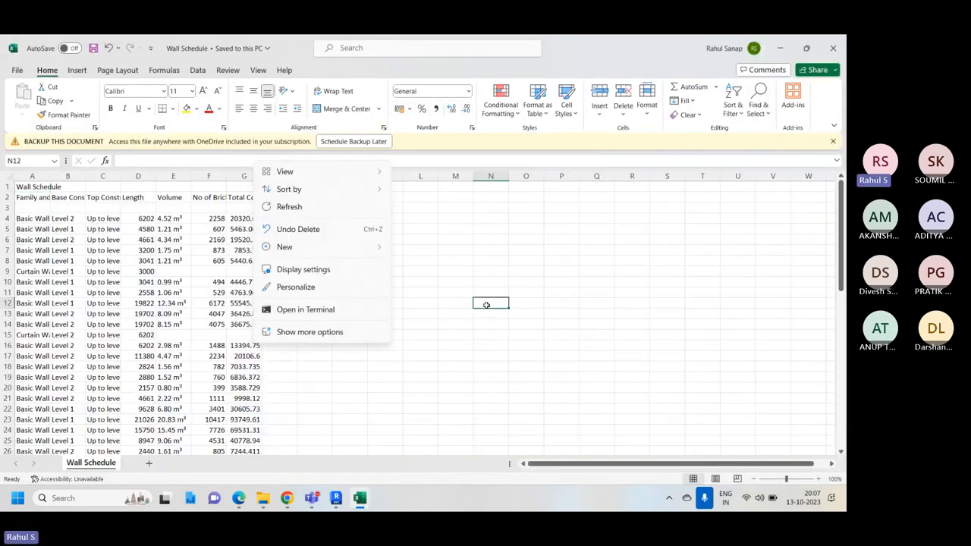
click(422, 262)
Fit the widths of columns B through G, from Base Constraint to Total Cost of Bricks, to their contents
drag(85, 175, 221, 175)
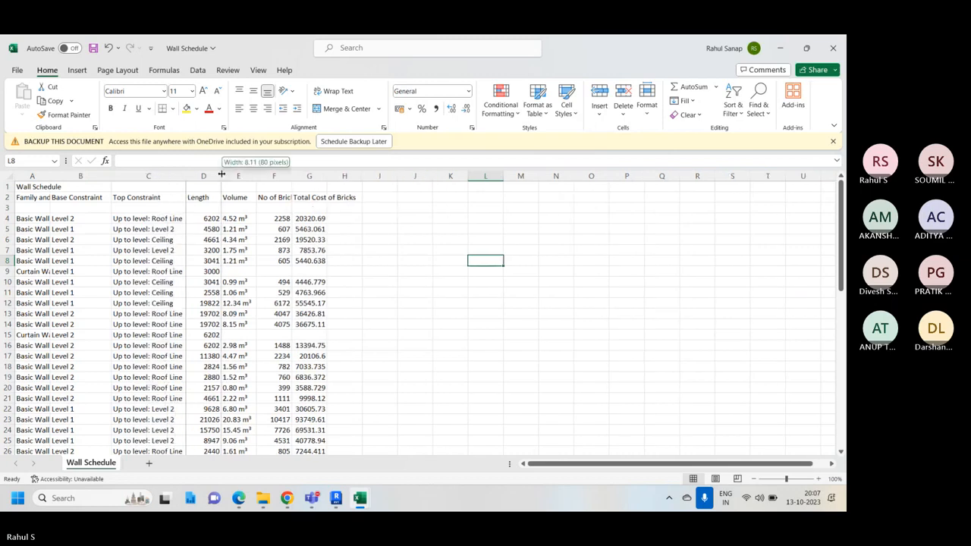
double_click(221, 174)
double_click(246, 175)
double_click(279, 175)
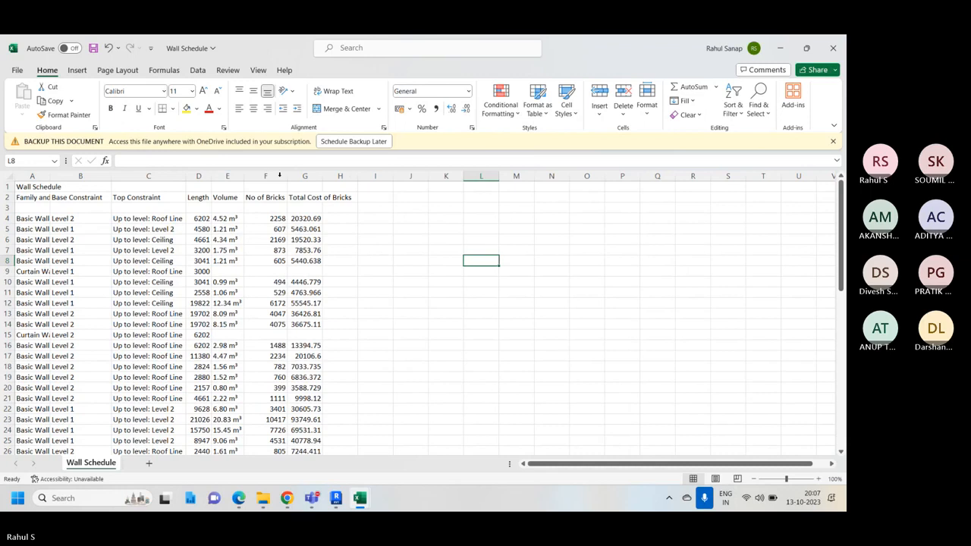
double_click(323, 176)
Merge and centre the Wall Schedule title across A1:G1 with middle alignment, and make the row 2 column headings bold
drag(32, 186, 326, 187)
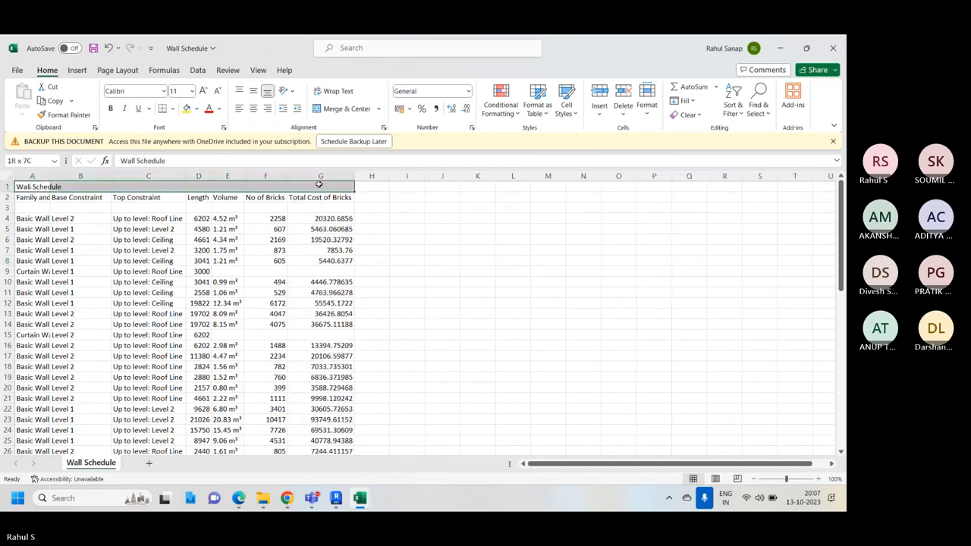
click(335, 109)
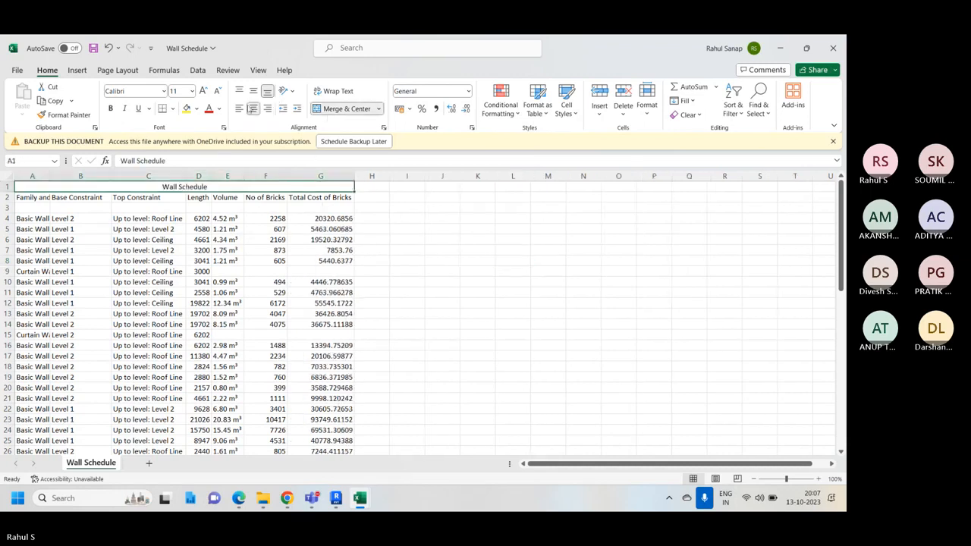
click(254, 92)
drag(28, 197, 326, 197)
key(ctrl+b)
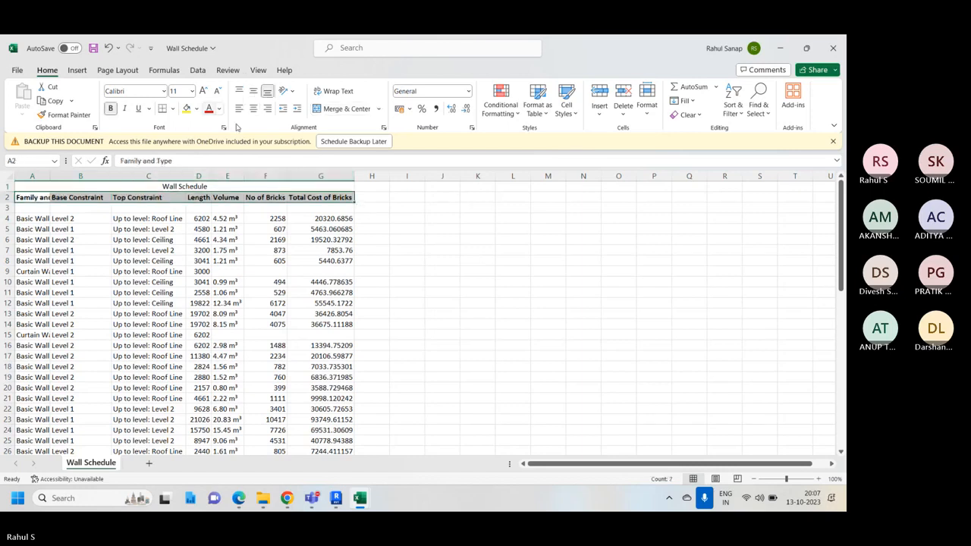
click(372, 239)
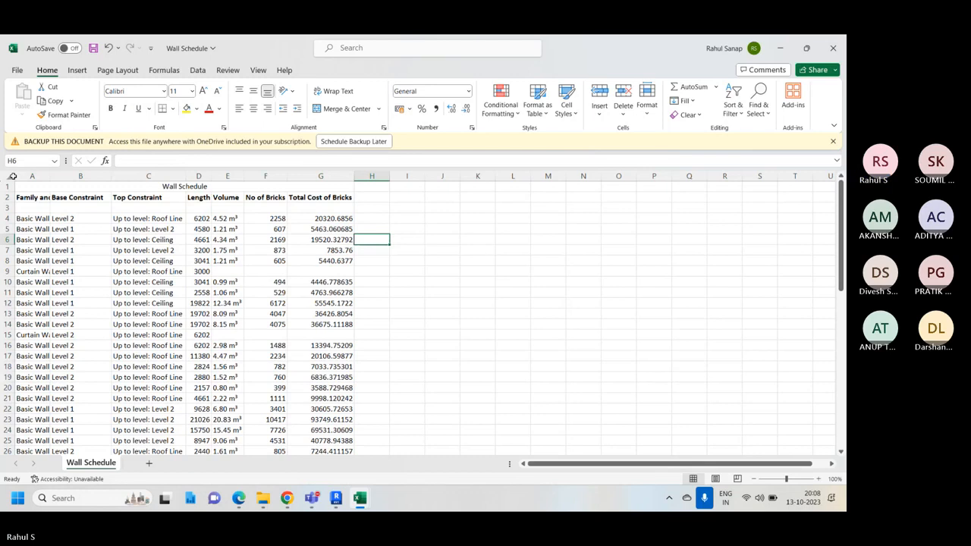
Autofit all columns of the sheet so the Family and Type column fits its full entries
click(13, 176)
double_click(51, 176)
click(225, 269)
Apply all borders to the wall schedule table from the title row through the grand total row, A1:G60
drag(63, 188, 278, 451)
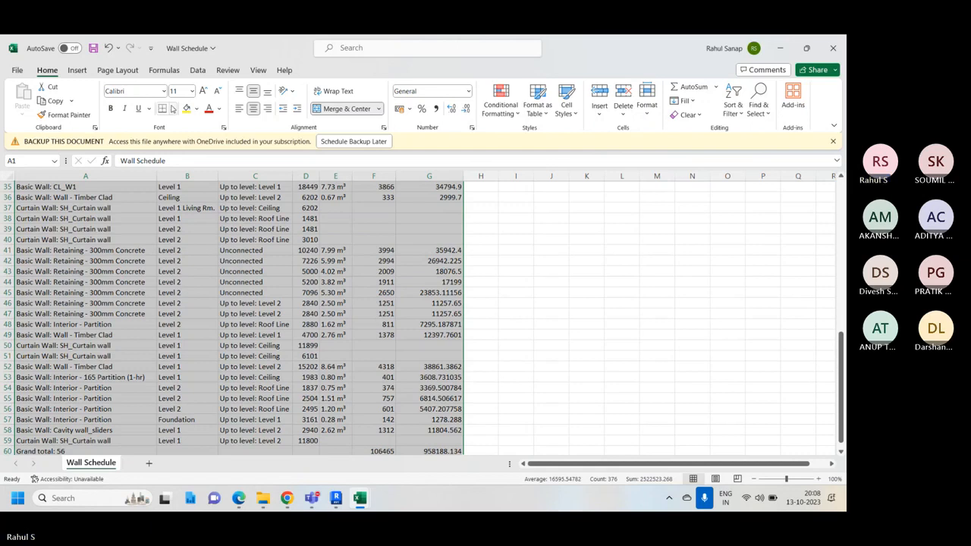
click(173, 109)
click(192, 221)
scroll(188, 220, up, 11)
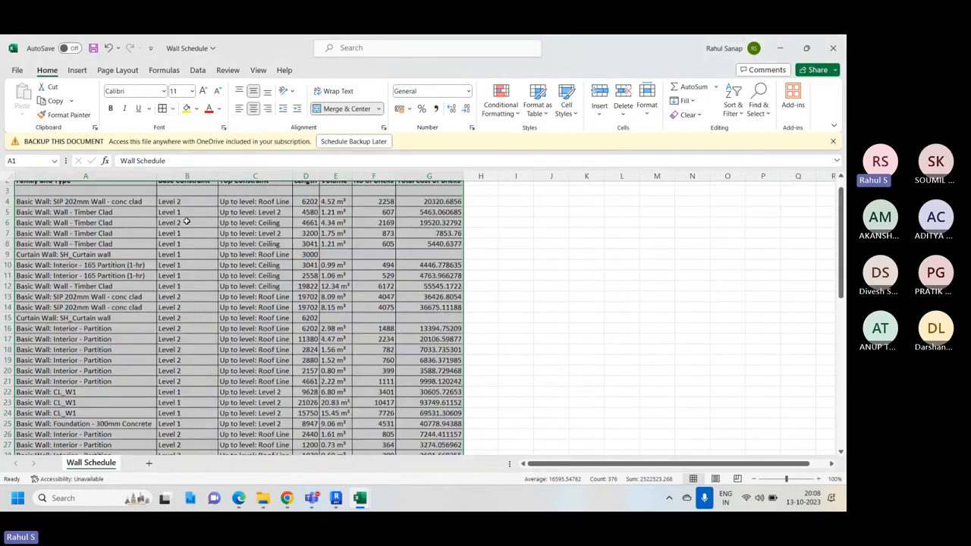
click(502, 292)
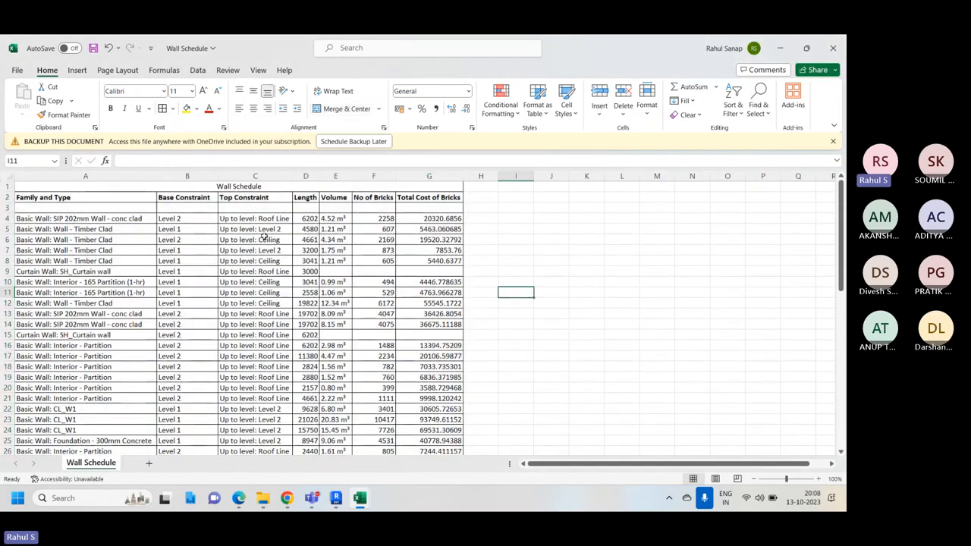
scroll(263, 230, down, 4)
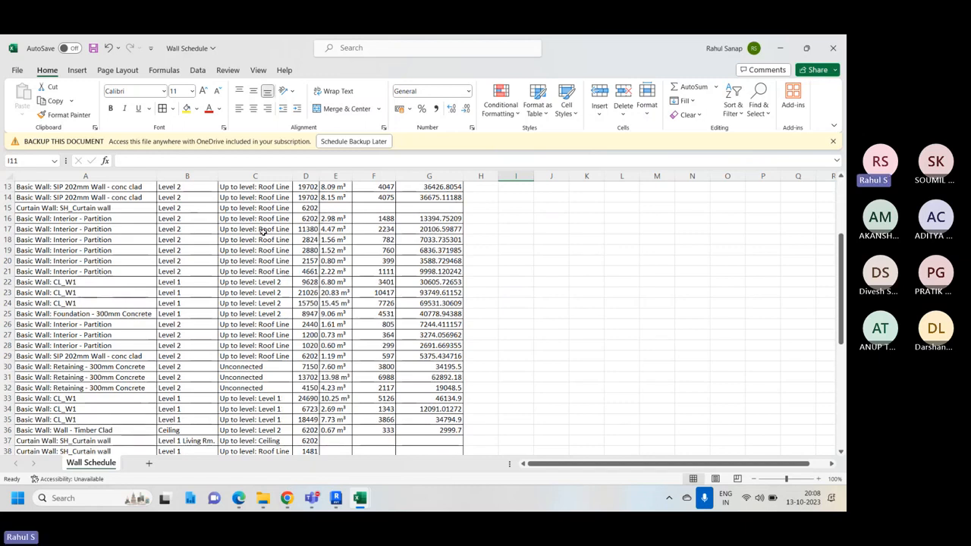
scroll(264, 229, down, 2)
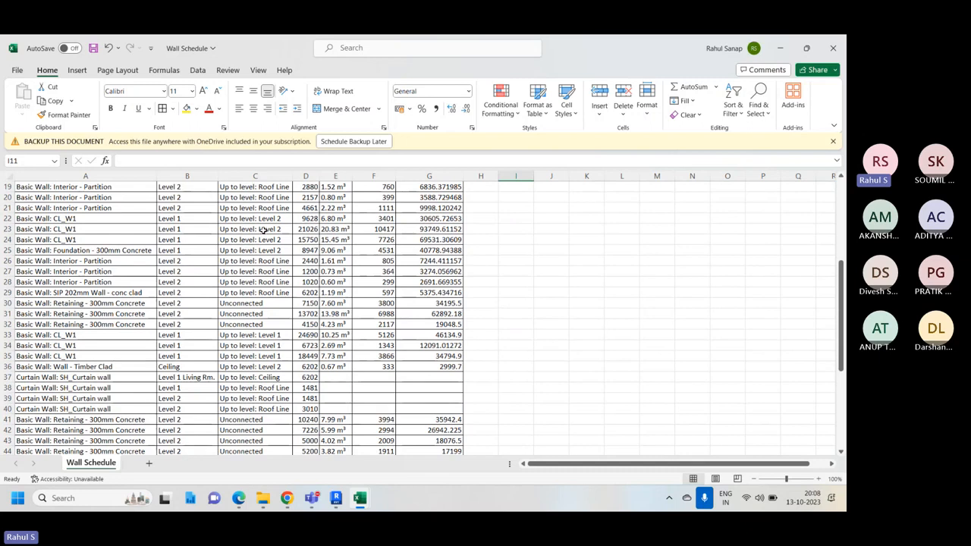
scroll(263, 230, down, 1)
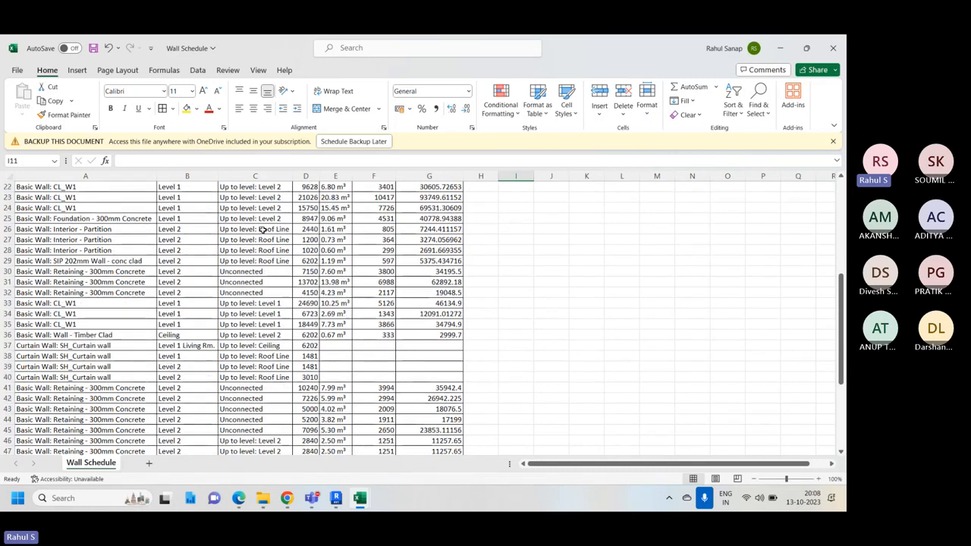